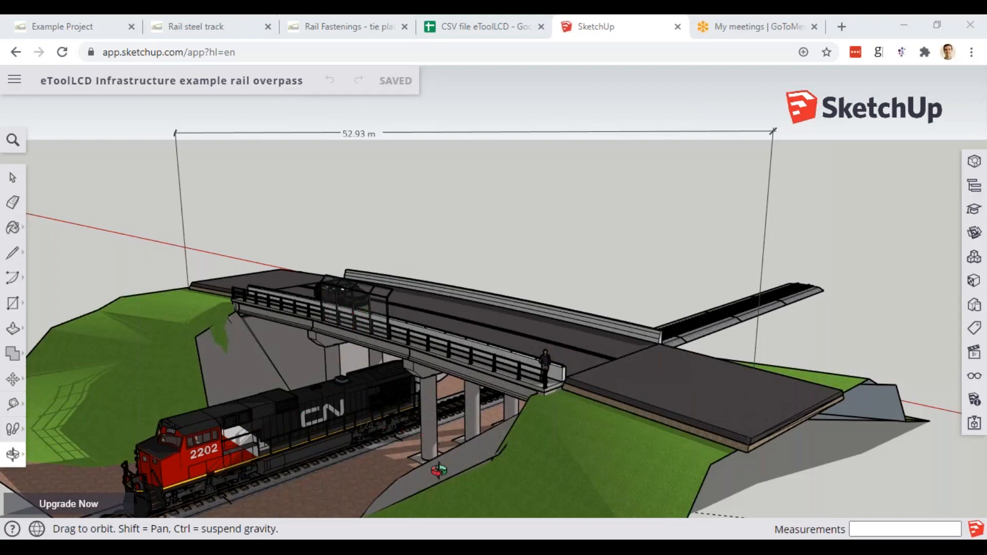
Examine the rail overpass model from its underside and from track level near the locomotive.
{"action": "left_click_drag", "start_coordinate": [454, 482], "coordinate": [492, 282]}
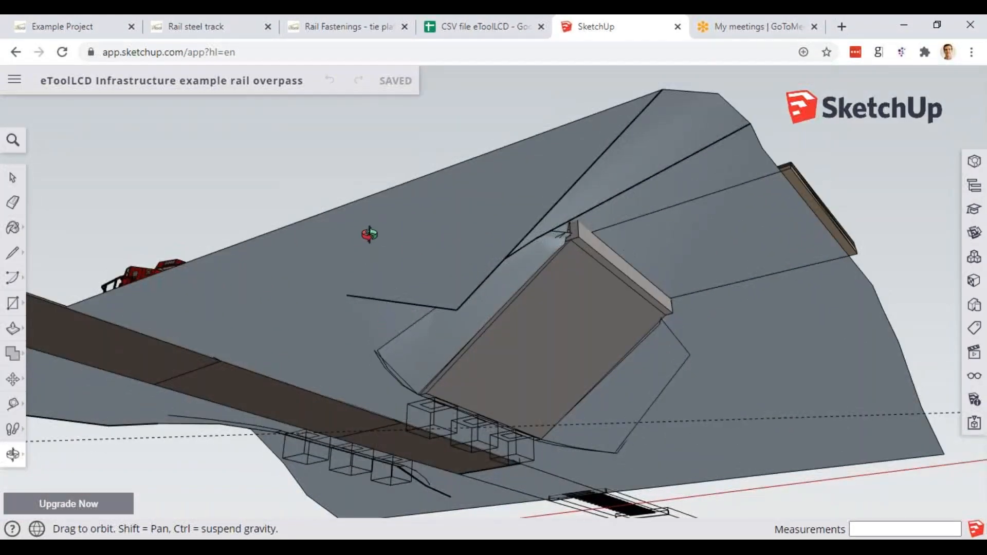
{"action": "left_click_drag", "start_coordinate": [336, 195], "coordinate": [656, 329]}
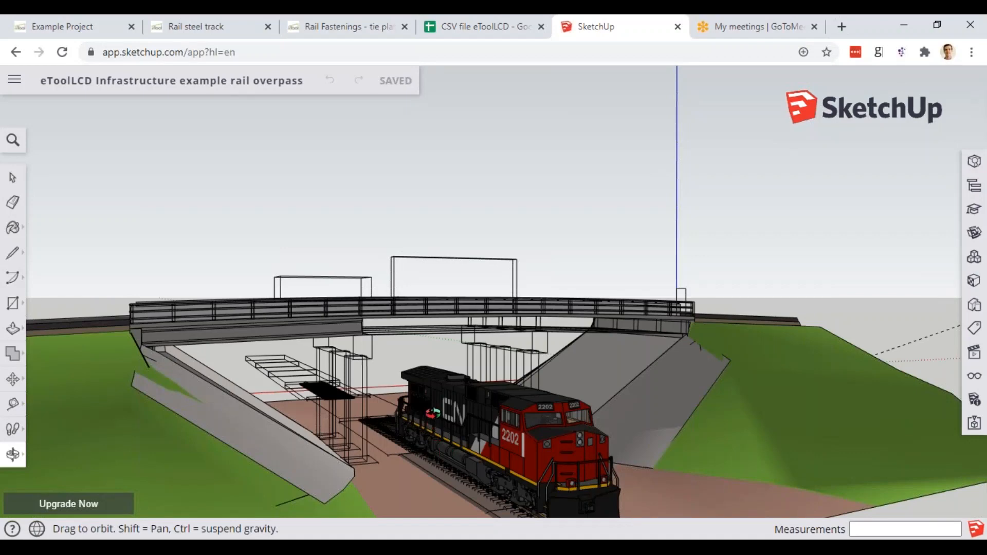
{"action": "left_click_drag", "start_coordinate": [433, 414], "coordinate": [433, 378]}
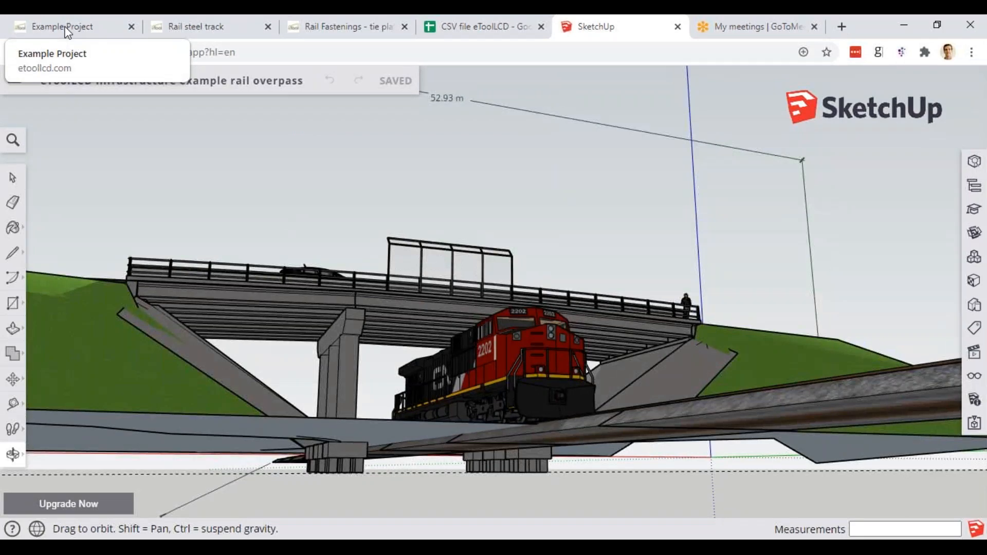
Switch to the eToolLCD Example Project and review its project details.
{"action": "left_click", "coordinate": [67, 32]}
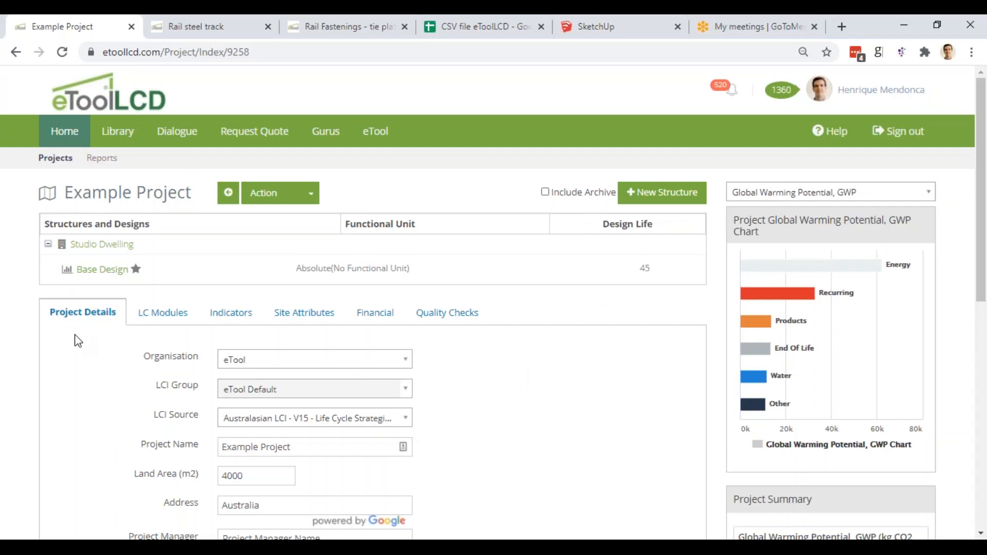
{"action": "scroll", "coordinate": [78, 341], "scroll_direction": "down", "scroll_amount": 1}
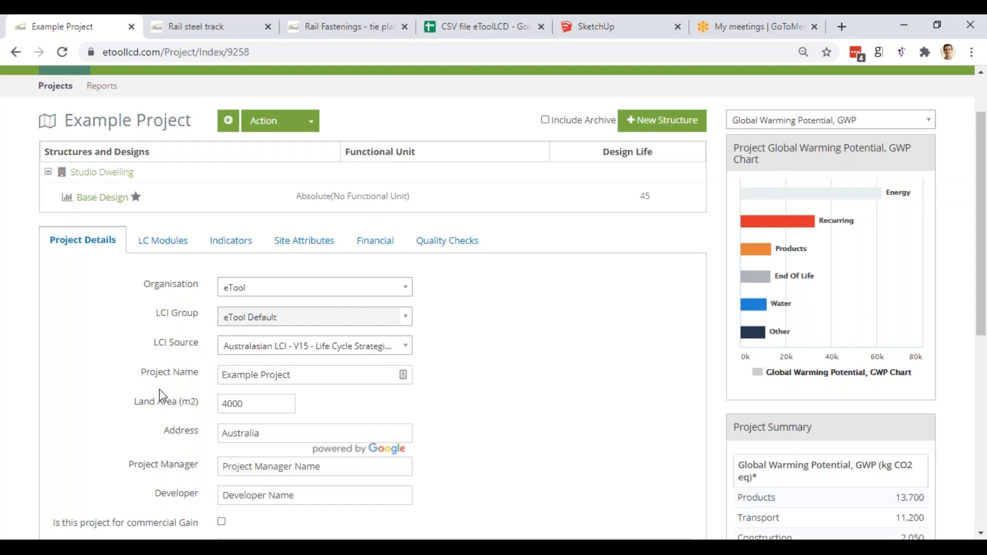
{"action": "scroll", "coordinate": [159, 390], "scroll_direction": "up", "scroll_amount": 2}
{"action": "scroll", "coordinate": [158, 390], "scroll_direction": "down", "scroll_amount": 4}
{"action": "scroll", "coordinate": [158, 390], "scroll_direction": "up", "scroll_amount": 1}
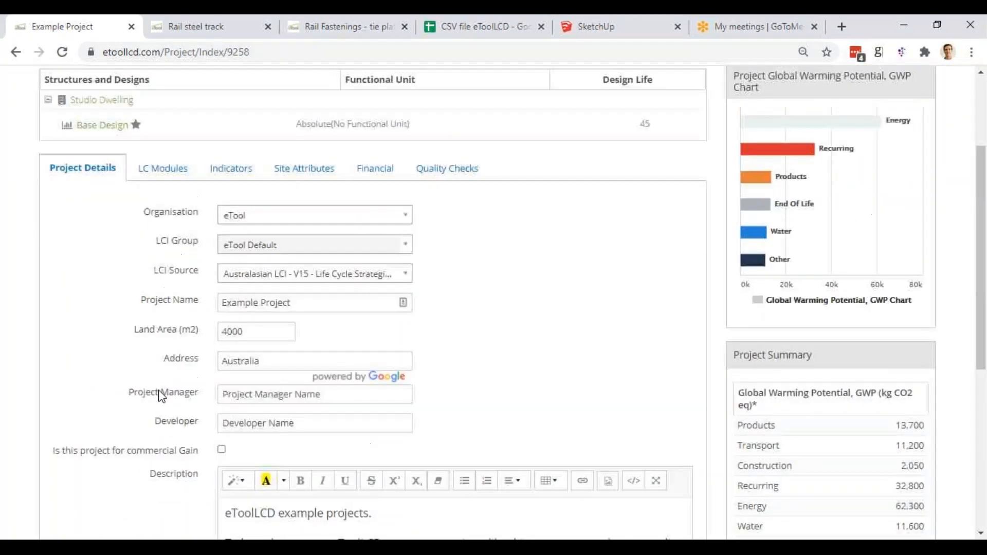
Review which life cycle modules and environmental indicators are in scope for the project.
{"action": "left_click", "coordinate": [149, 170]}
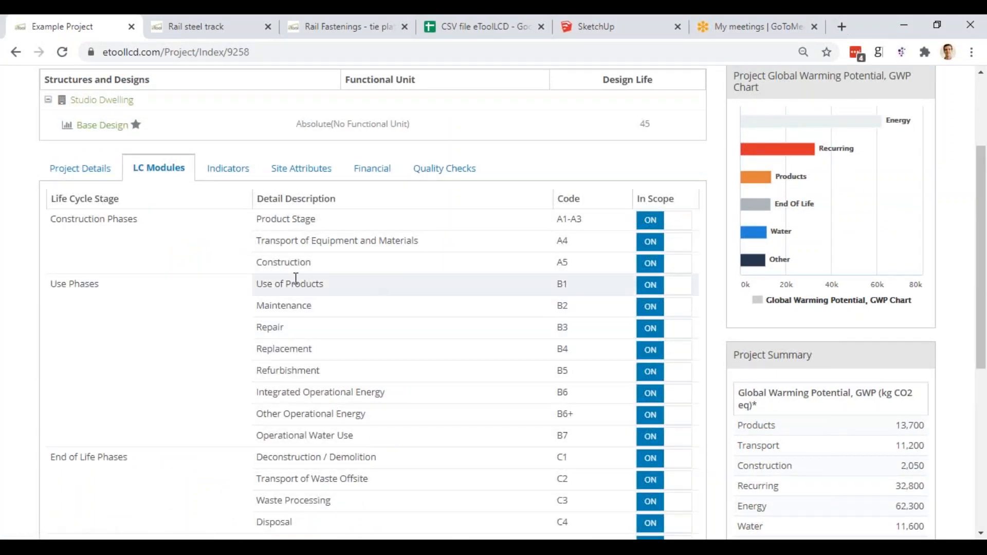
{"action": "scroll", "coordinate": [296, 278], "scroll_direction": "up", "scroll_amount": 3}
{"action": "scroll", "coordinate": [296, 277], "scroll_direction": "down", "scroll_amount": 6}
{"action": "scroll", "coordinate": [242, 257], "scroll_direction": "up", "scroll_amount": 4}
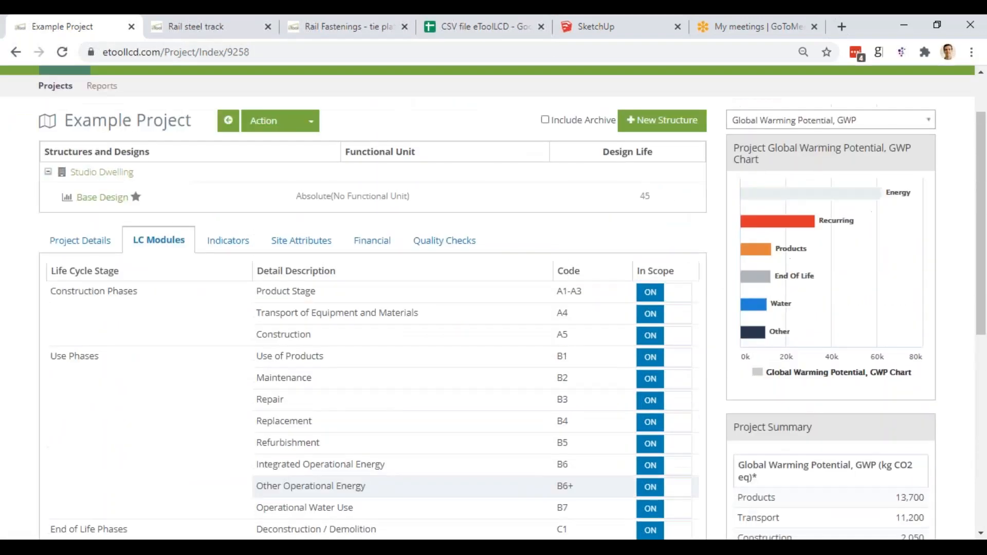
{"action": "left_click", "coordinate": [242, 252]}
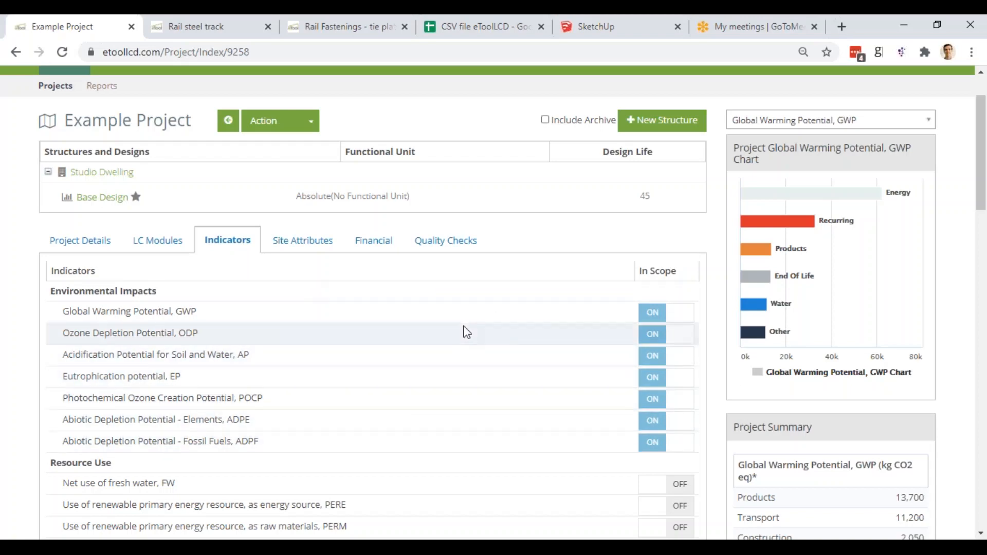
Review the project's site attributes, financial settings and quality checks.
{"action": "left_click", "coordinate": [303, 241]}
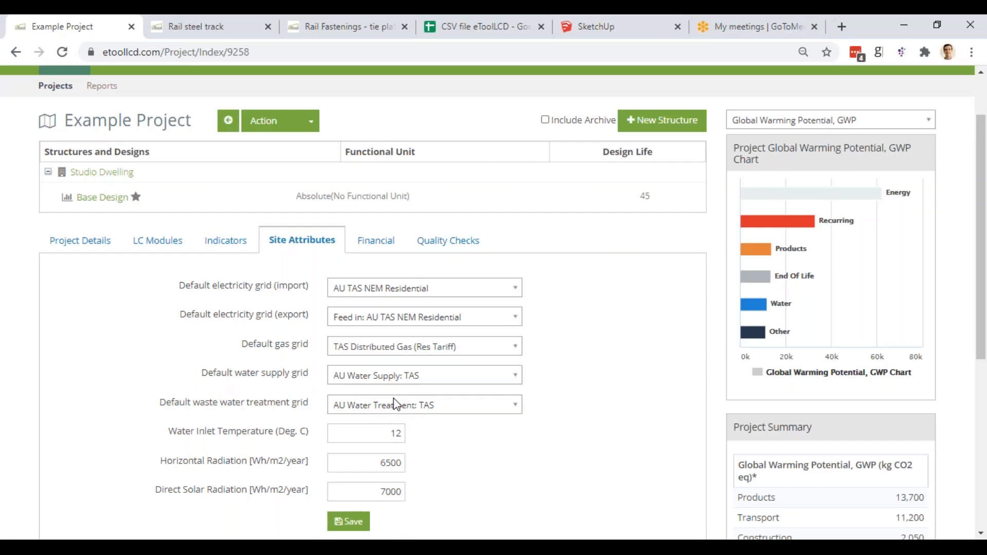
{"action": "left_click", "coordinate": [377, 251]}
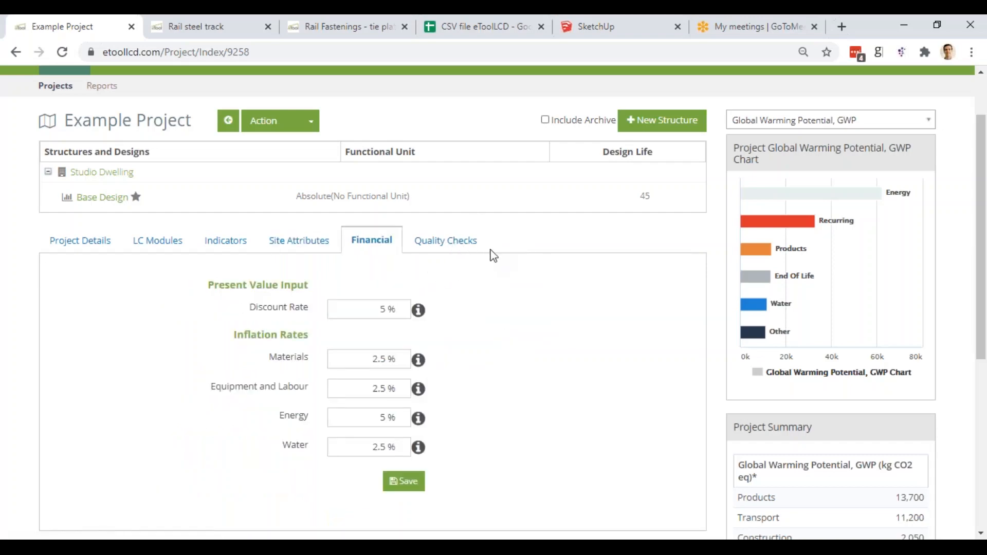
{"action": "left_click", "coordinate": [448, 243]}
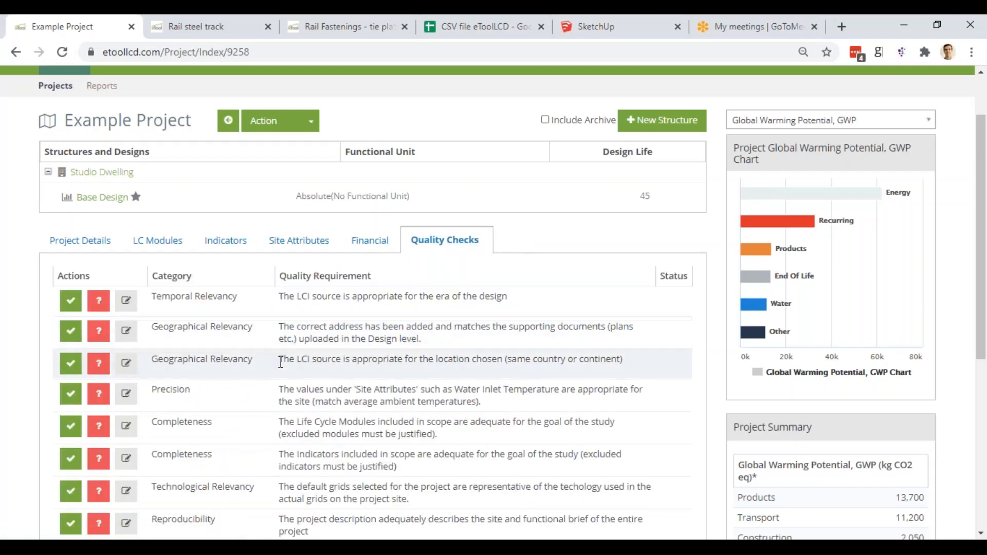
{"action": "scroll", "coordinate": [288, 363], "scroll_direction": "down", "scroll_amount": 1}
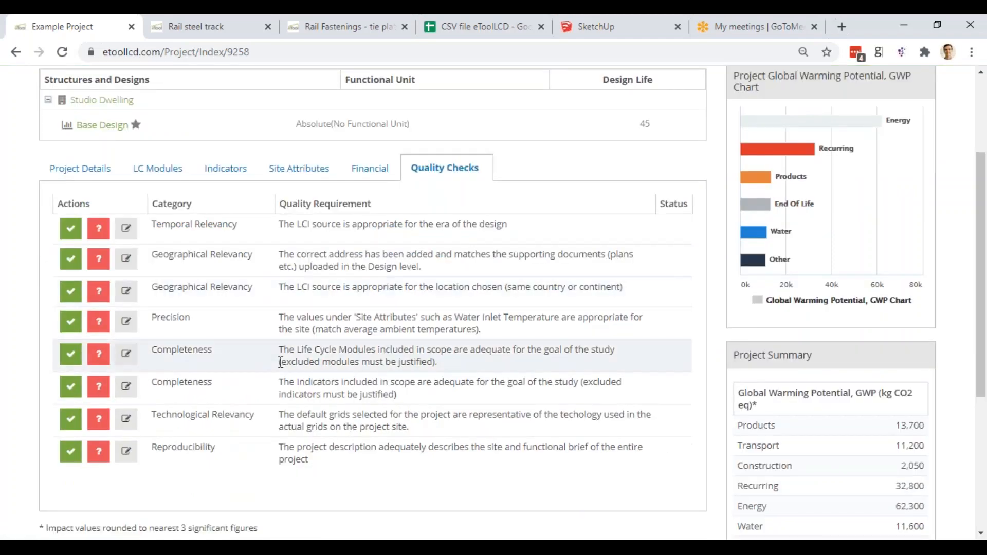
{"action": "scroll", "coordinate": [280, 362], "scroll_direction": "up", "scroll_amount": 2}
Start a new structure in the project and name it "Rail road overpass".
{"action": "left_click", "coordinate": [663, 195]}
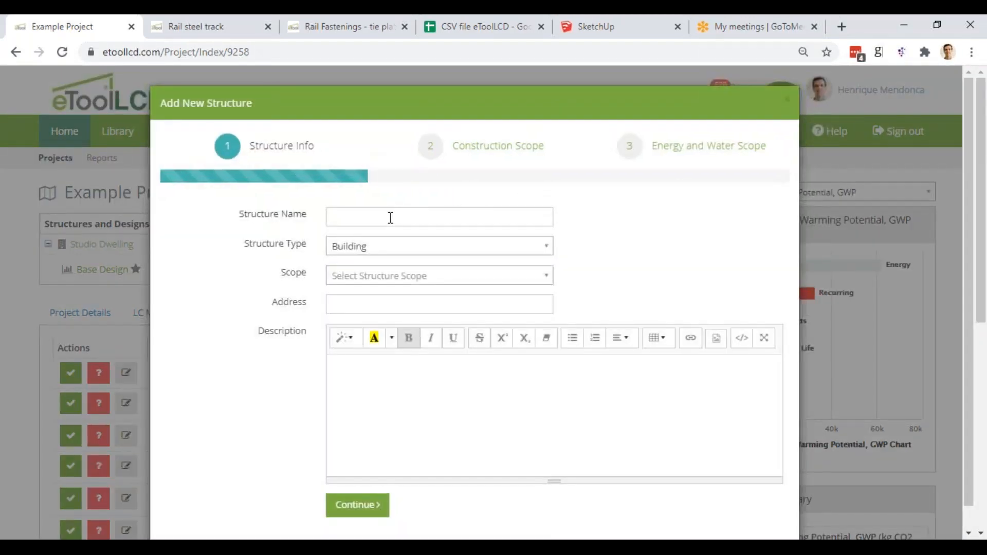
{"action": "left_click", "coordinate": [391, 218]}
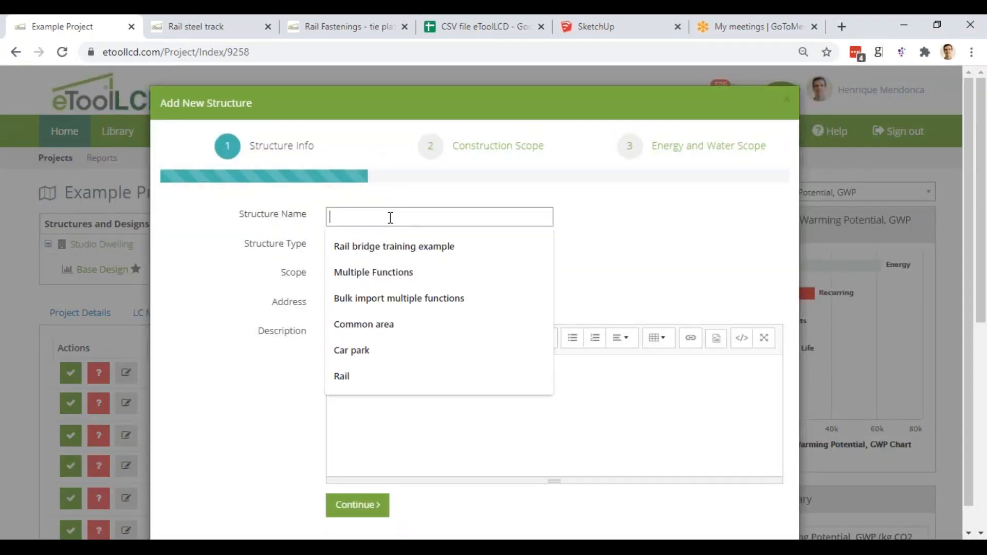
{"action": "type", "text": "Ra"}
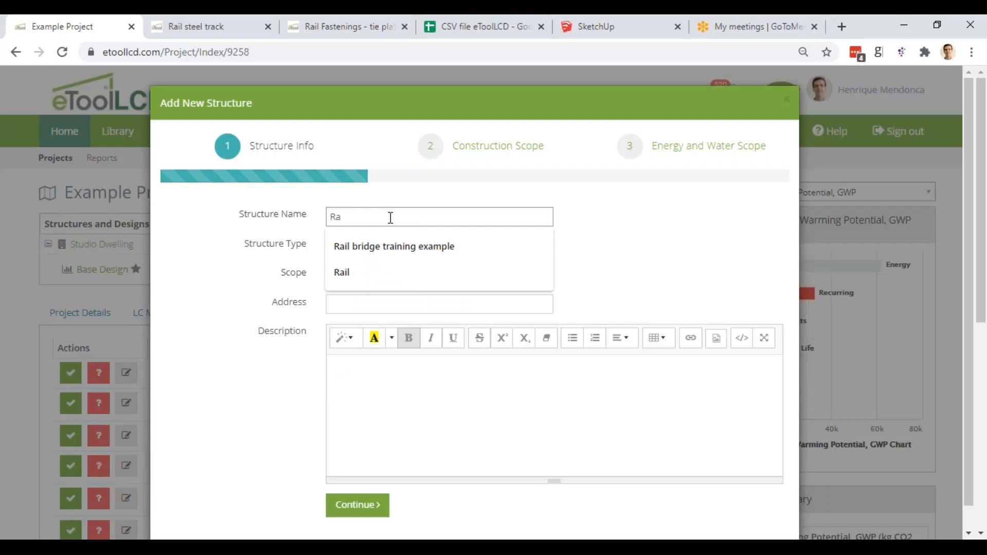
{"action": "type", "text": "il road over"}
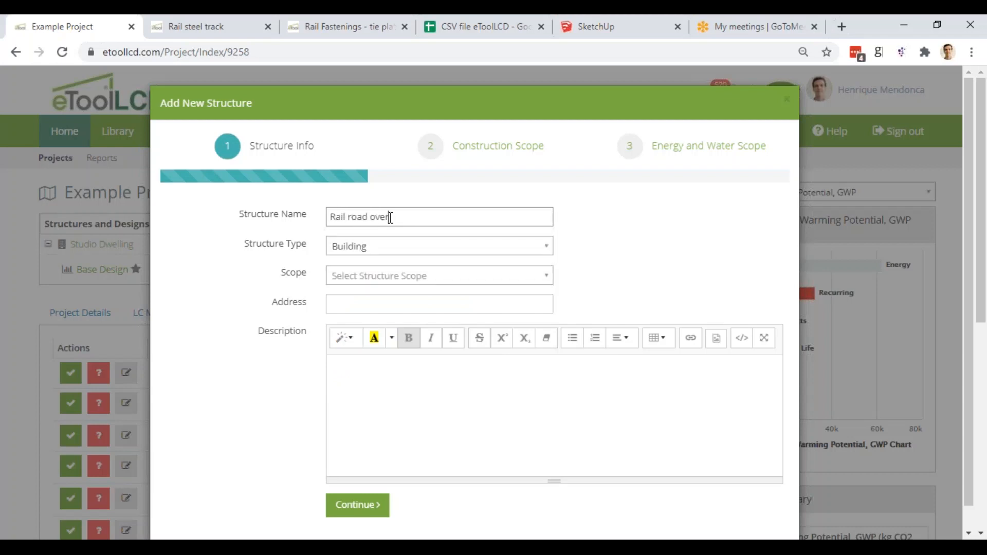
{"action": "type", "text": "pass"}
Set the structure type to Infrastructure and its scope to Civil Structure.
{"action": "left_click", "coordinate": [387, 251]}
{"action": "left_click", "coordinate": [370, 286]}
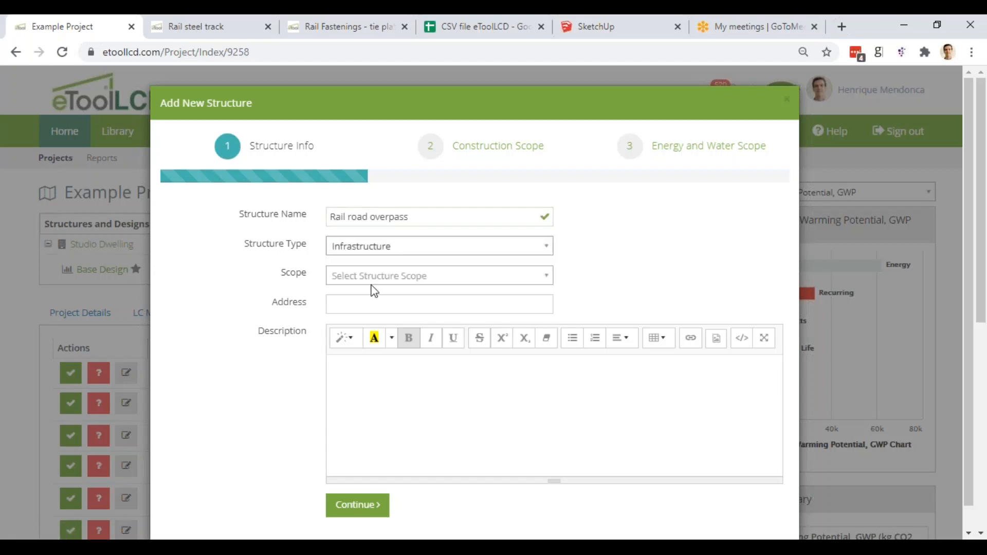
{"action": "left_click", "coordinate": [375, 278]}
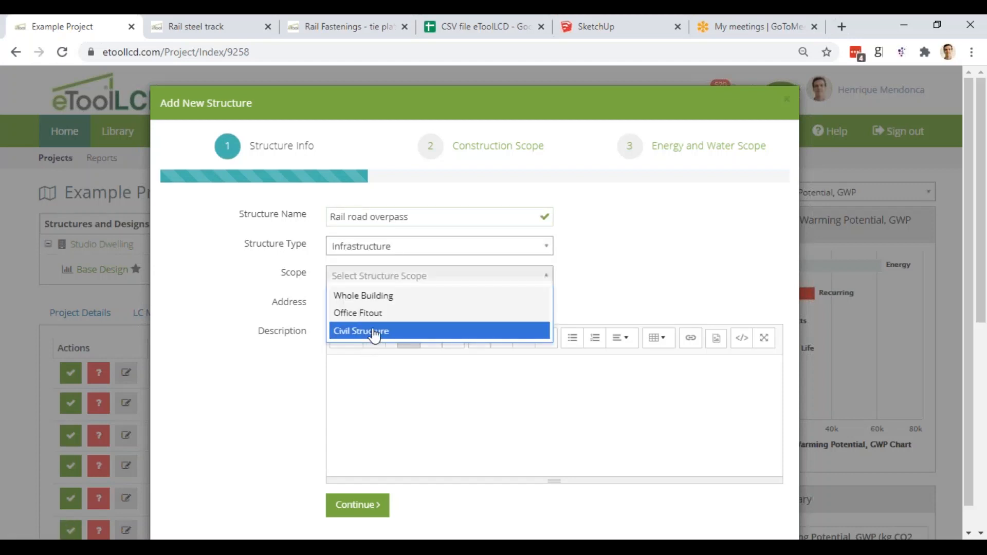
{"action": "left_click", "coordinate": [371, 332]}
Enter Australia as the structure's address and "Rail road example project" as its description, and proceed to the construction scope.
{"action": "left_click", "coordinate": [379, 304]}
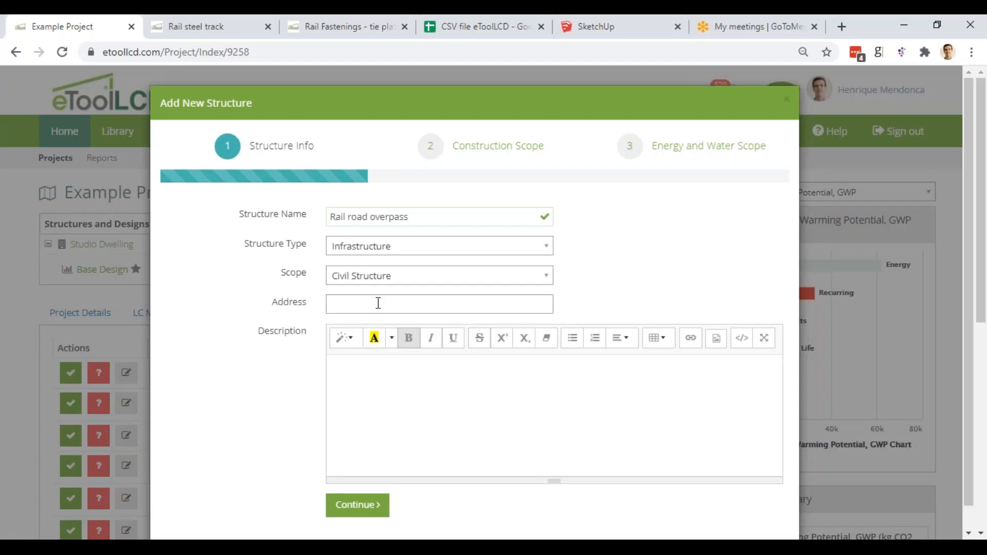
{"action": "type", "text": "Australia"}
{"action": "left_click", "coordinate": [497, 381]}
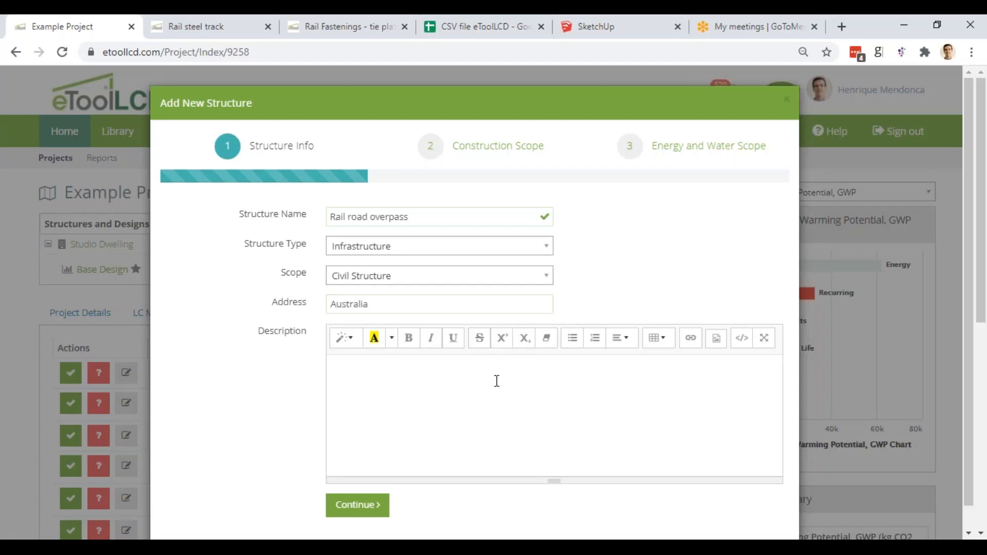
{"action": "type", "text": "Rail road example"}
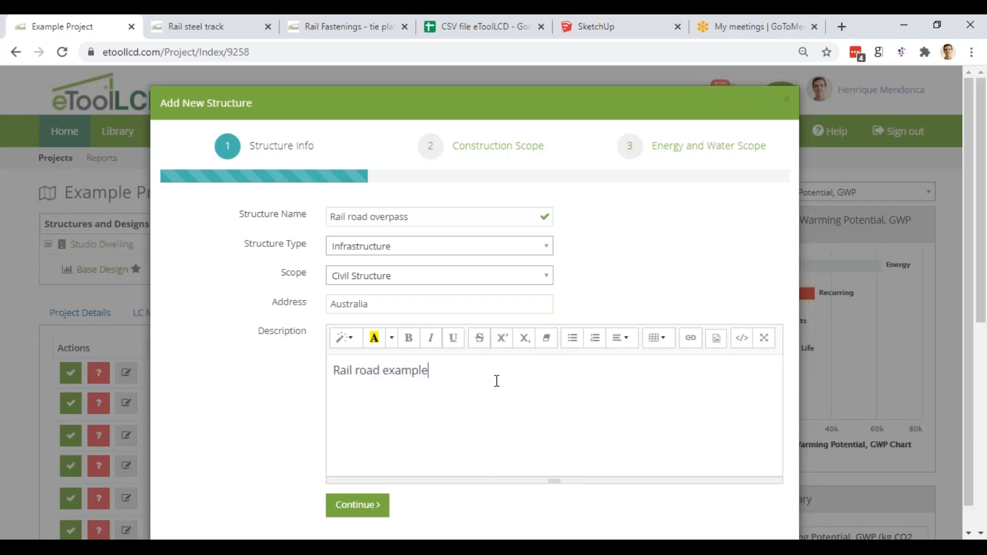
{"action": "type", "text": " pr"}
{"action": "key", "text": "BackSpace"}
{"action": "type", "text": "project"}
{"action": "left_click", "coordinate": [361, 508]}
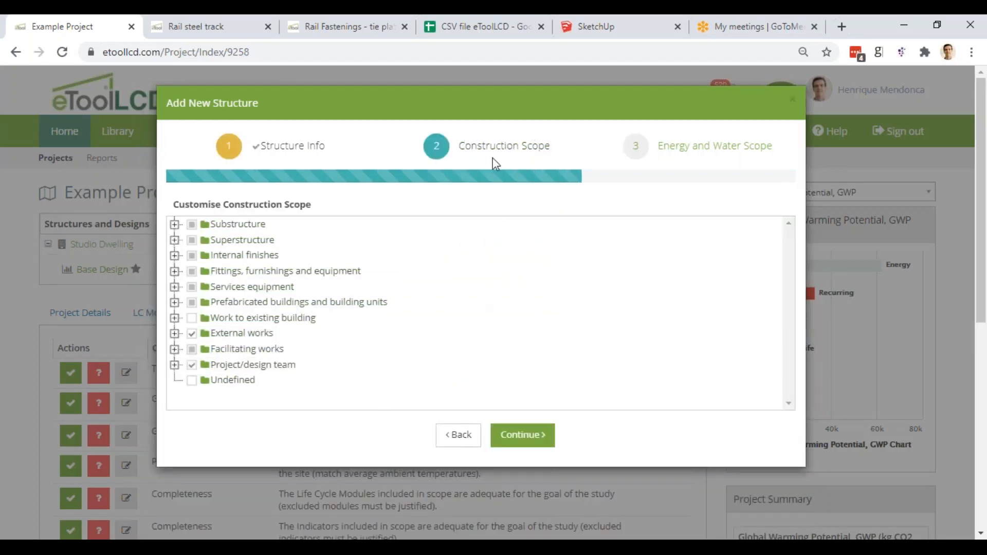
Review the substructure and superstructure categories in the construction scope, and accept the preset selection to reach the energy and water scope.
{"action": "left_click", "coordinate": [175, 225]}
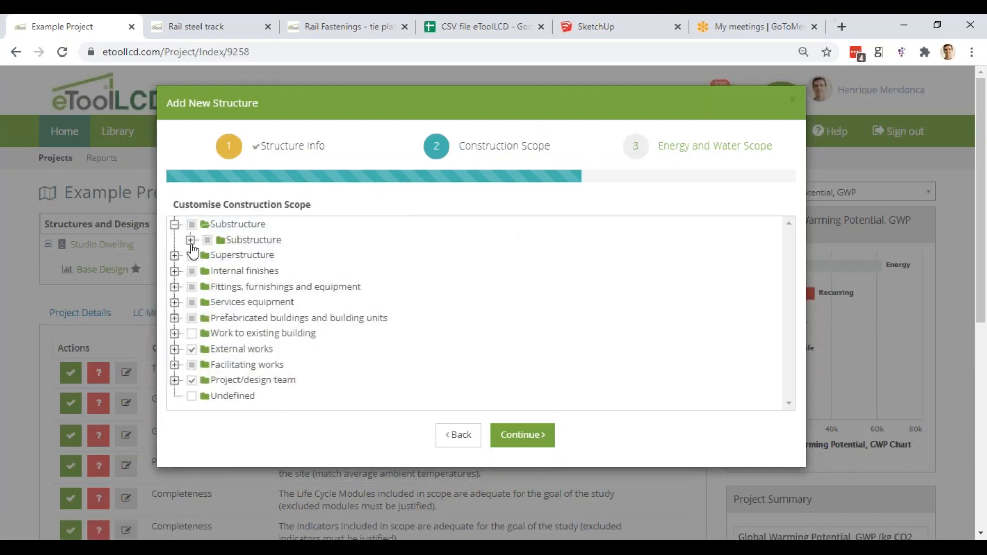
{"action": "left_click", "coordinate": [191, 240]}
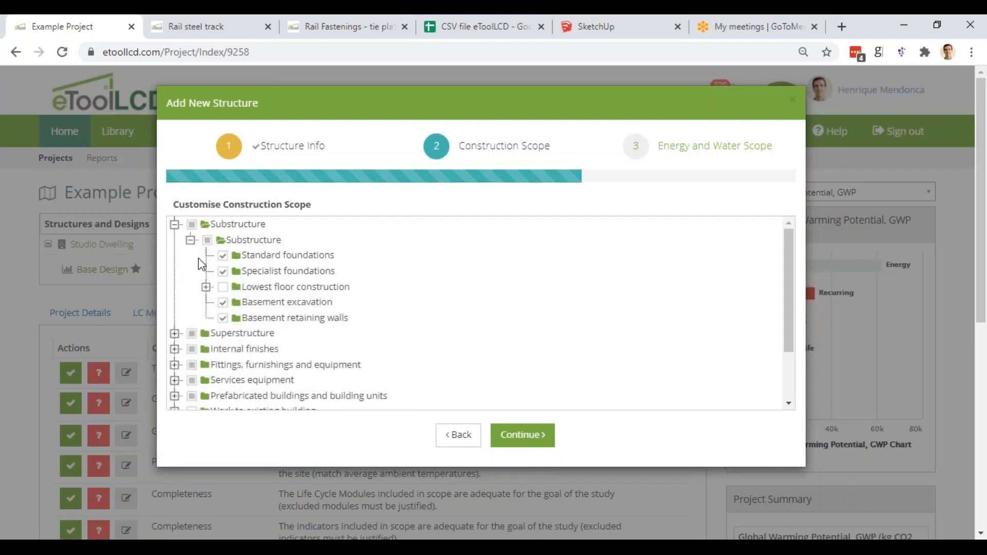
{"action": "left_click", "coordinate": [206, 288]}
{"action": "left_click", "coordinate": [206, 288]}
{"action": "left_click", "coordinate": [175, 335]}
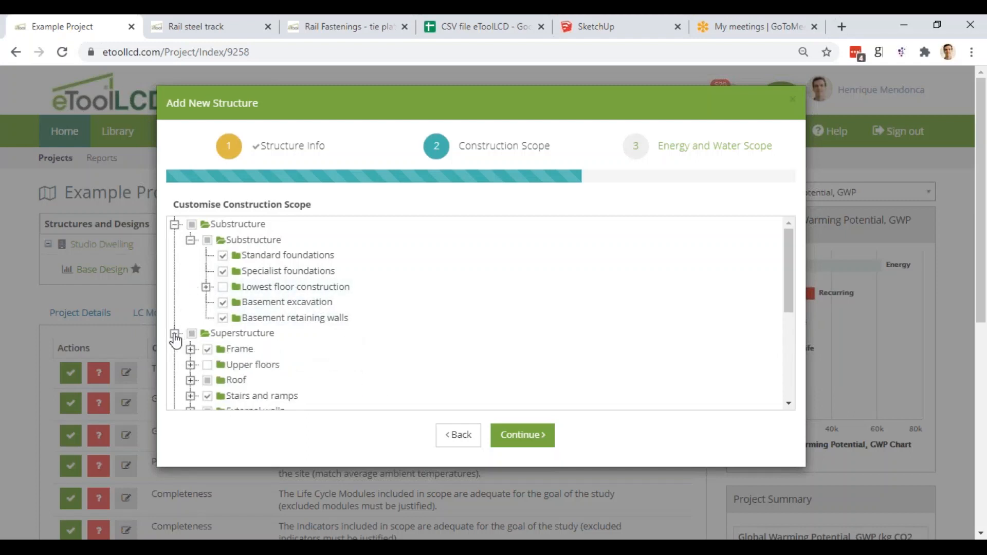
{"action": "scroll", "coordinate": [209, 337], "scroll_direction": "down", "scroll_amount": 1}
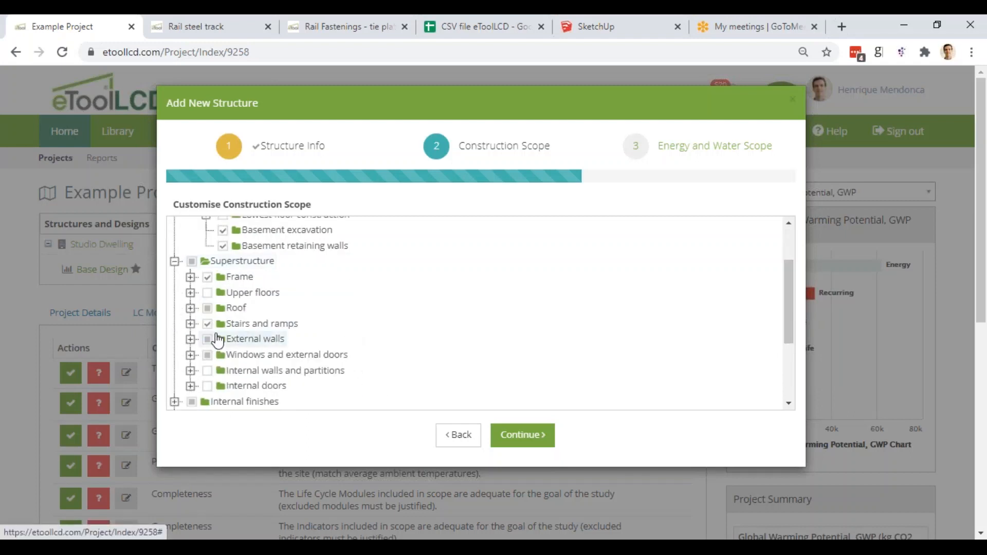
{"action": "scroll", "coordinate": [219, 340], "scroll_direction": "down", "scroll_amount": 1}
{"action": "scroll", "coordinate": [219, 340], "scroll_direction": "up", "scroll_amount": 1}
{"action": "scroll", "coordinate": [219, 341], "scroll_direction": "down", "scroll_amount": 2}
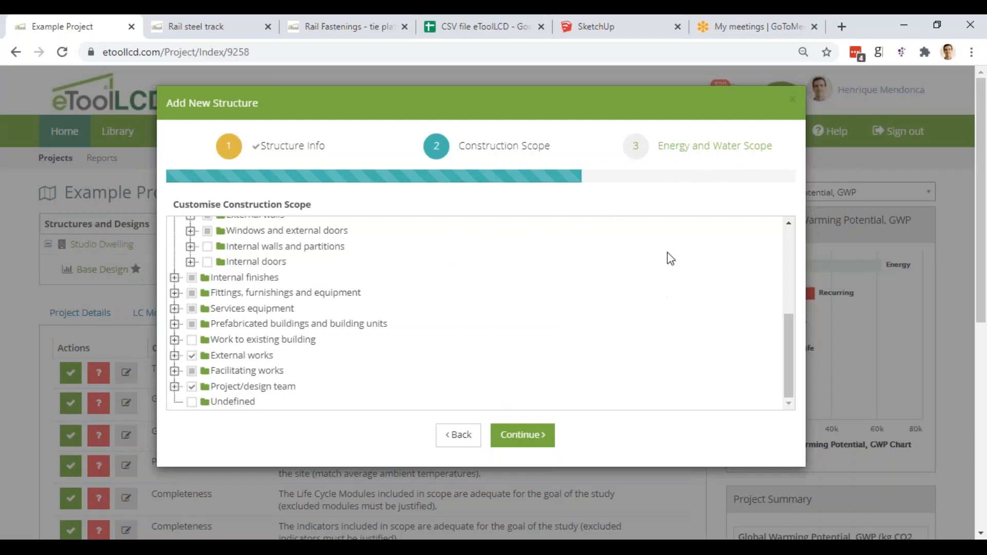
{"action": "left_click", "coordinate": [524, 438]}
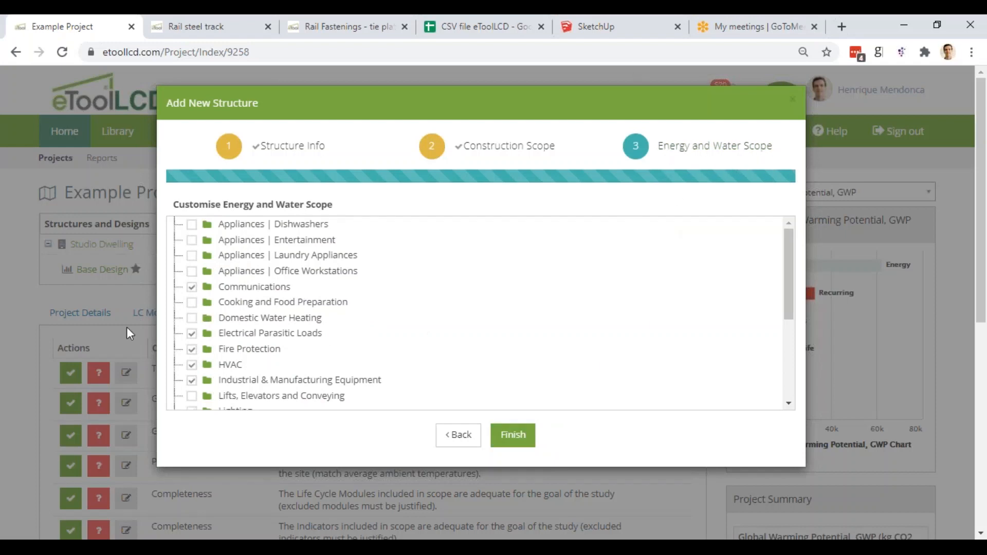
Exclude Communications, Electrical Parasitic Loads, Fire Protection, HVAC, and Industrial & Manufacturing Equipment from the energy and water scope.
{"action": "left_click", "coordinate": [194, 288]}
{"action": "left_click", "coordinate": [192, 333]}
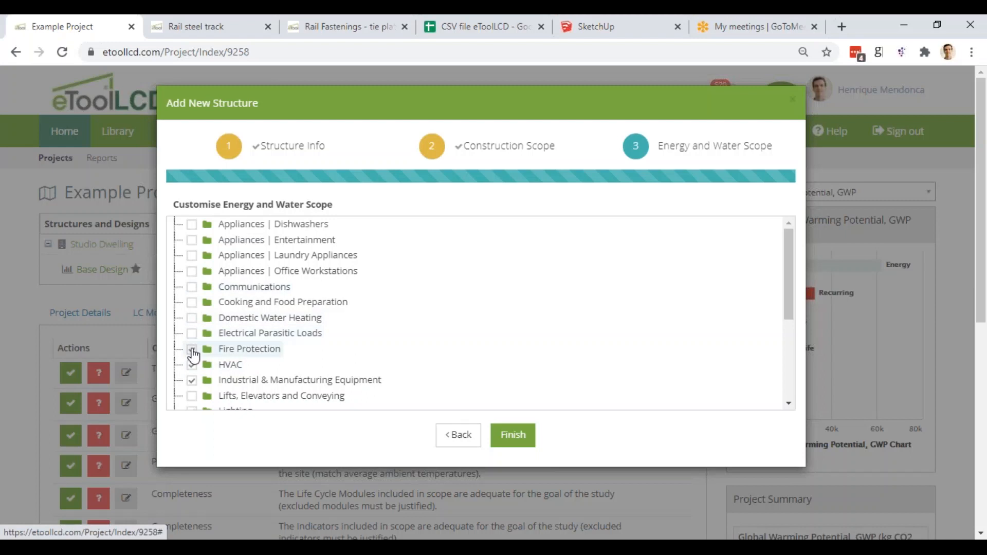
{"action": "left_click", "coordinate": [193, 366]}
{"action": "left_click", "coordinate": [192, 381]}
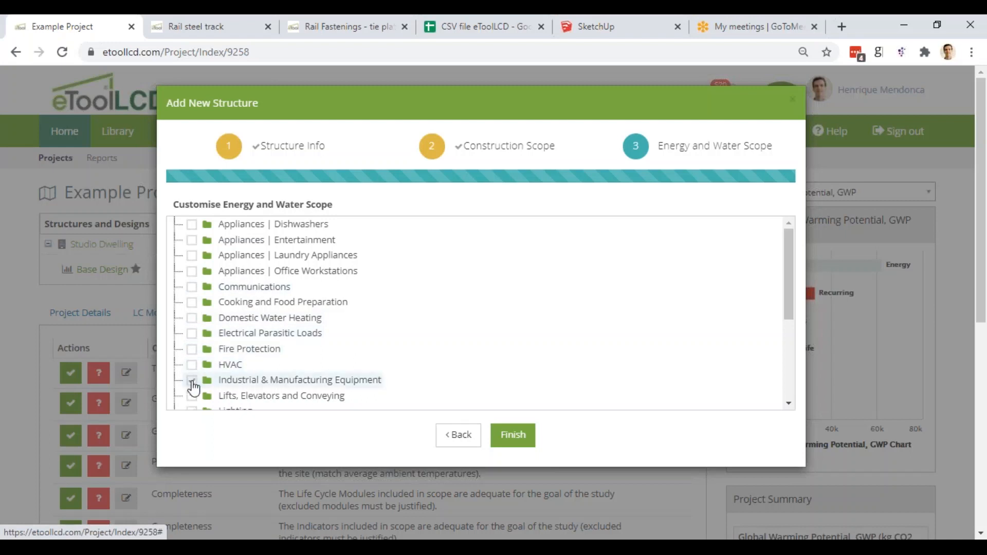
Exclude Monitoring, Control and Automation, Power Generation and Storage, Refrigeration, Safety and Security, Water Pumping, Water Removal and Treatment, and Water Supply from the scope.
{"action": "scroll", "coordinate": [206, 360], "scroll_direction": "down", "scroll_amount": 3}
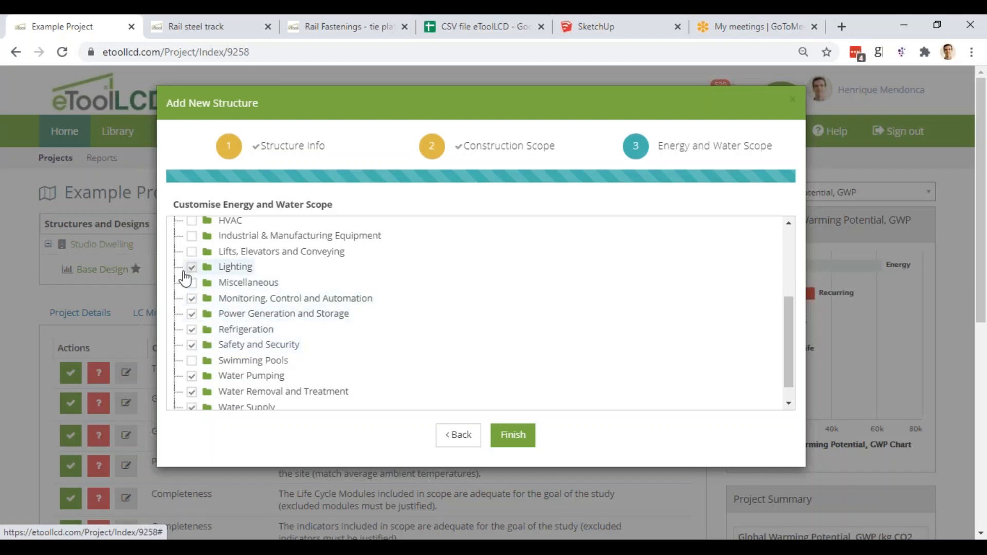
{"action": "left_click", "coordinate": [191, 303]}
{"action": "left_click", "coordinate": [192, 315]}
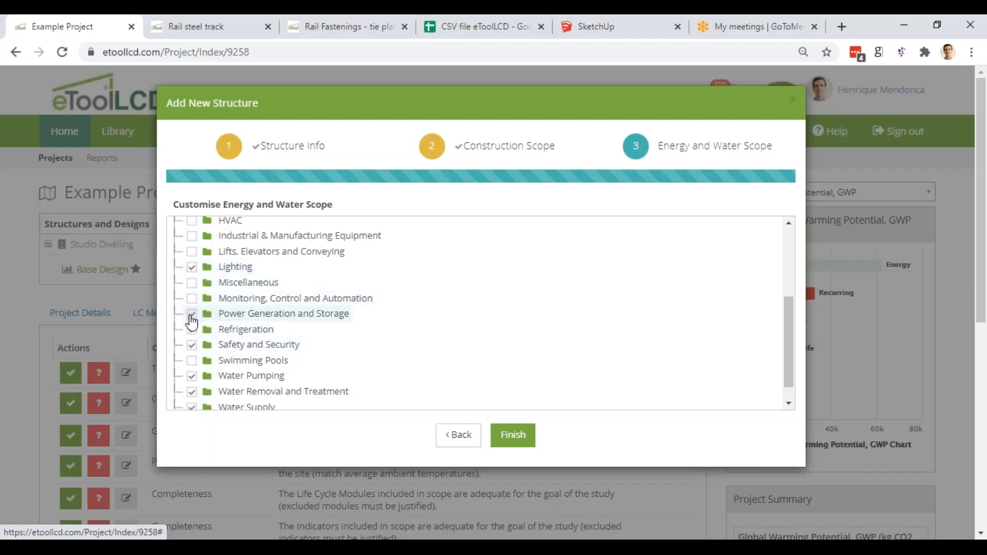
{"action": "left_click", "coordinate": [192, 330]}
{"action": "left_click", "coordinate": [192, 346]}
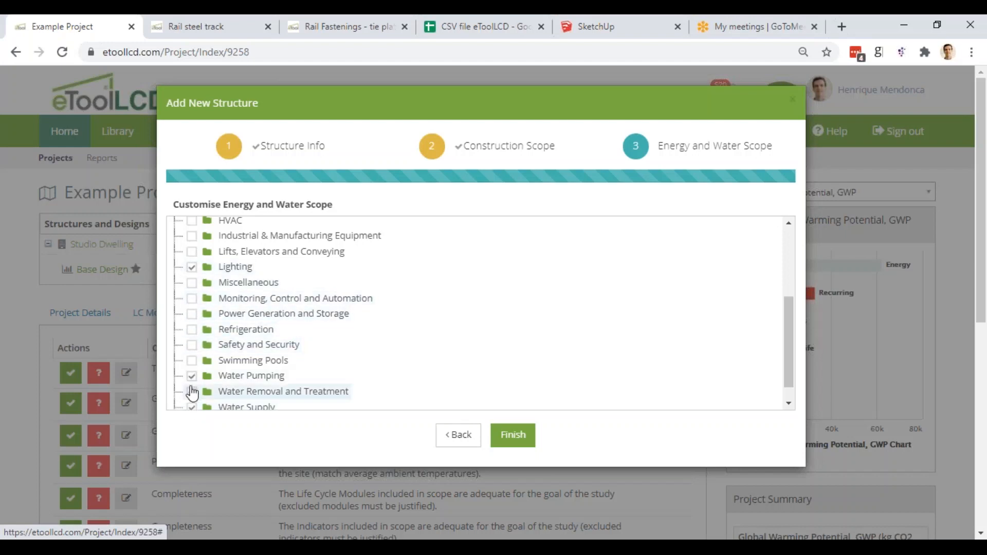
{"action": "left_click", "coordinate": [191, 377]}
{"action": "left_click", "coordinate": [192, 392]}
{"action": "left_click", "coordinate": [191, 407]}
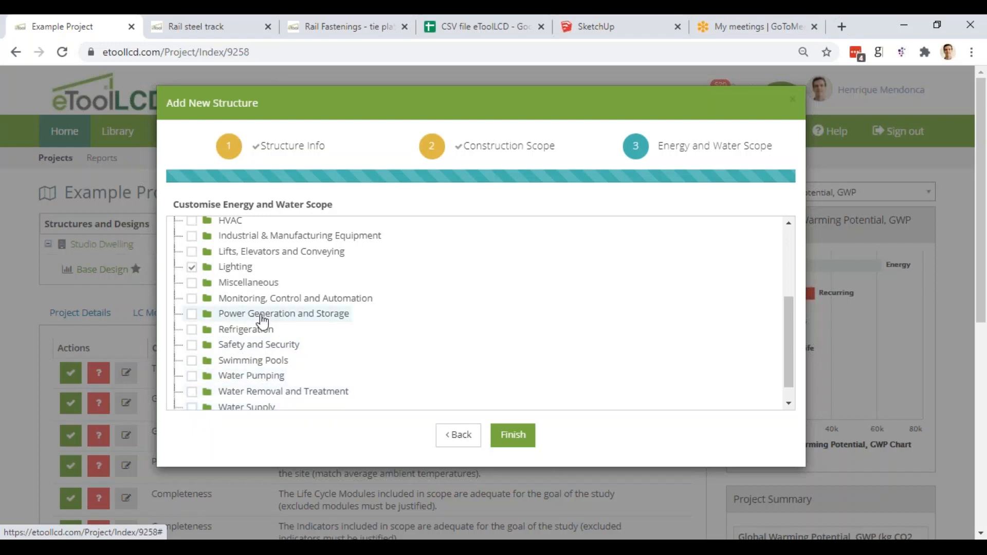
Accept the customised energy and water scope and finish creating the Rail road overpass structure.
{"action": "scroll", "coordinate": [260, 318], "scroll_direction": "up", "scroll_amount": 1}
{"action": "scroll", "coordinate": [260, 318], "scroll_direction": "down", "scroll_amount": 1}
{"action": "left_click", "coordinate": [510, 440]}
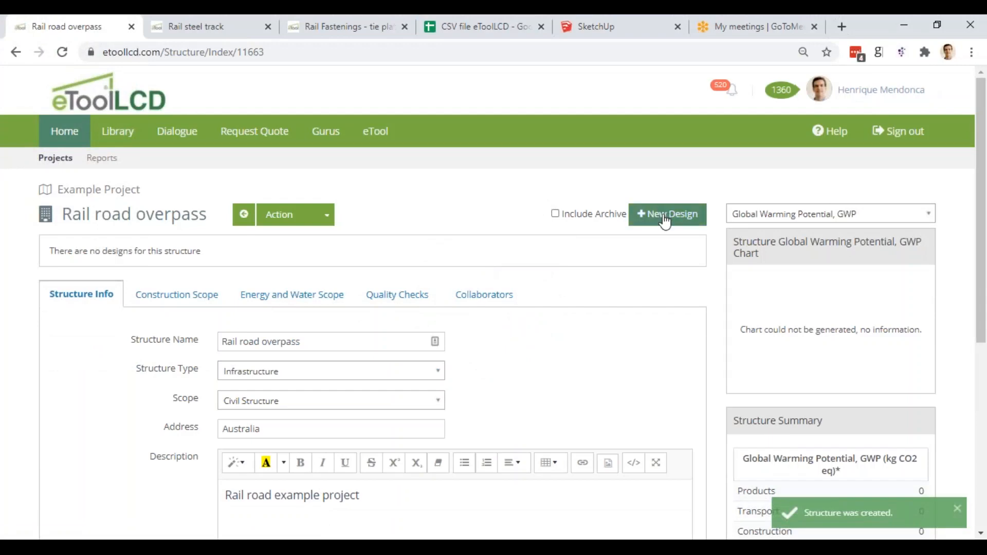
Start a new design for the structure, named Baseline, with LCA - Business as Usual as its purpose.
{"action": "left_click", "coordinate": [663, 214]}
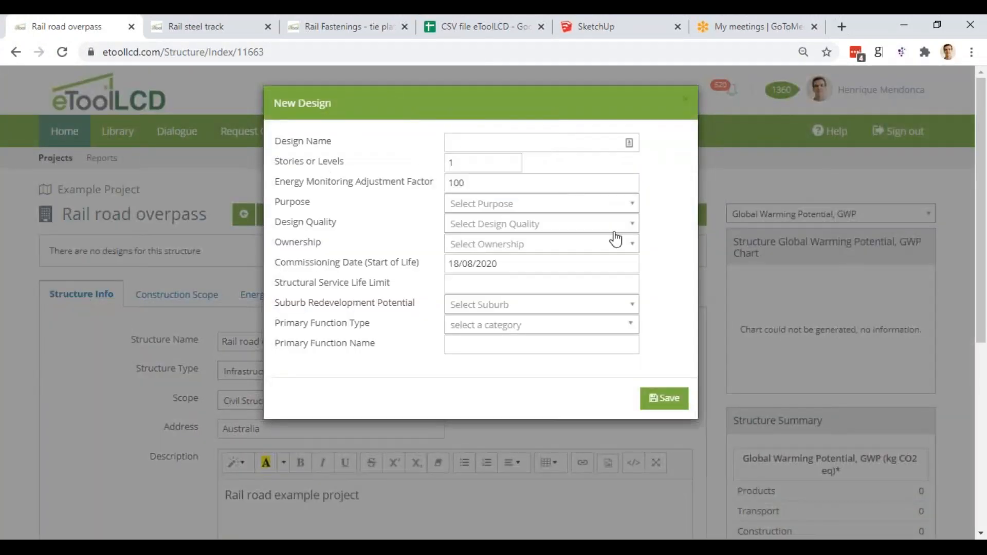
{"action": "left_click", "coordinate": [520, 142]}
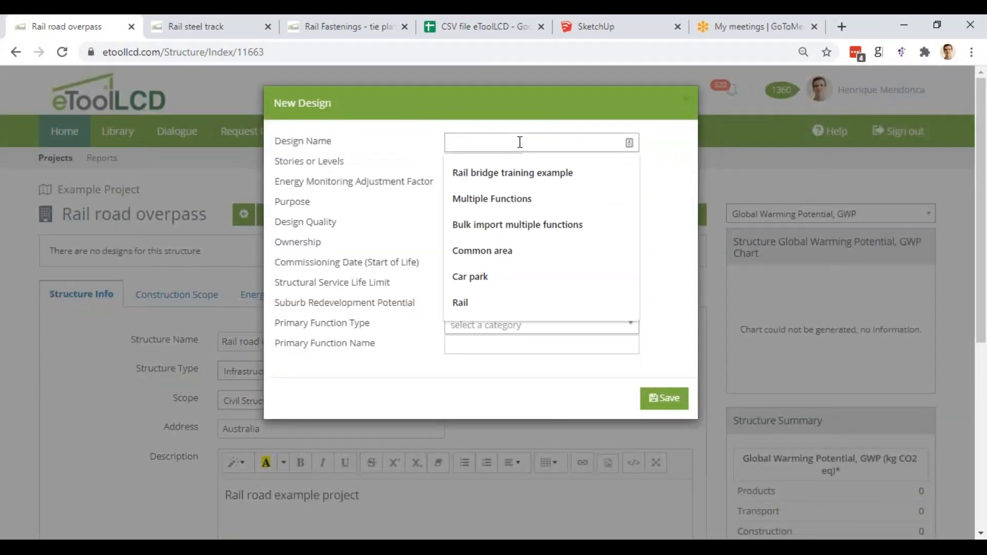
{"action": "type", "text": "Baseline"}
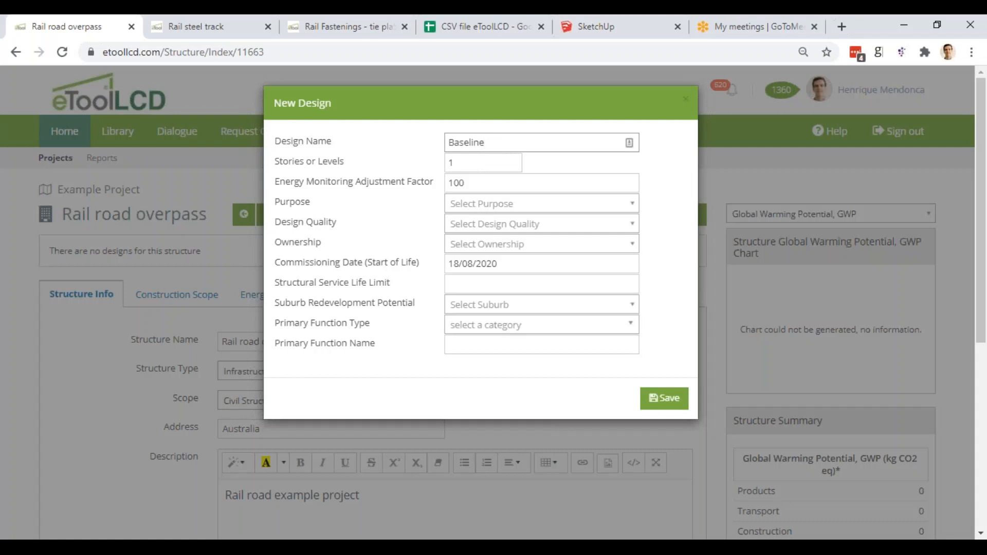
{"action": "left_click", "coordinate": [481, 205]}
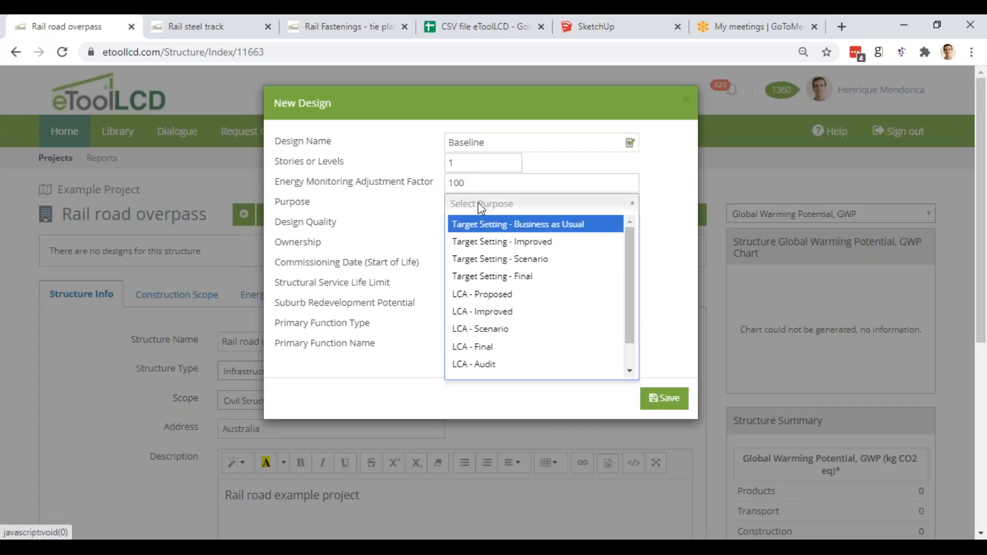
{"action": "scroll", "coordinate": [489, 315], "scroll_direction": "down", "scroll_amount": 1}
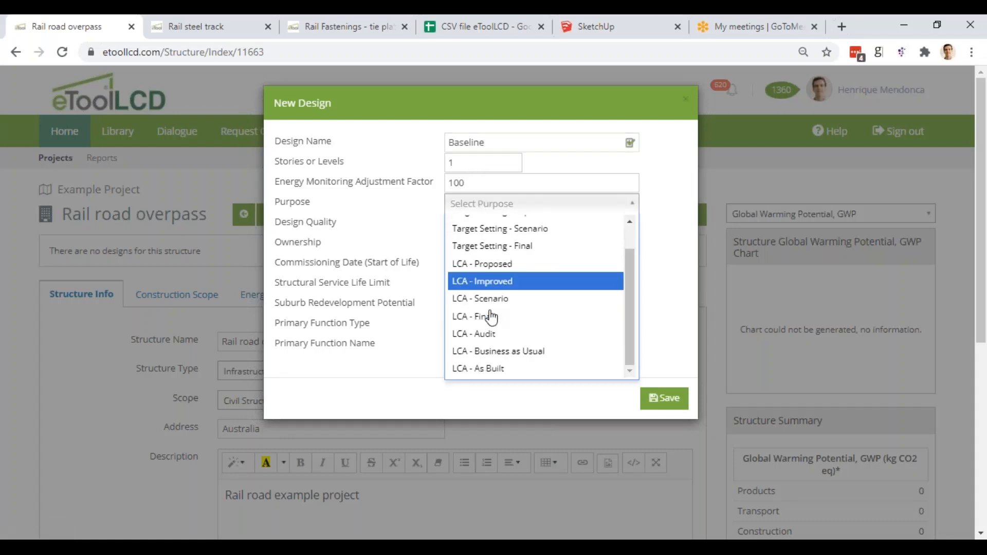
{"action": "left_click", "coordinate": [504, 352]}
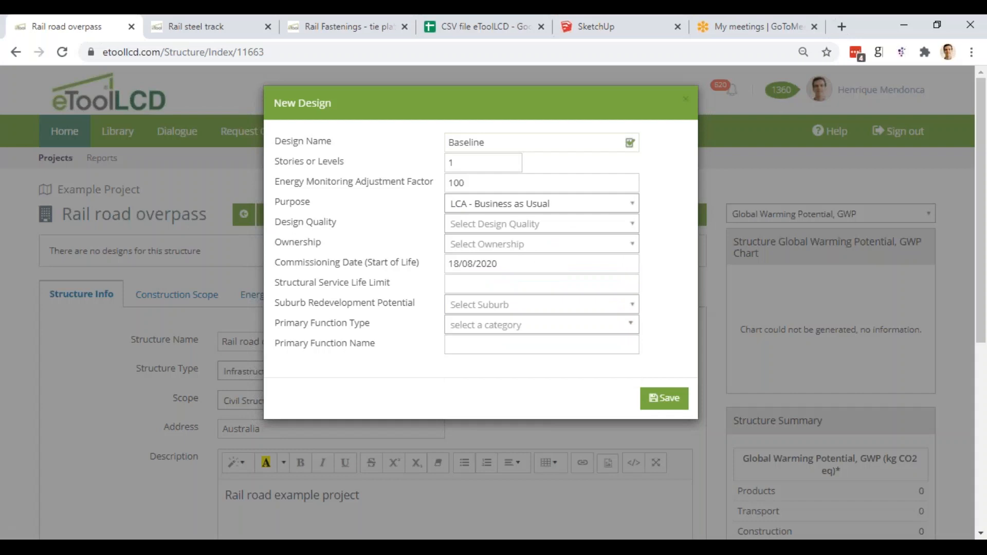
Set the design quality to Very High (Custom Architectural Design) and the ownership to One Owner or Leased Land / Property.
{"action": "left_click", "coordinate": [506, 233]}
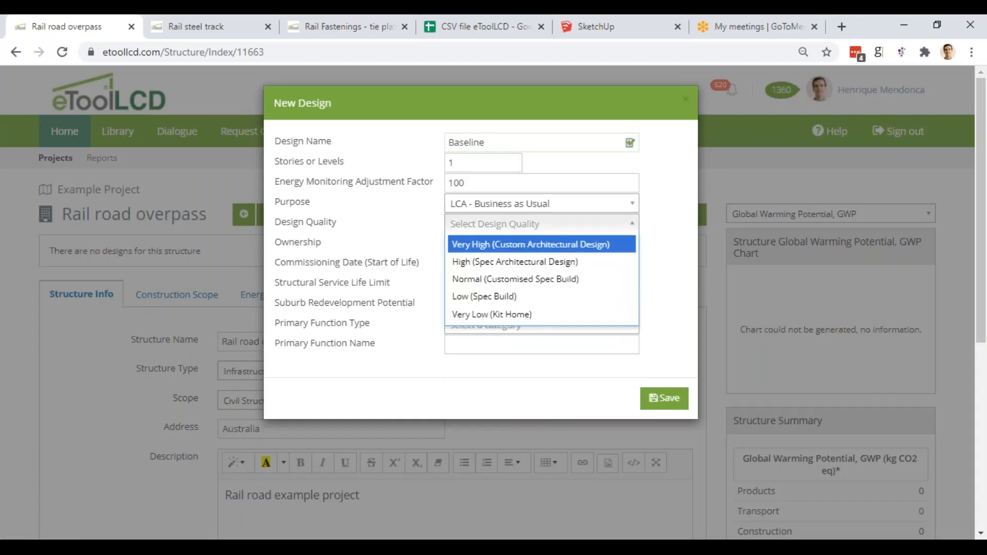
{"action": "left_click", "coordinate": [505, 246]}
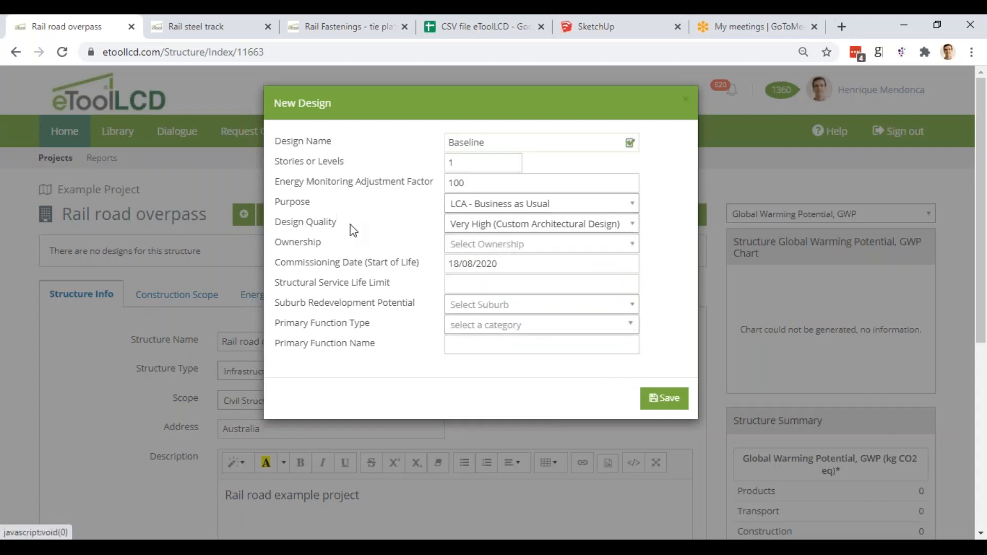
{"action": "left_click", "coordinate": [500, 251]}
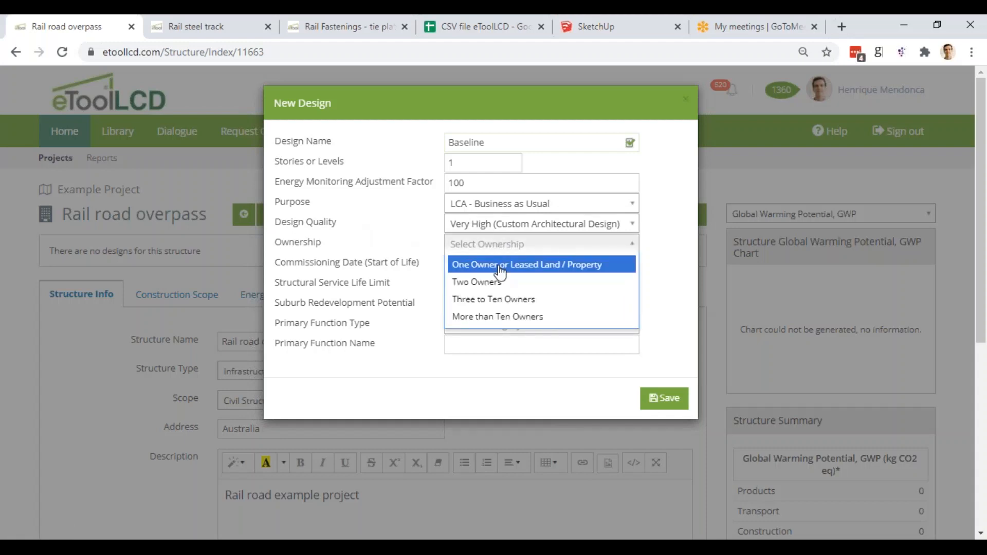
{"action": "left_click", "coordinate": [500, 269]}
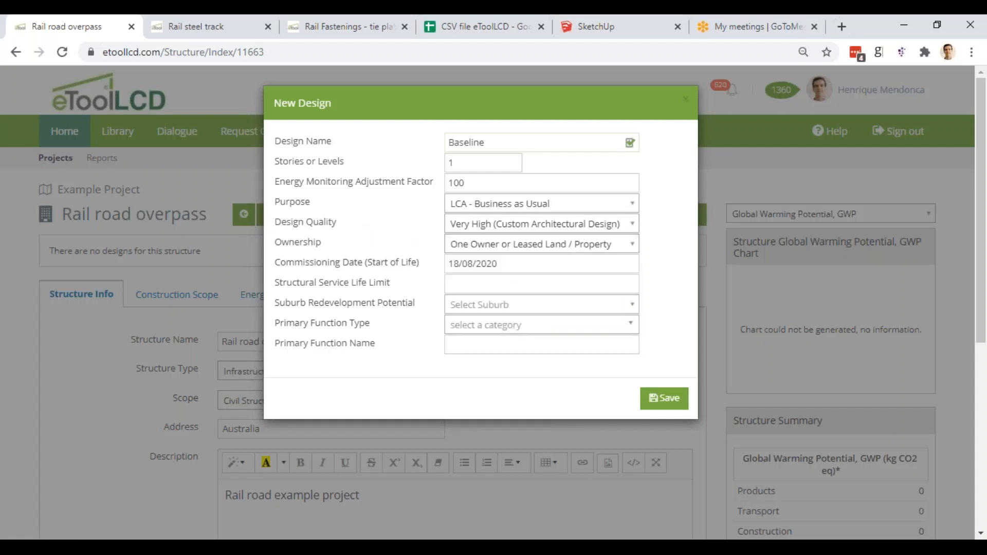
Set the structural service life limit to 100 and the suburb redevelopment potential to Very High (Inner City).
{"action": "left_click", "coordinate": [505, 287]}
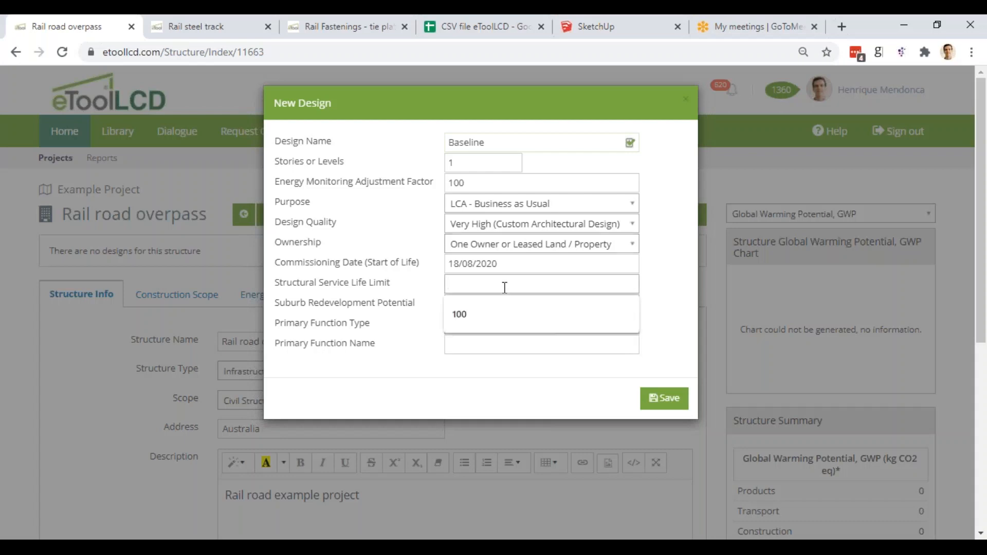
{"action": "type", "text": "100"}
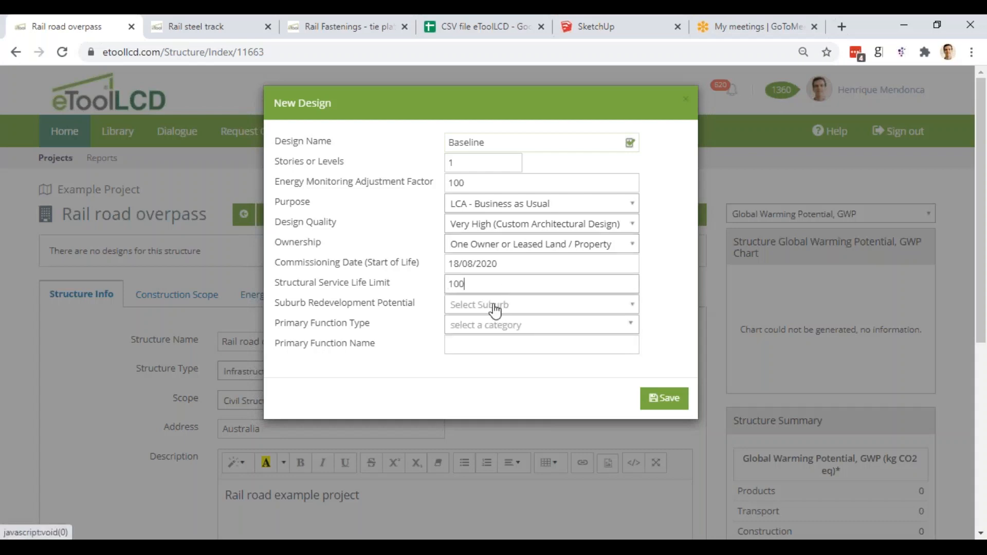
{"action": "left_click", "coordinate": [493, 306]}
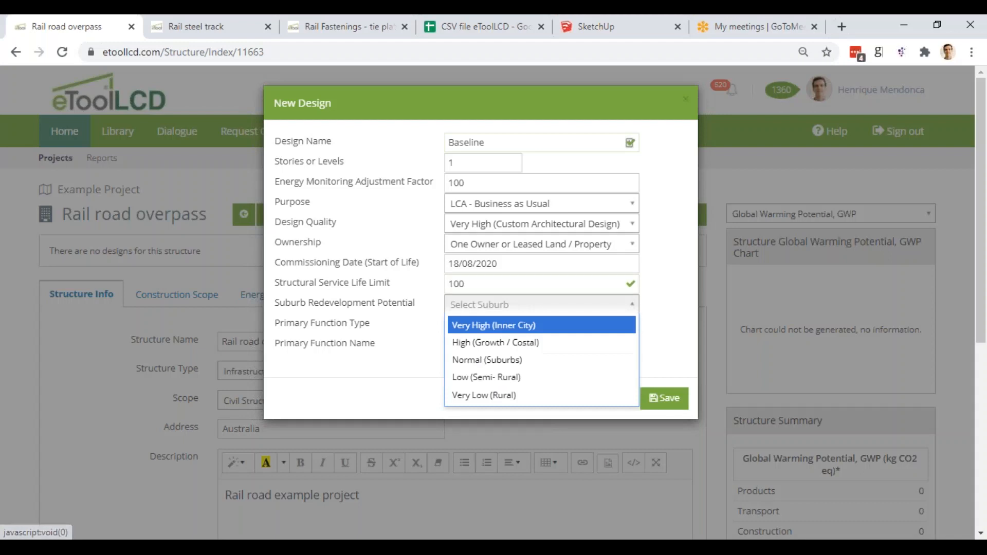
{"action": "left_click", "coordinate": [497, 326]}
Choose Rail Bridge as the primary function type, name the function "Rail bridge", and save the new design.
{"action": "left_click", "coordinate": [497, 329]}
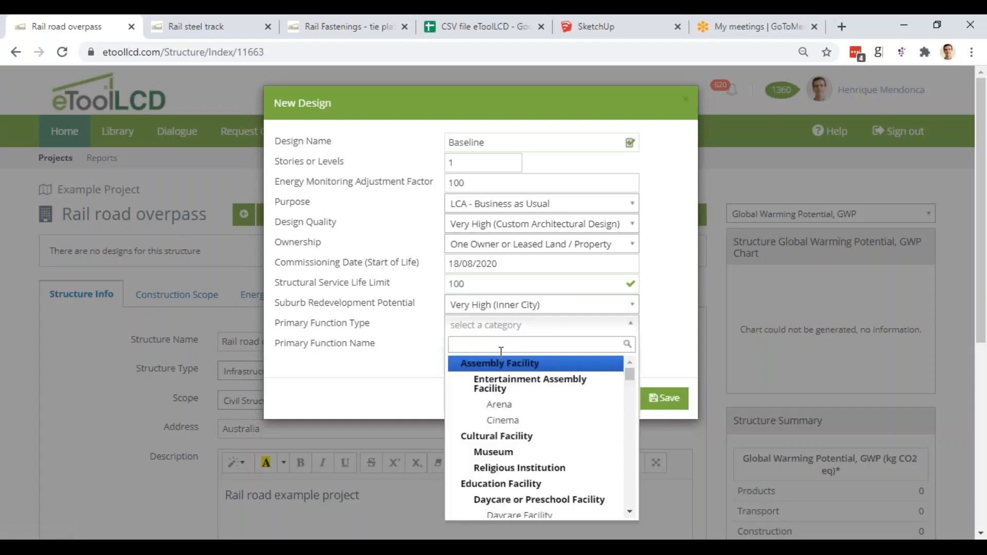
{"action": "type", "text": "rail"}
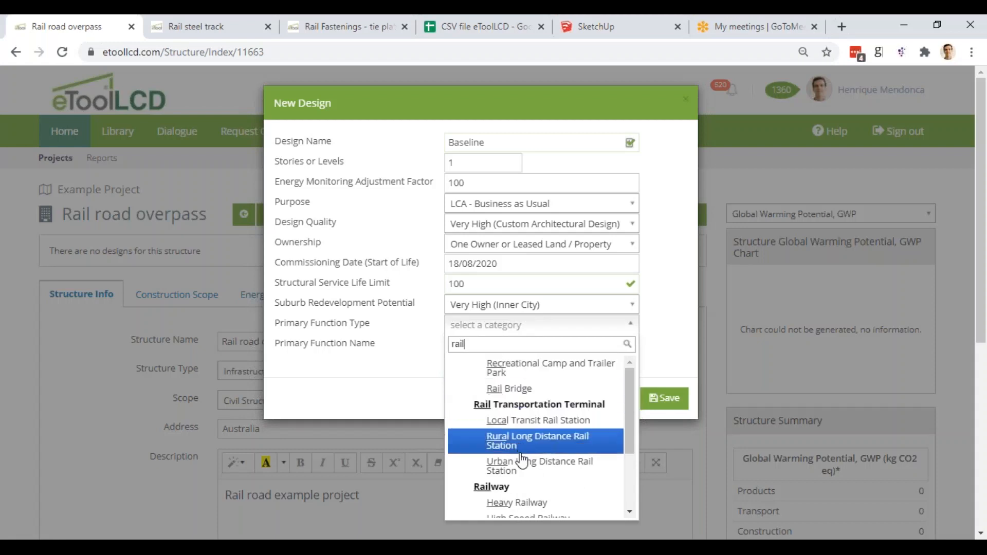
{"action": "left_click", "coordinate": [522, 391]}
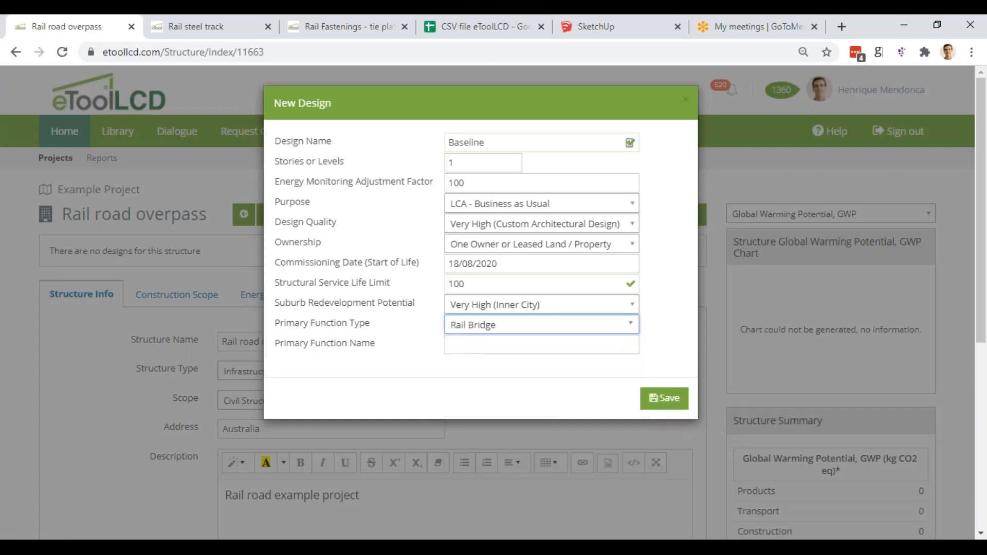
{"action": "left_click", "coordinate": [472, 348]}
{"action": "type", "text": "Rail bri"}
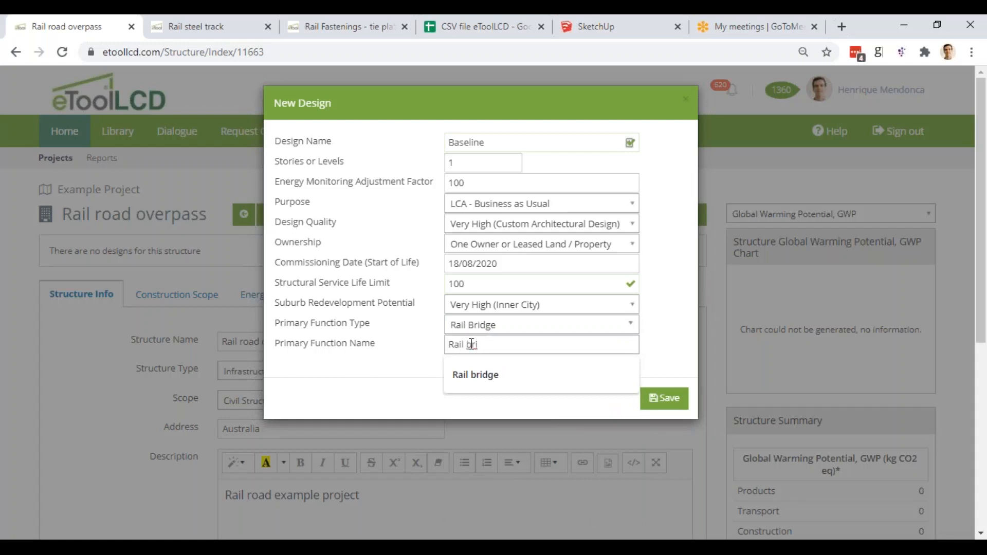
{"action": "type", "text": "dge"}
{"action": "left_click", "coordinate": [669, 397]}
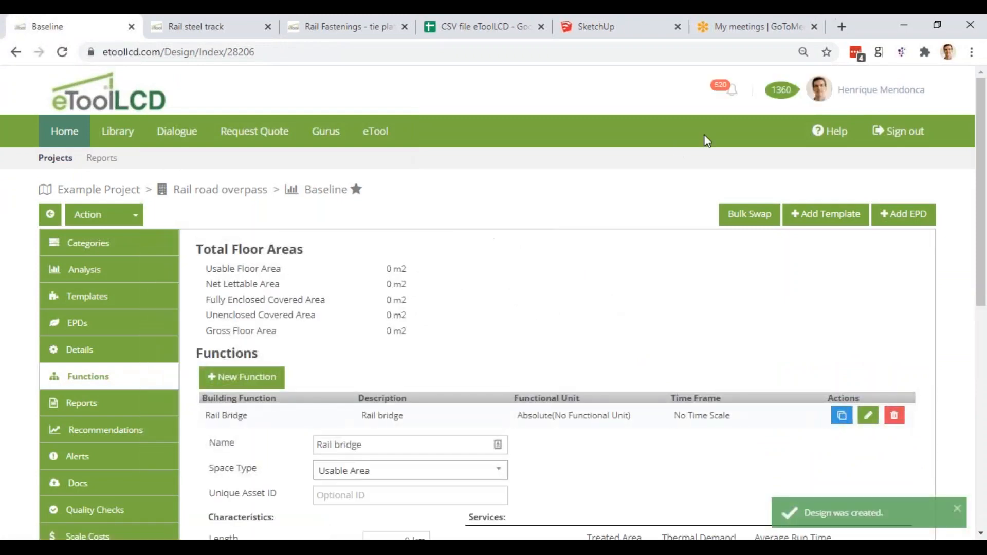
Add a second function to the design, of type Light Railway, named "Railway", with the space type Usable Area.
{"action": "scroll", "coordinate": [396, 329], "scroll_direction": "down", "scroll_amount": 4}
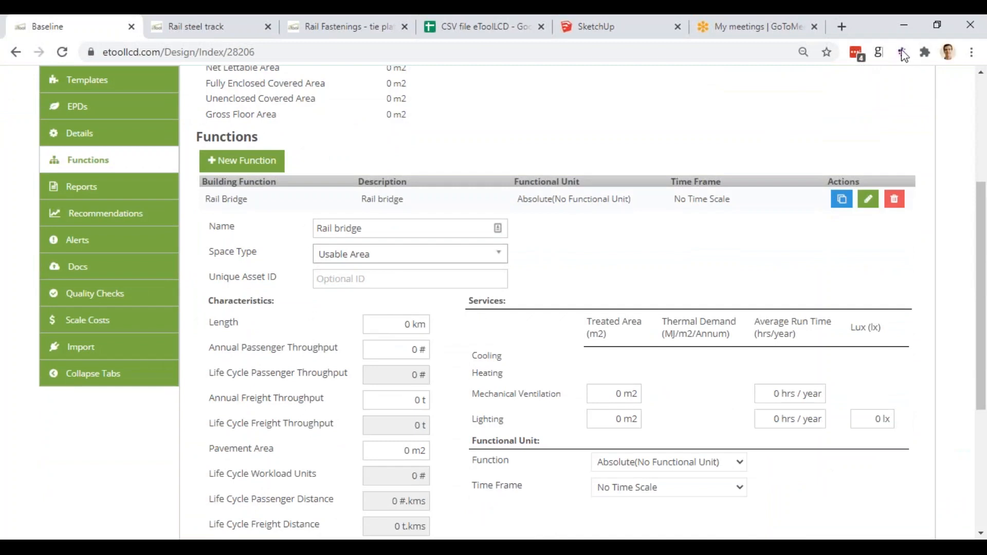
{"action": "left_click", "coordinate": [856, 45]}
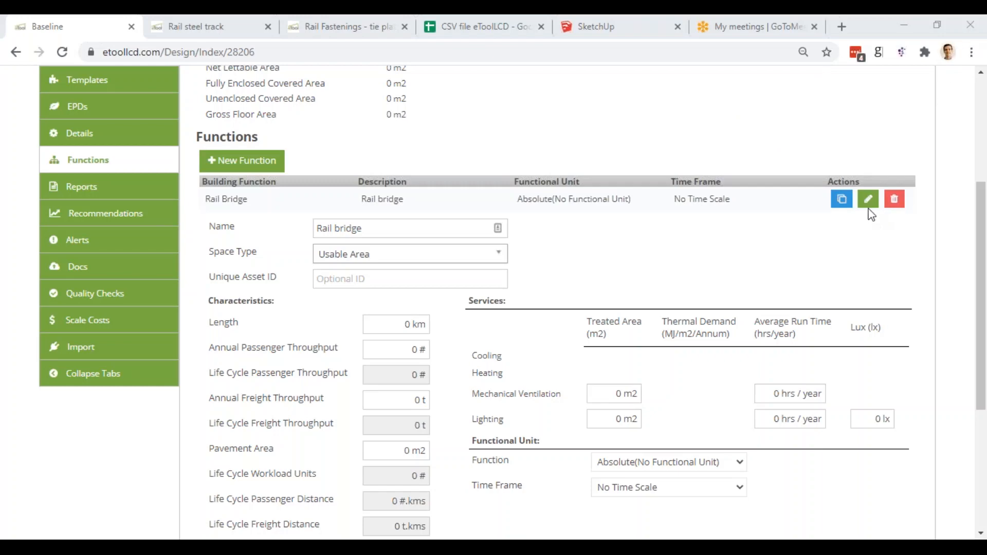
{"action": "left_click", "coordinate": [220, 161]}
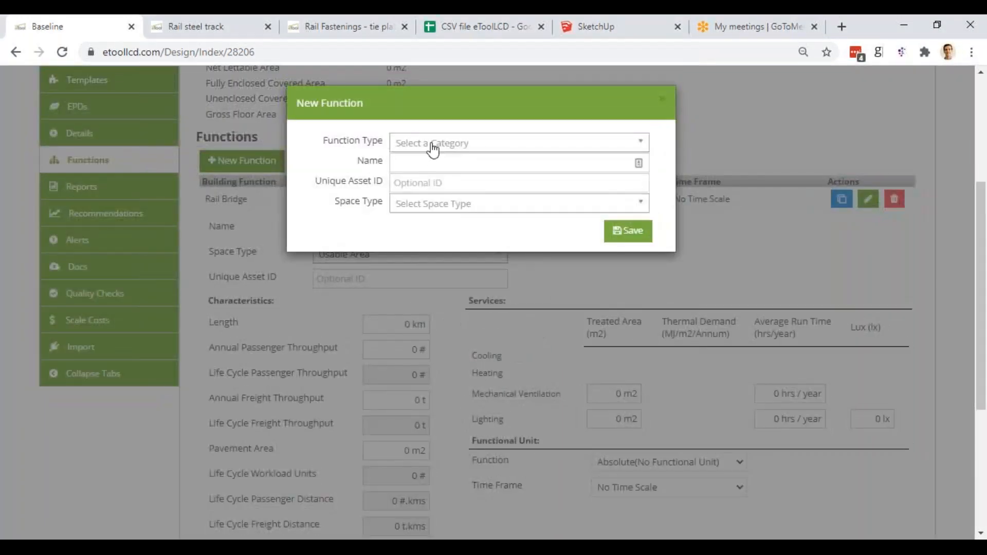
{"action": "left_click", "coordinate": [435, 143]}
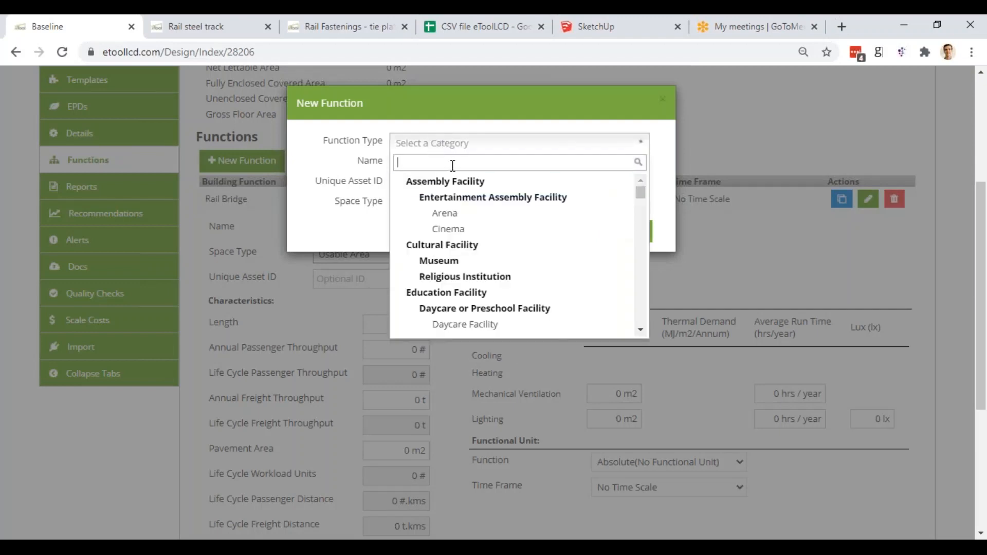
{"action": "type", "text": "rail"}
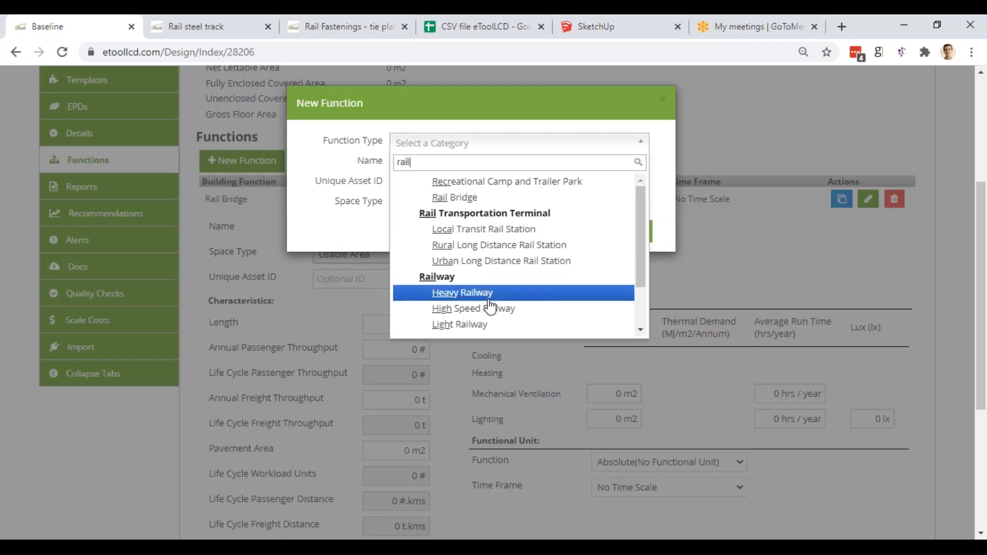
{"action": "left_click", "coordinate": [478, 326]}
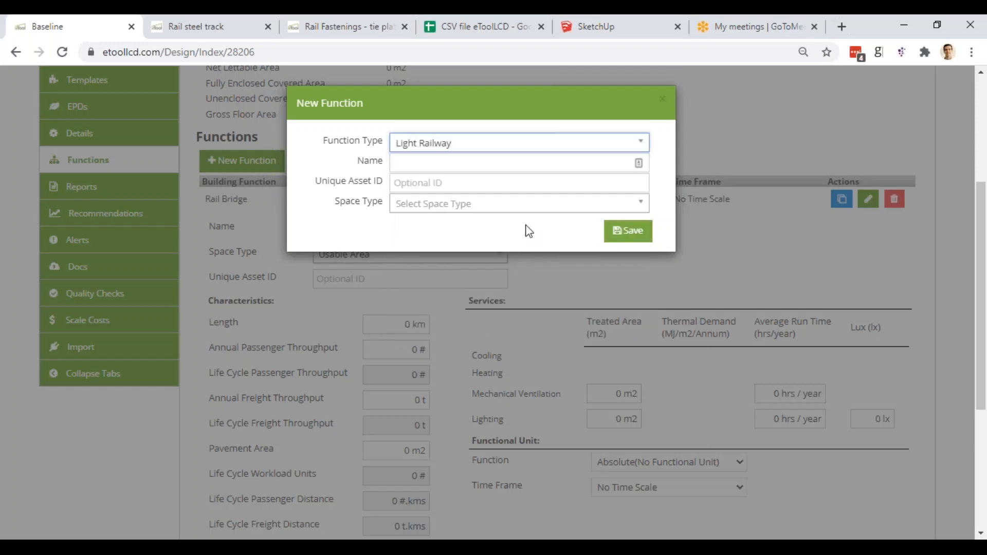
{"action": "left_click", "coordinate": [478, 162]}
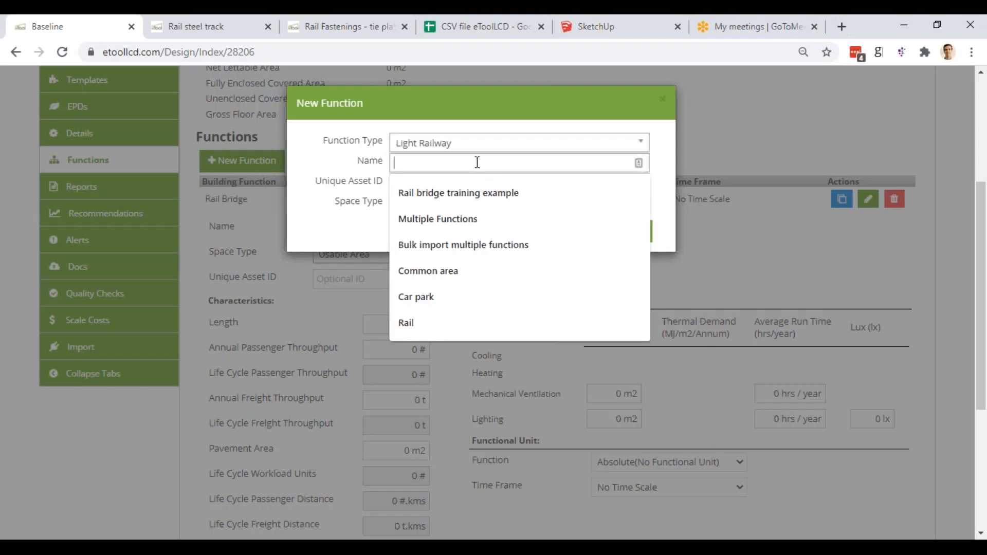
{"action": "type", "text": "Railway"}
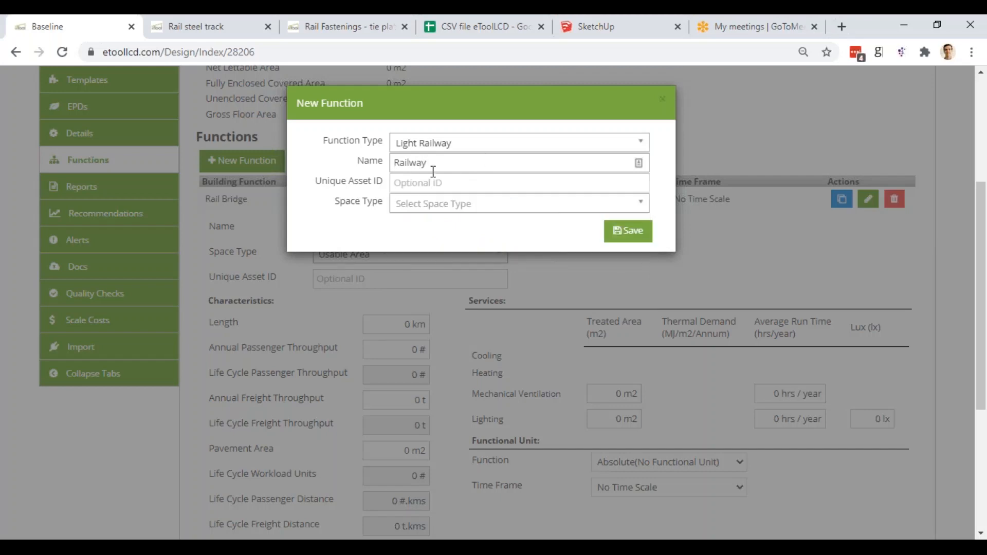
{"action": "left_click", "coordinate": [434, 208]}
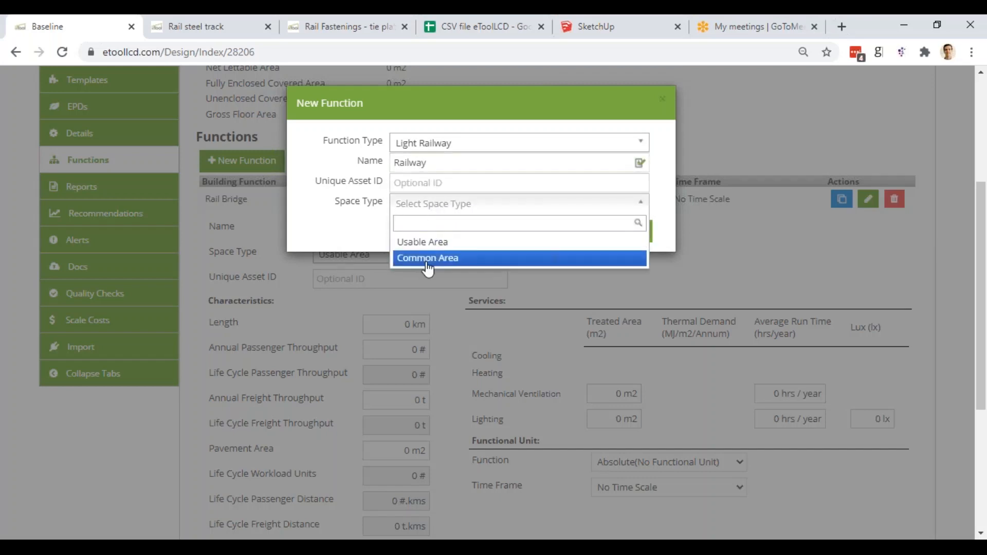
{"action": "left_click", "coordinate": [430, 242]}
{"action": "left_click", "coordinate": [637, 232]}
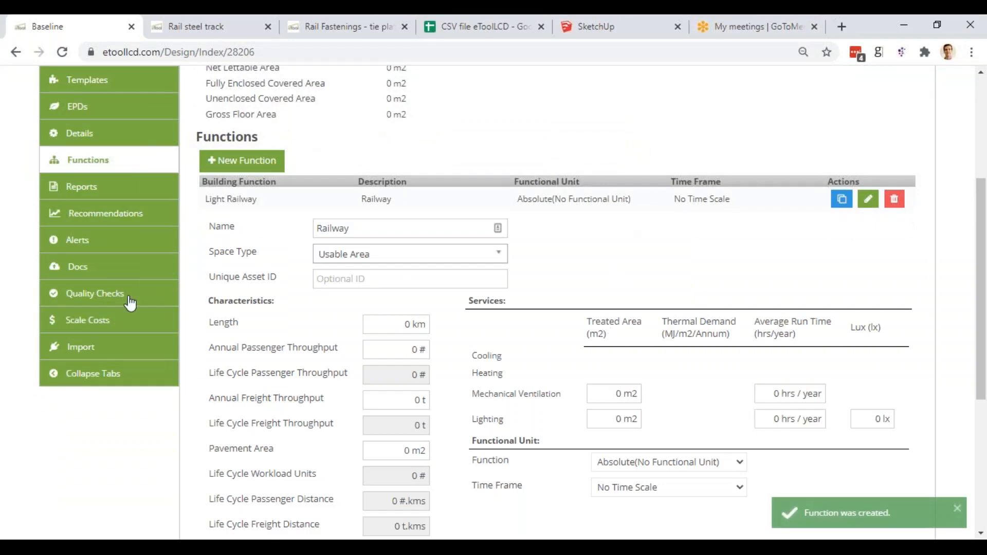
Review the Baseline design's details, checking the predicted service life under the service life calculations.
{"action": "scroll", "coordinate": [441, 201], "scroll_direction": "up", "scroll_amount": 3}
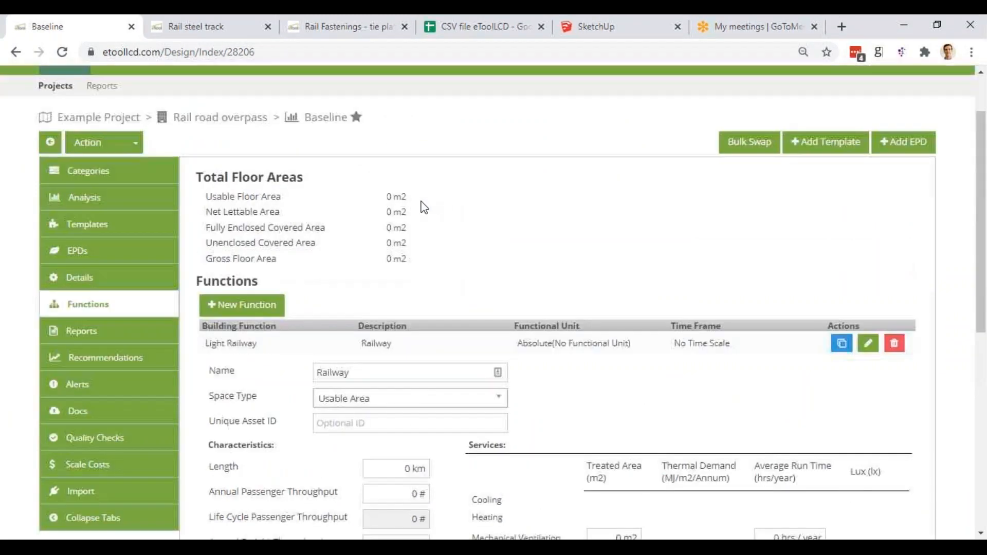
{"action": "left_click", "coordinate": [76, 280]}
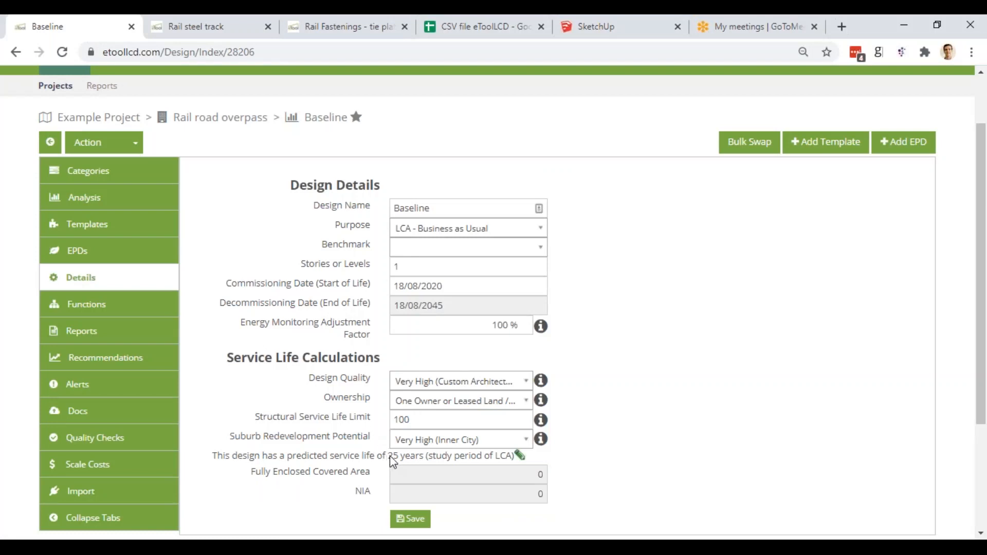
{"action": "left_click_drag", "start_coordinate": [389, 455], "coordinate": [400, 457]}
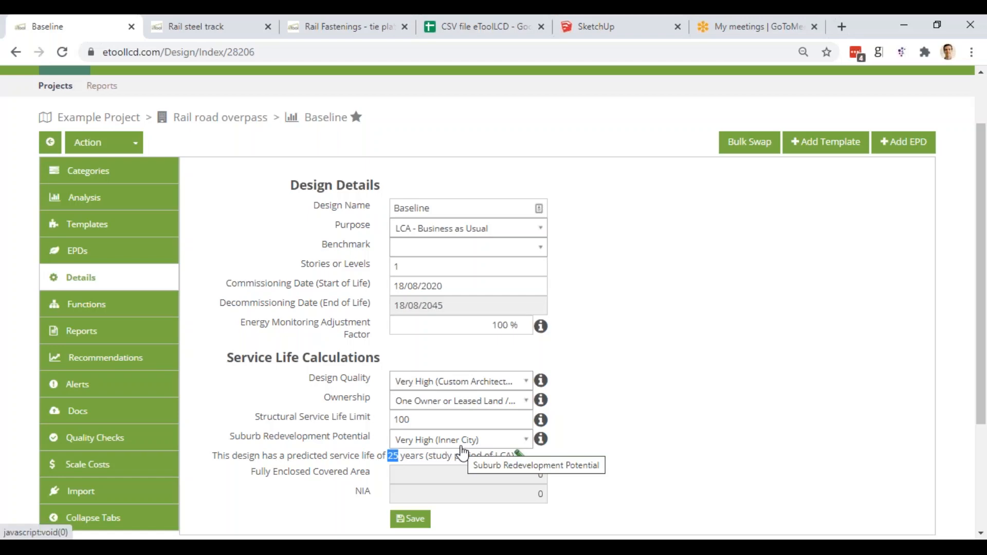
{"action": "scroll", "coordinate": [320, 320], "scroll_direction": "up", "scroll_amount": 2}
{"action": "scroll", "coordinate": [320, 321], "scroll_direction": "down", "scroll_amount": 5}
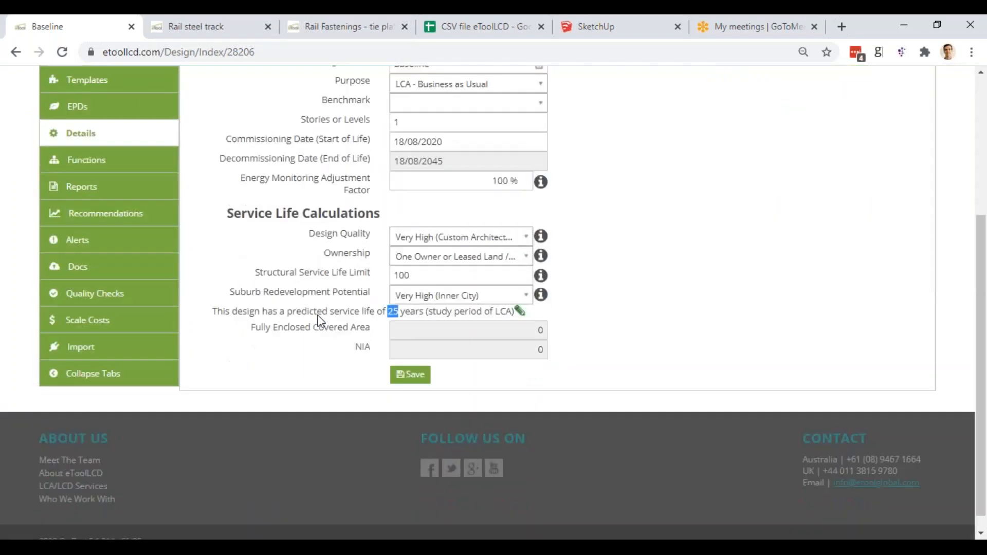
{"action": "scroll", "coordinate": [319, 321], "scroll_direction": "up", "scroll_amount": 4}
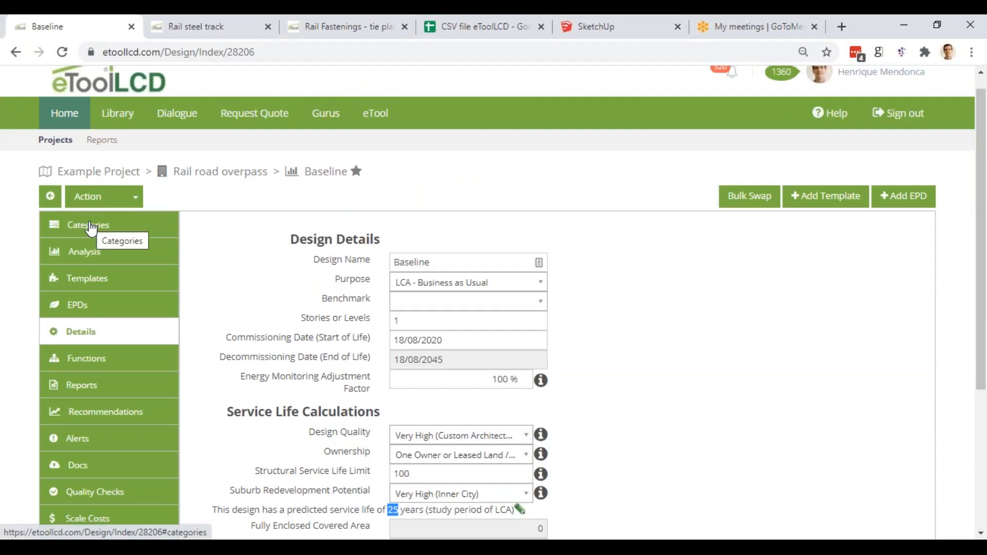
Orbit the overpass model in SketchUp, then switch to the Excel take-off sheet and select its entity, quantity, volume, total and unit columns.
{"action": "left_click", "coordinate": [619, 32]}
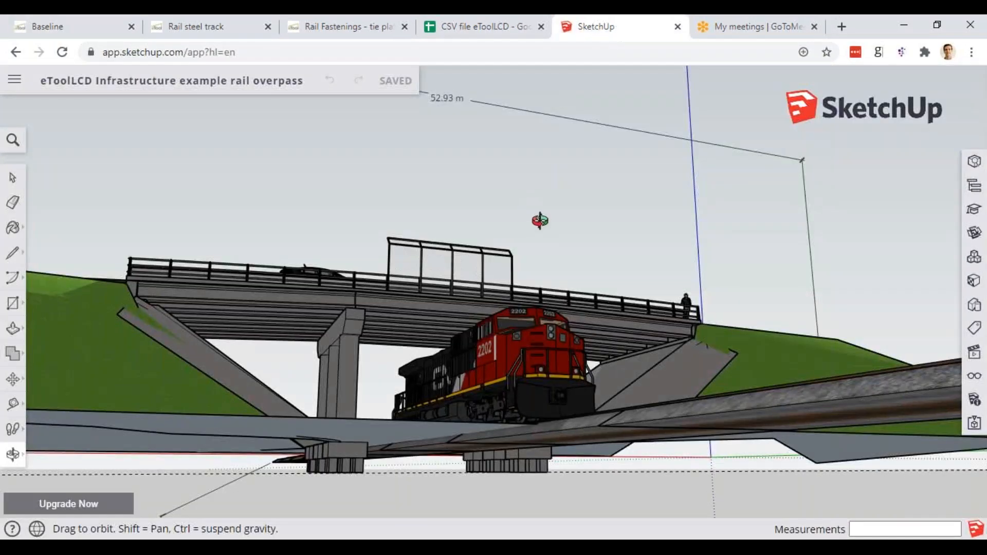
{"action": "left_click_drag", "start_coordinate": [540, 221], "coordinate": [319, 262]}
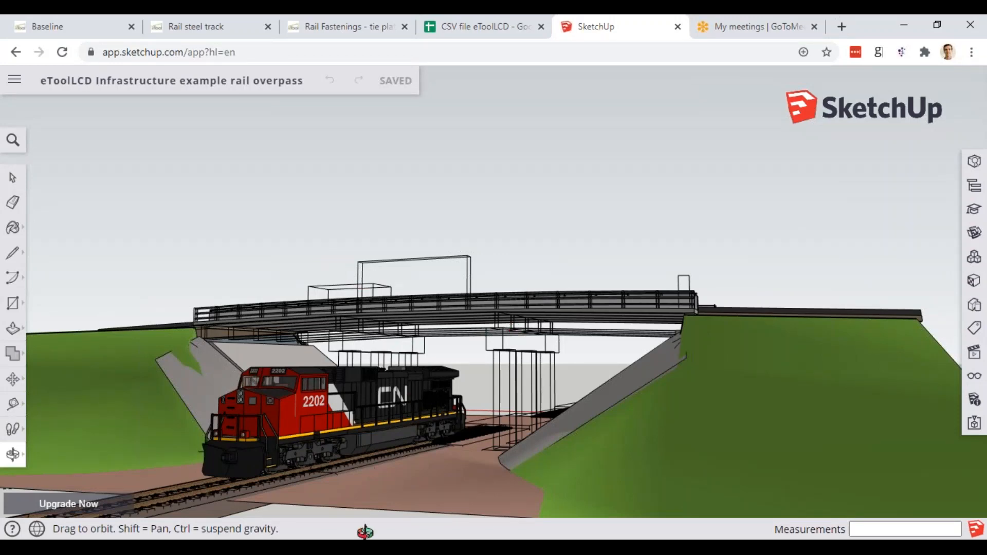
{"action": "mouse_move", "coordinate": [444, 538]}
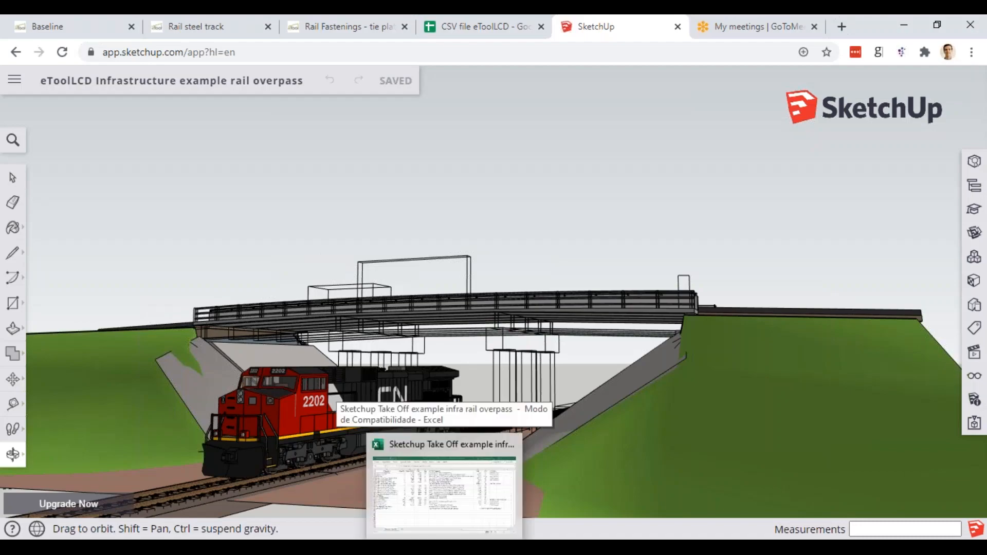
{"action": "left_click", "coordinate": [445, 473]}
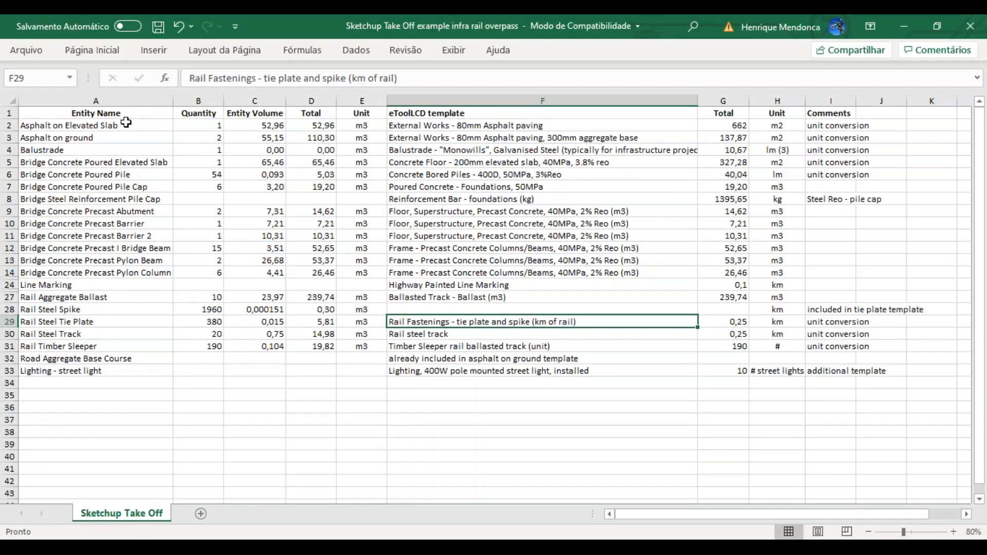
{"action": "left_click_drag", "start_coordinate": [118, 112], "coordinate": [359, 365]}
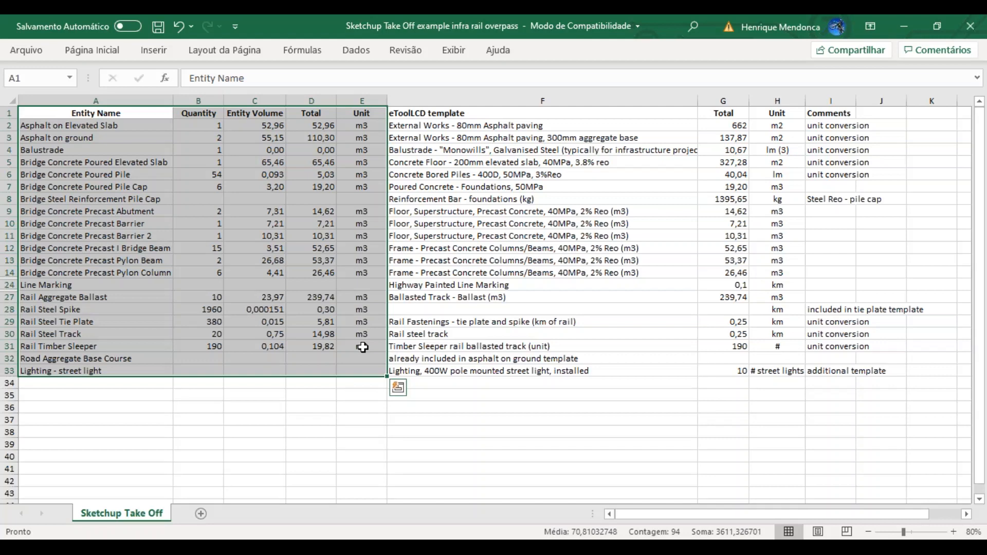
Examine the eToolLCD template, source total, unit and conversion formula for Asphalt on Elevated Slab in the take-off sheet.
{"action": "left_click", "coordinate": [409, 122]}
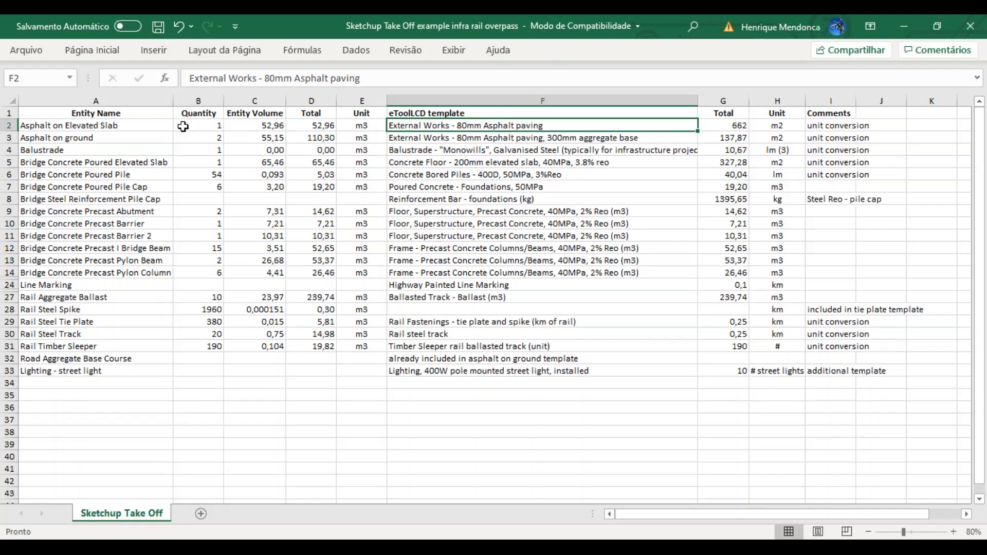
{"action": "left_click", "coordinate": [322, 124]}
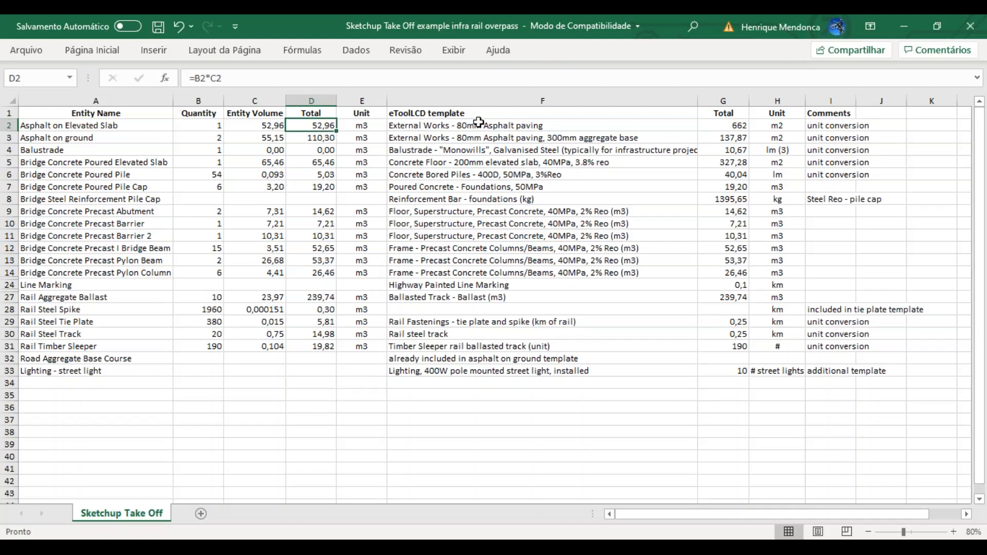
{"action": "left_click", "coordinate": [777, 127]}
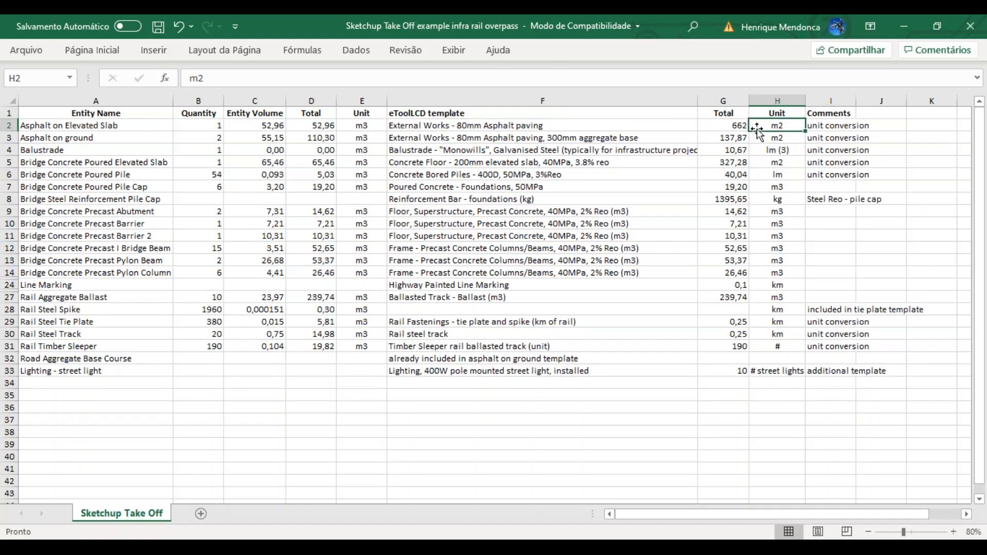
{"action": "left_click", "coordinate": [726, 126]}
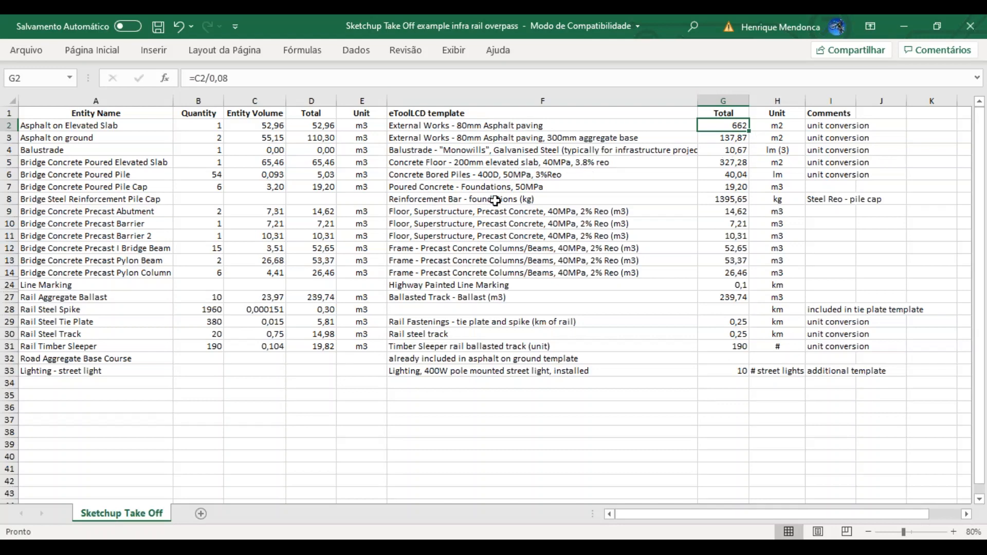
{"action": "key", "text": "Left"}
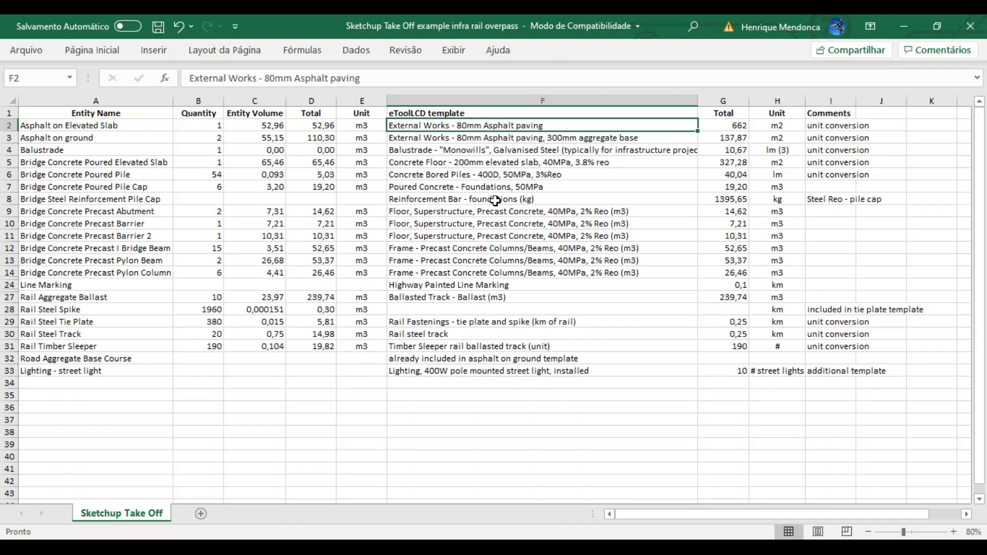
Compare the Asphalt on ground and Road Aggregate Base Course rows, checking their template assignments and the asphalt's unit.
{"action": "key", "text": "Down"}
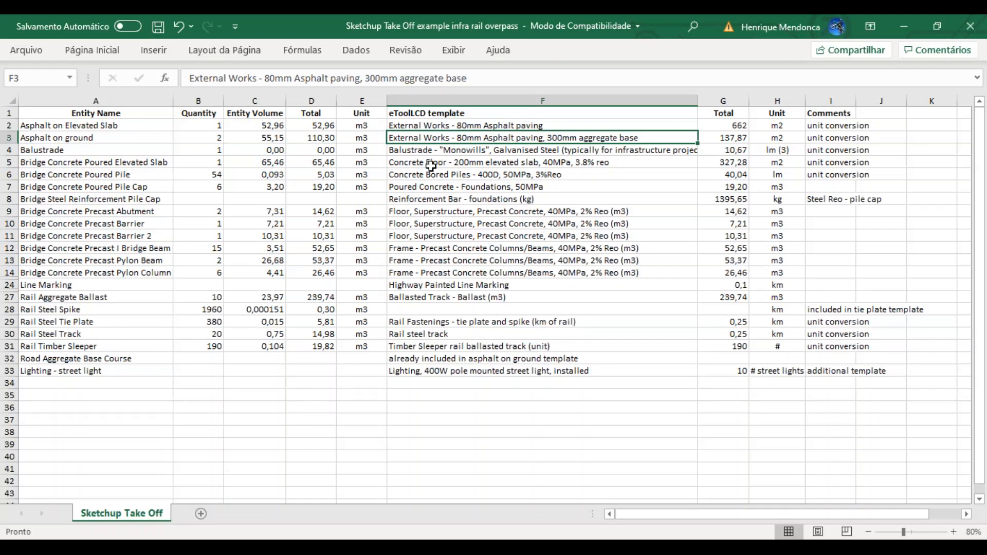
{"action": "left_click", "coordinate": [71, 138]}
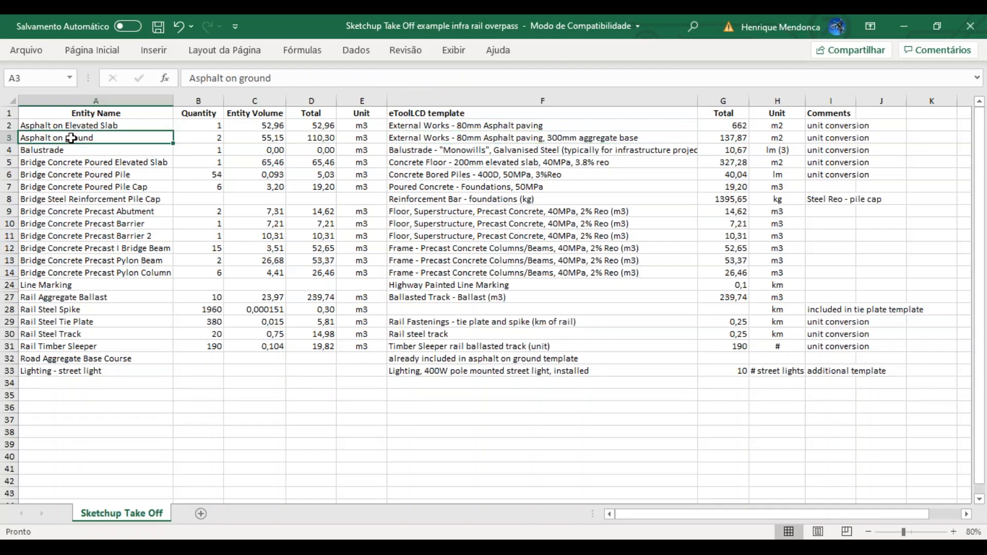
{"action": "left_click", "coordinate": [77, 359]}
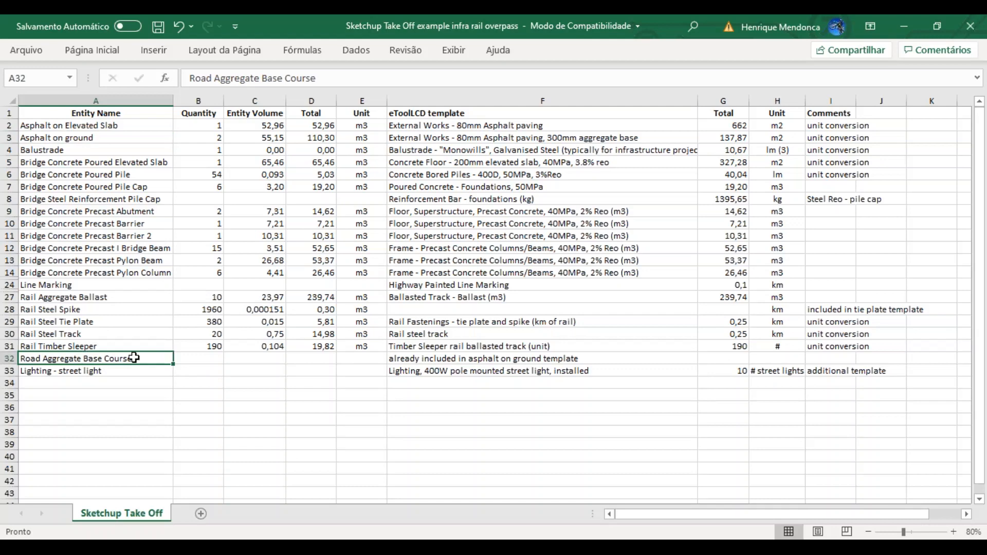
{"action": "left_click", "coordinate": [409, 360]}
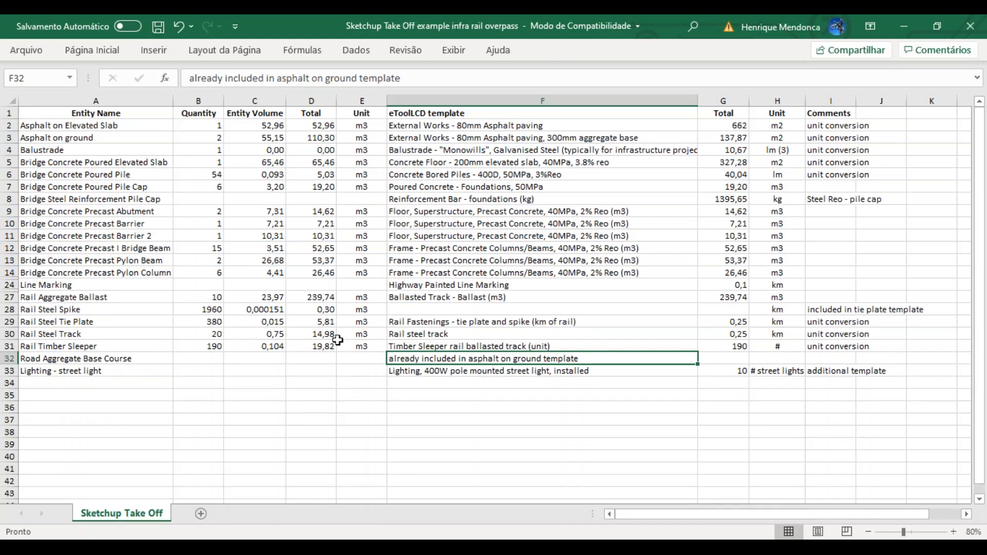
{"action": "left_click", "coordinate": [118, 360]}
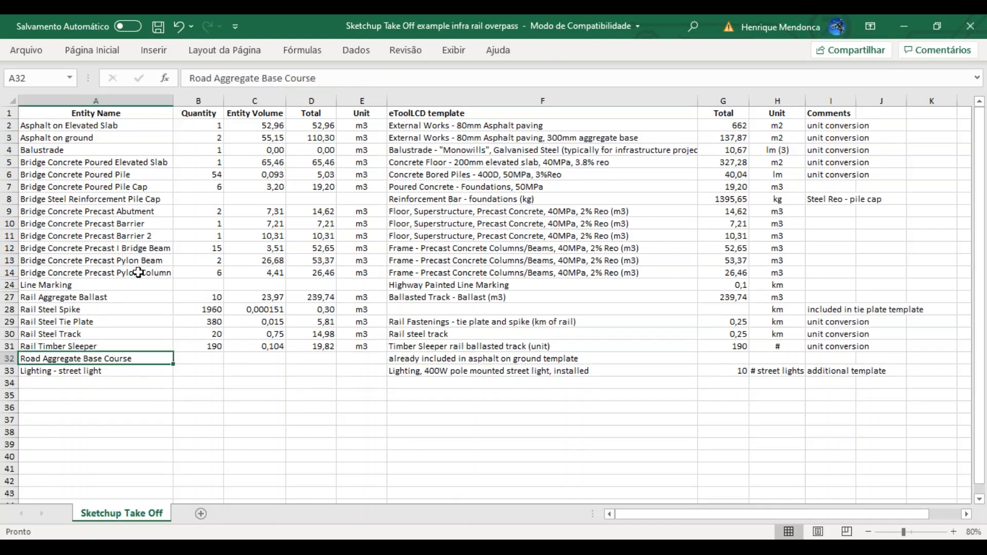
{"action": "left_click", "coordinate": [143, 138]}
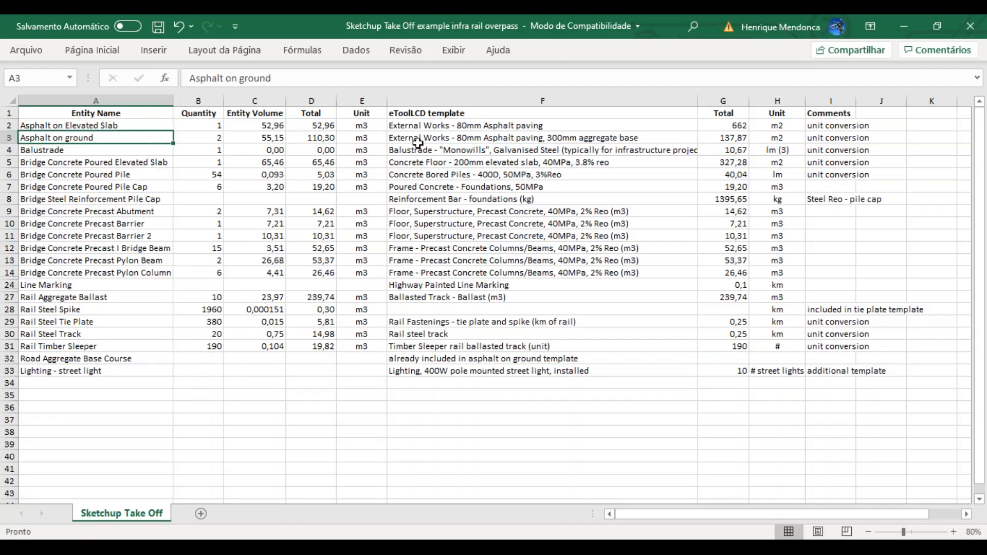
{"action": "left_click", "coordinate": [456, 137]}
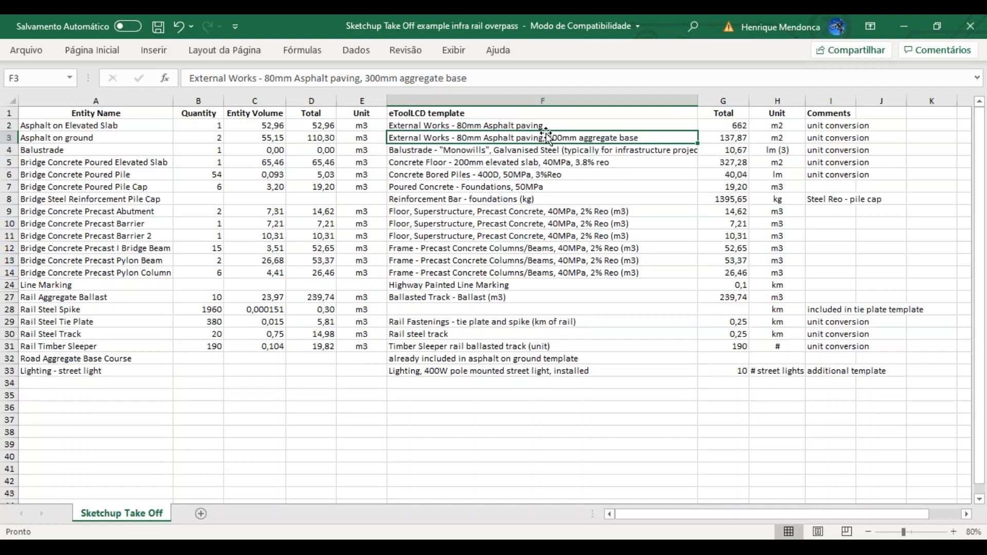
{"action": "left_click", "coordinate": [776, 140]}
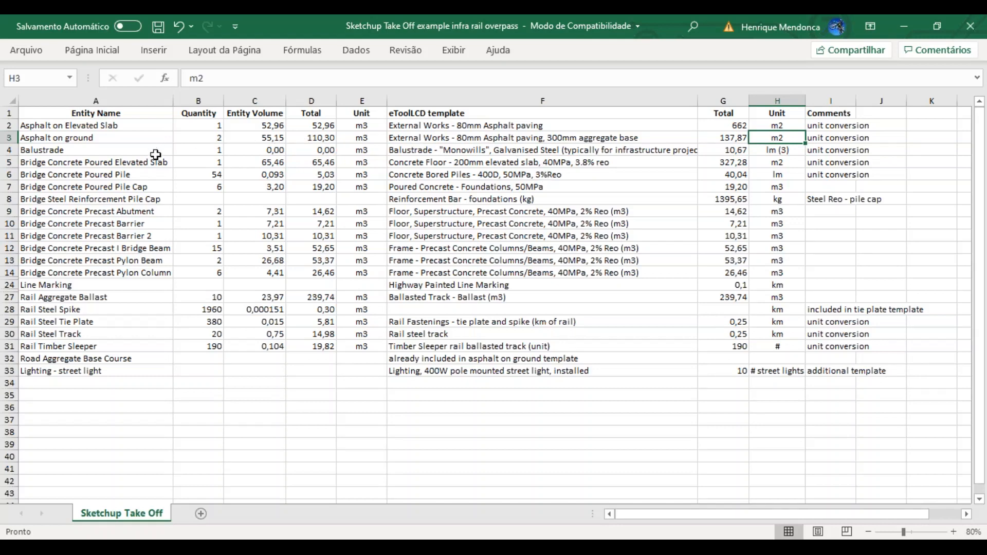
Check the Balustrade row's template unit and conversion formula, and select the source units in E2:E31 for comparison.
{"action": "left_click", "coordinate": [112, 150]}
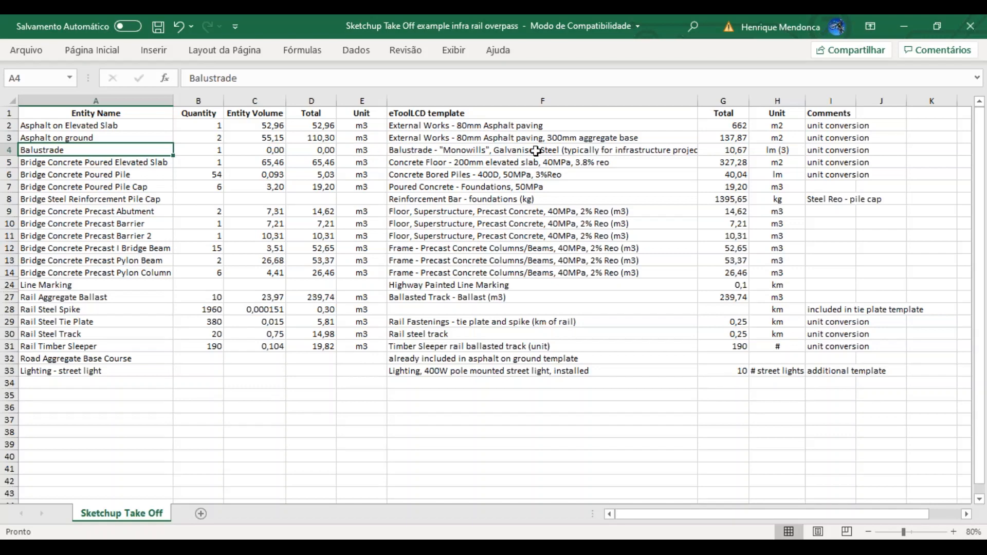
{"action": "left_click", "coordinate": [764, 149]}
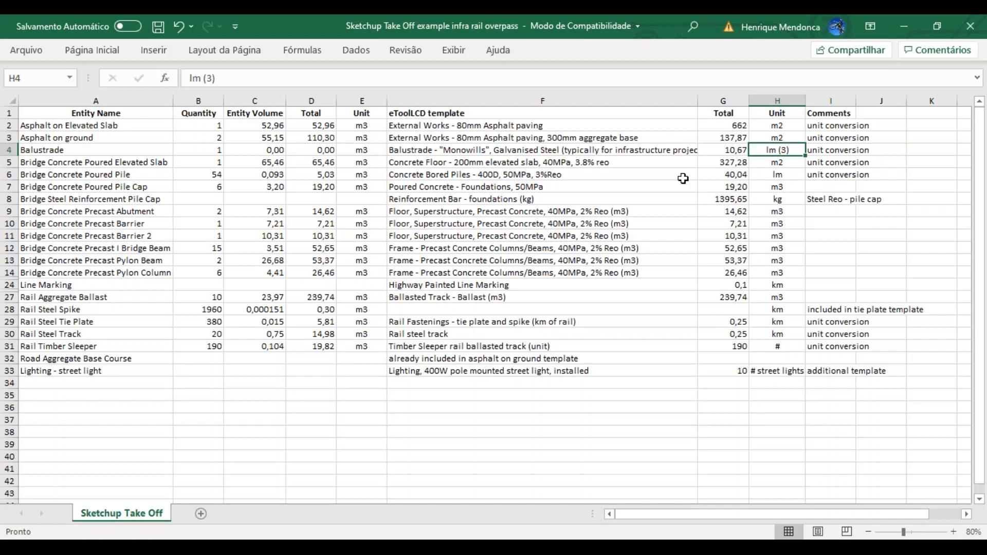
{"action": "left_click", "coordinate": [727, 154]}
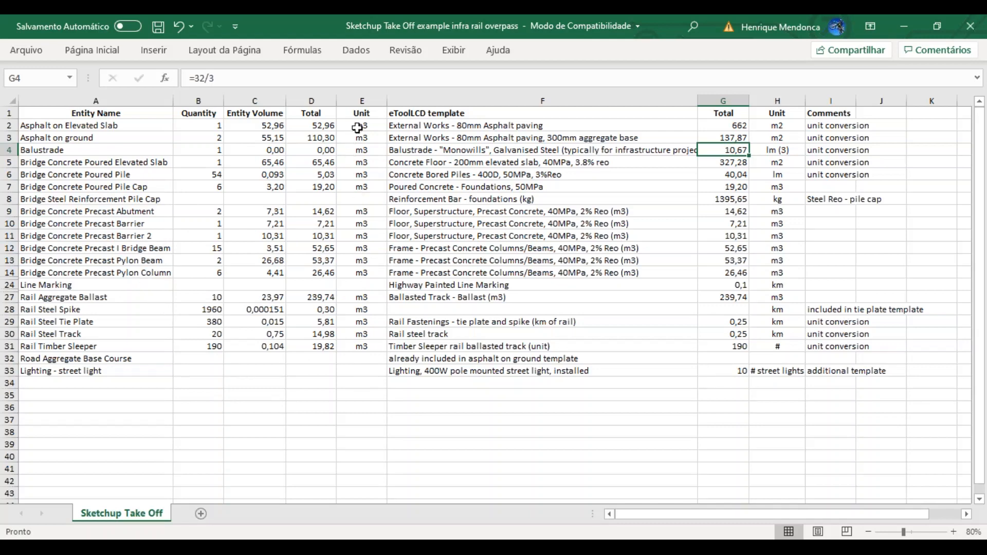
{"action": "left_click_drag", "start_coordinate": [357, 128], "coordinate": [361, 346]}
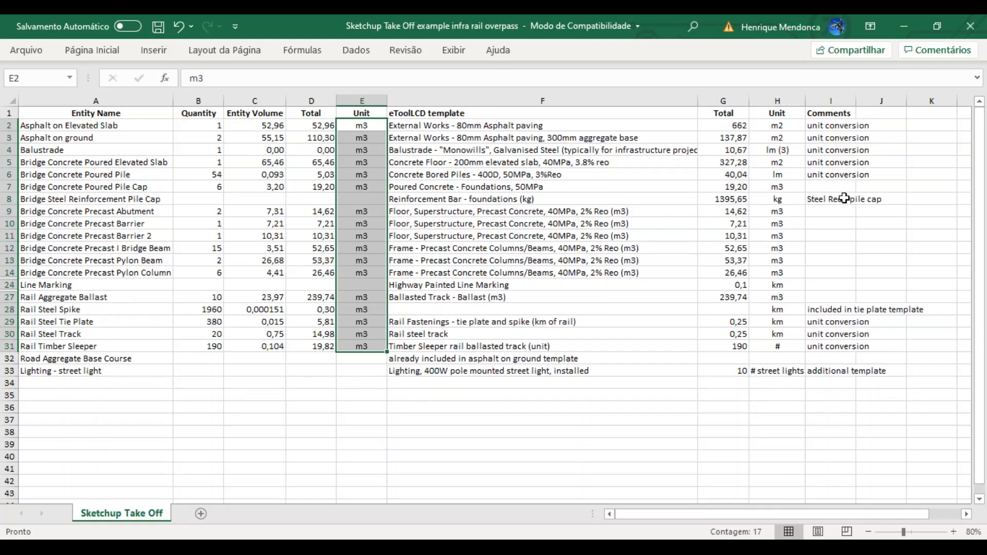
Examine the template and source total formula for Bridge Concrete Poured Elevated Slab.
{"action": "left_click", "coordinate": [443, 165]}
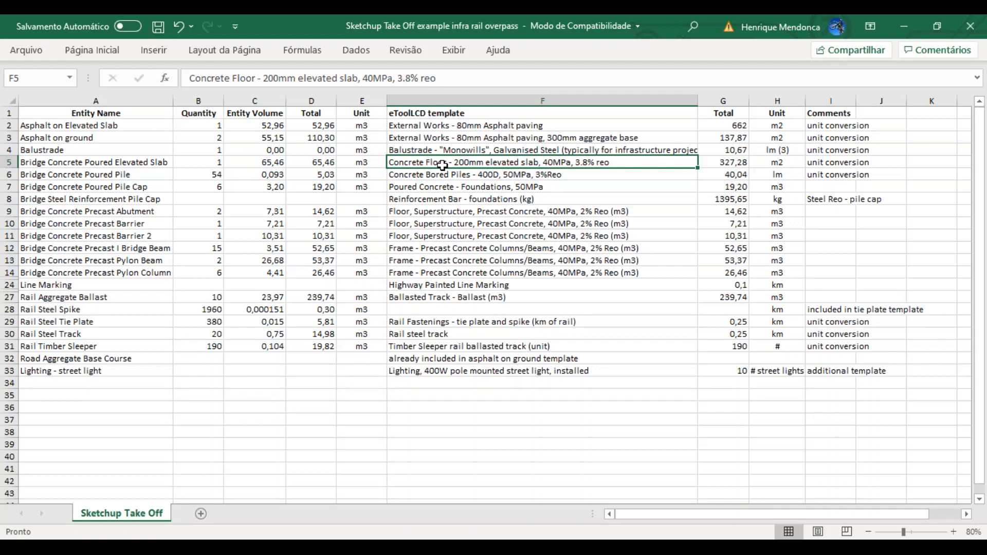
{"action": "left_click", "coordinate": [100, 166]}
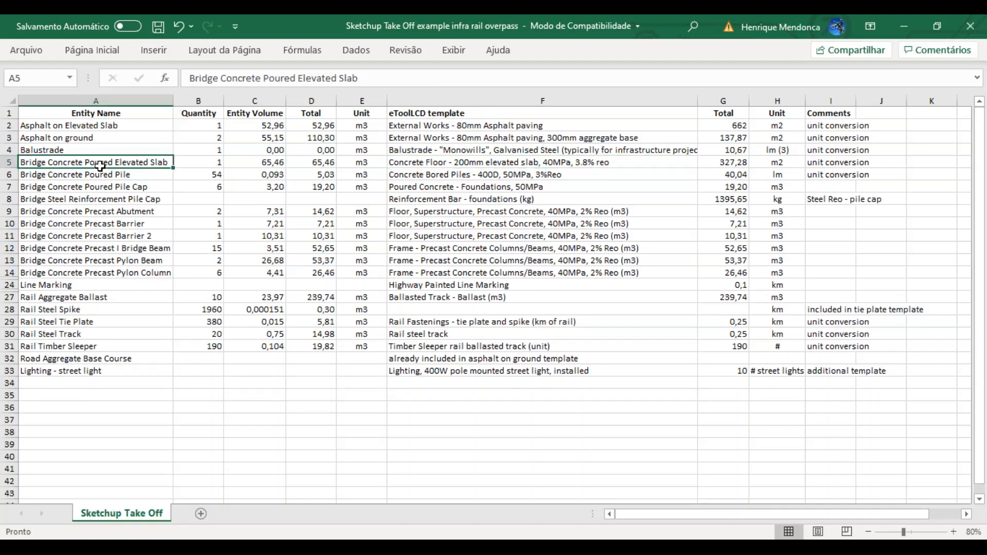
{"action": "left_click", "coordinate": [307, 161]}
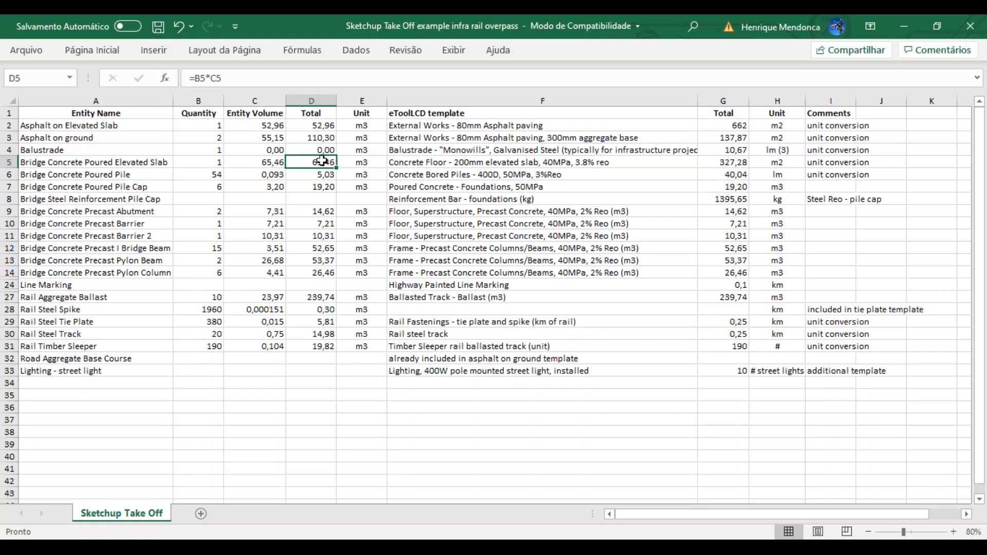
{"action": "left_click", "coordinate": [476, 163]}
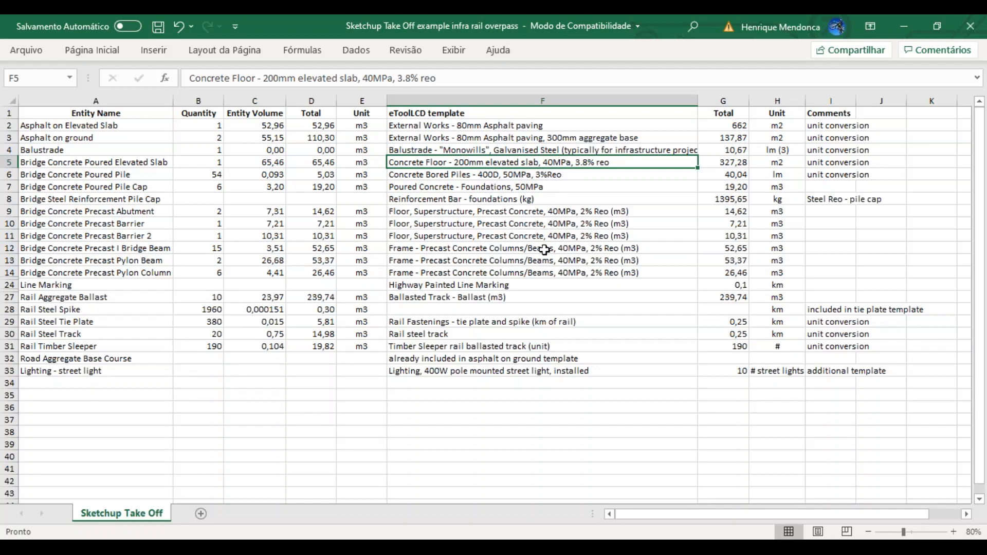
Check the templates and total formulas for the poured pile cap concrete and its steel reinforcement.
{"action": "left_click", "coordinate": [425, 188]}
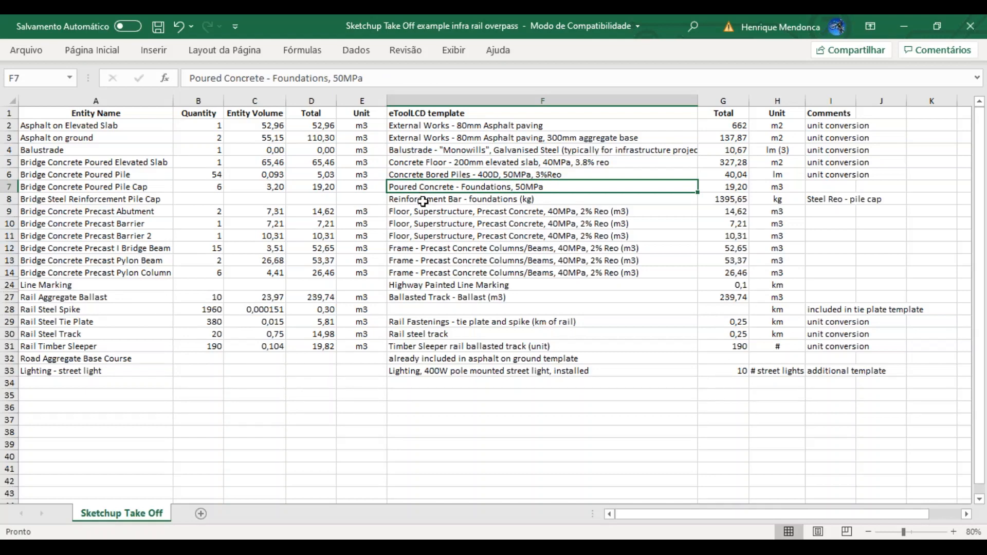
{"action": "left_click", "coordinate": [422, 202]}
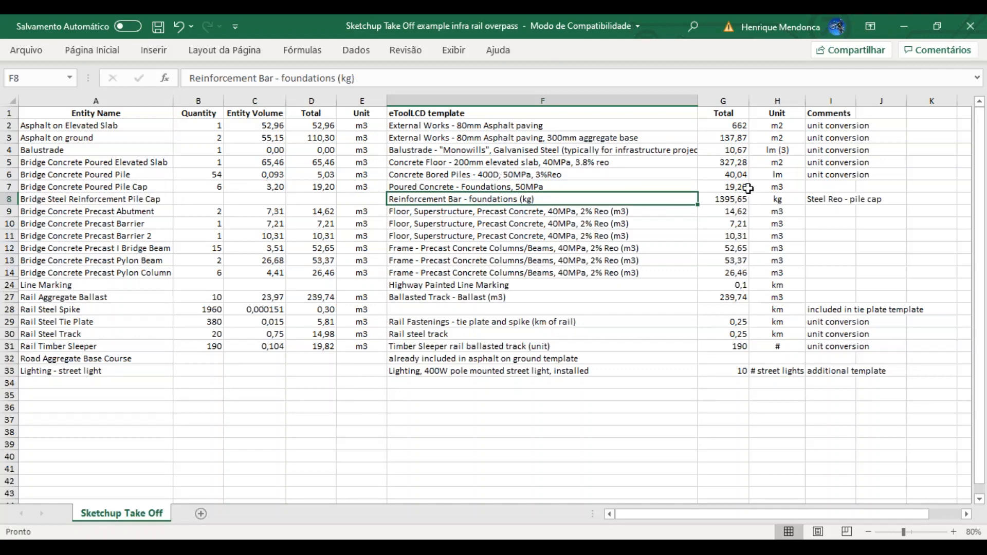
{"action": "left_click", "coordinate": [739, 186]}
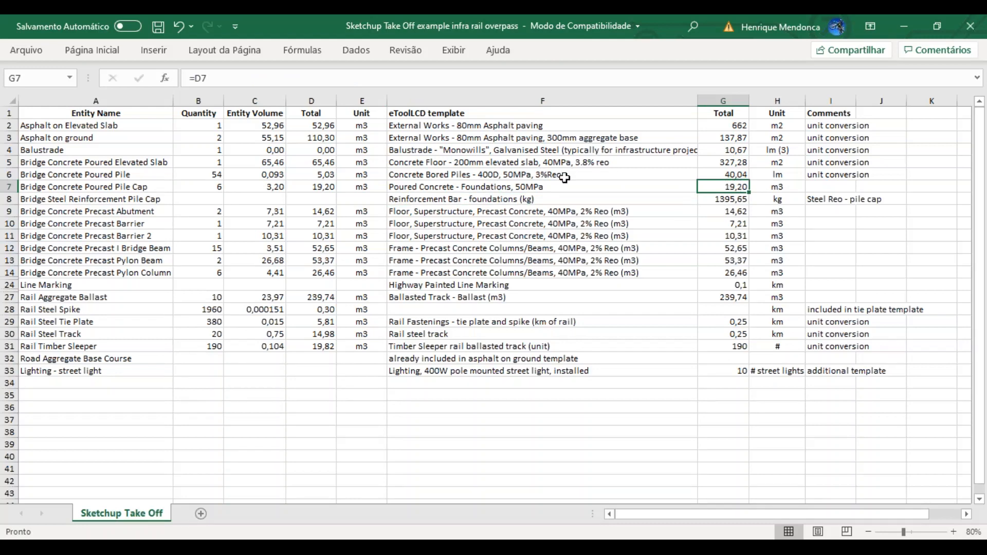
{"action": "left_click", "coordinate": [720, 201]}
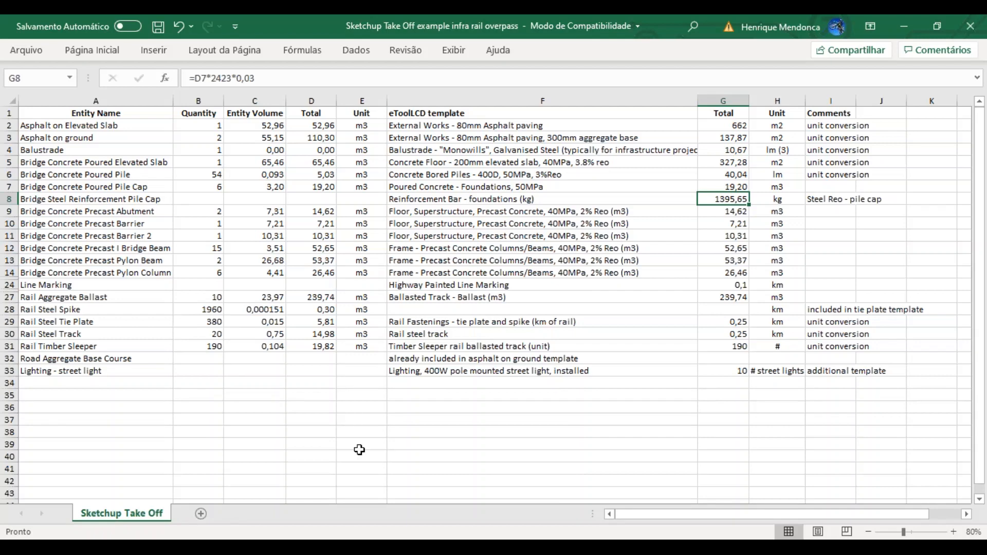
Switch to the "CSV file eToolLCD" sheet in Google Sheets and review its entity names, totals and units through the last row.
{"action": "left_click", "coordinate": [419, 546]}
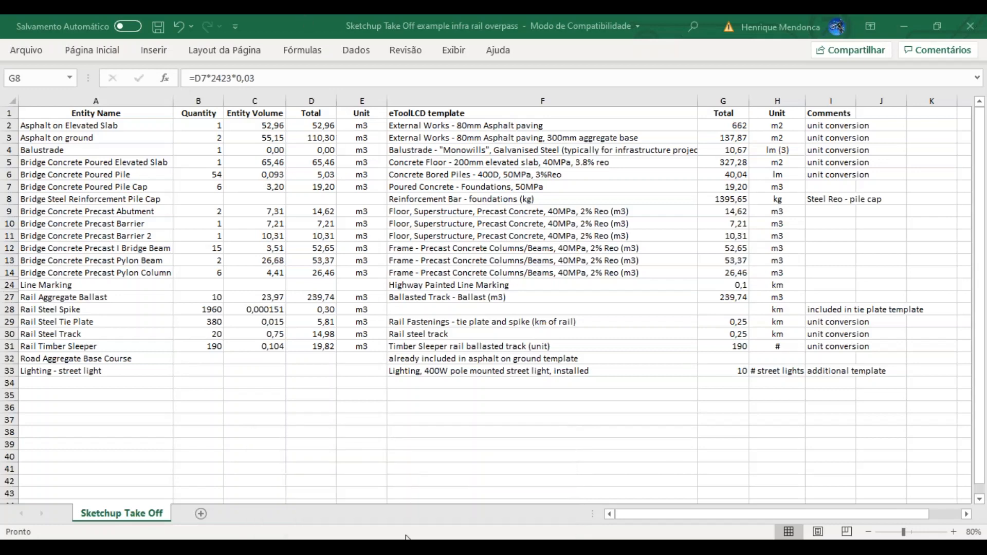
{"action": "left_click", "coordinate": [409, 546]}
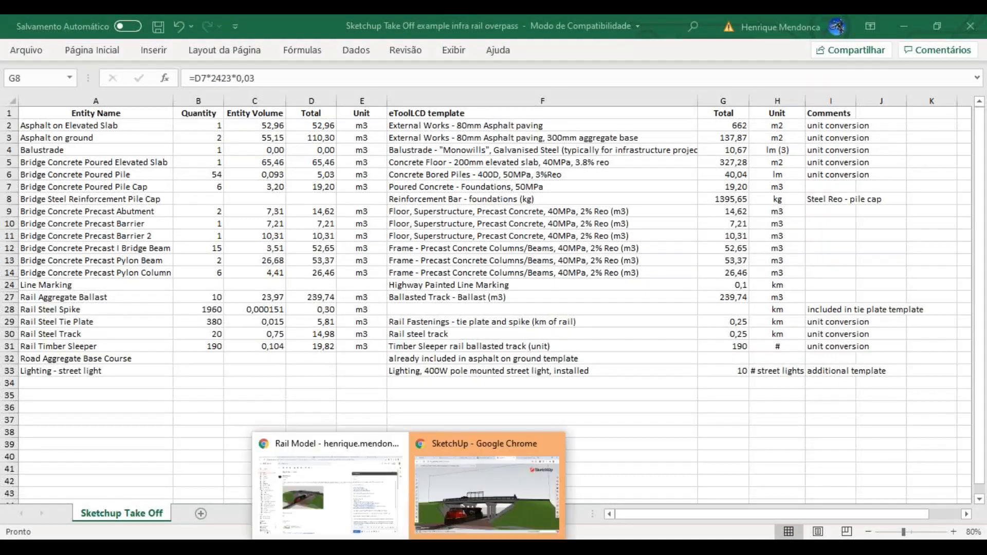
{"action": "left_click", "coordinate": [486, 494]}
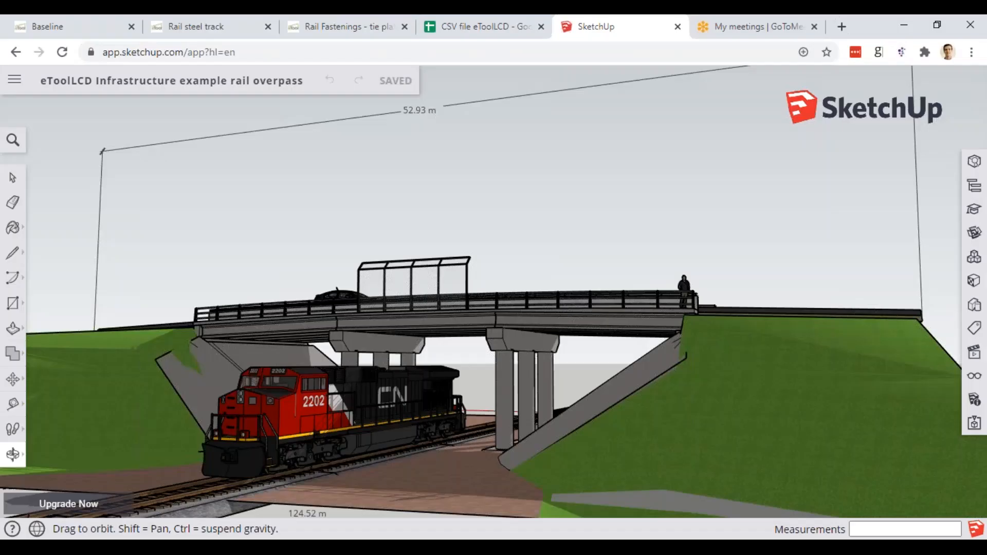
{"action": "left_click", "coordinate": [460, 29]}
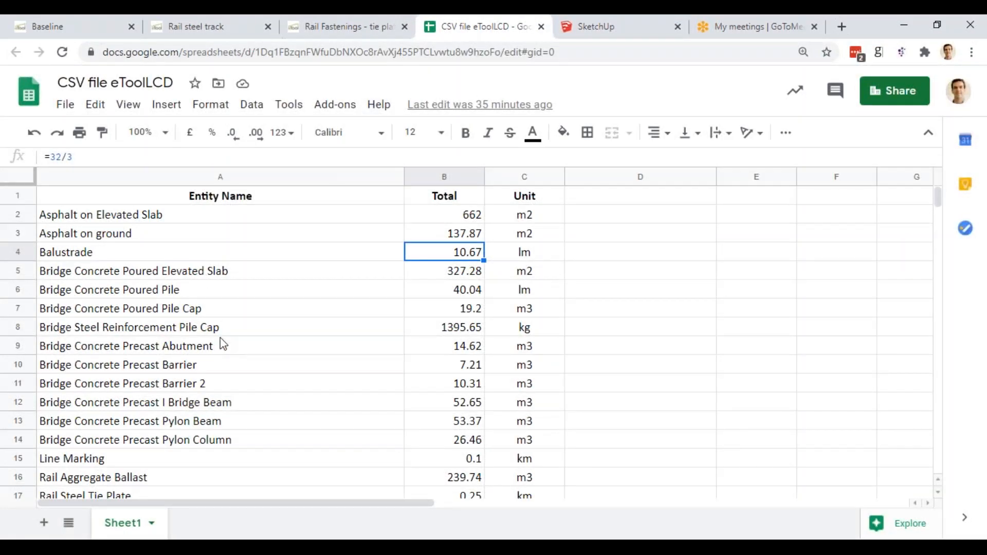
{"action": "scroll", "coordinate": [223, 343], "scroll_direction": "down", "scroll_amount": 1}
{"action": "scroll", "coordinate": [223, 343], "scroll_direction": "up", "scroll_amount": 1}
{"action": "scroll", "coordinate": [223, 343], "scroll_direction": "down", "scroll_amount": 2}
{"action": "scroll", "coordinate": [223, 344], "scroll_direction": "up", "scroll_amount": 2}
{"action": "scroll", "coordinate": [538, 410], "scroll_direction": "down", "scroll_amount": 2}
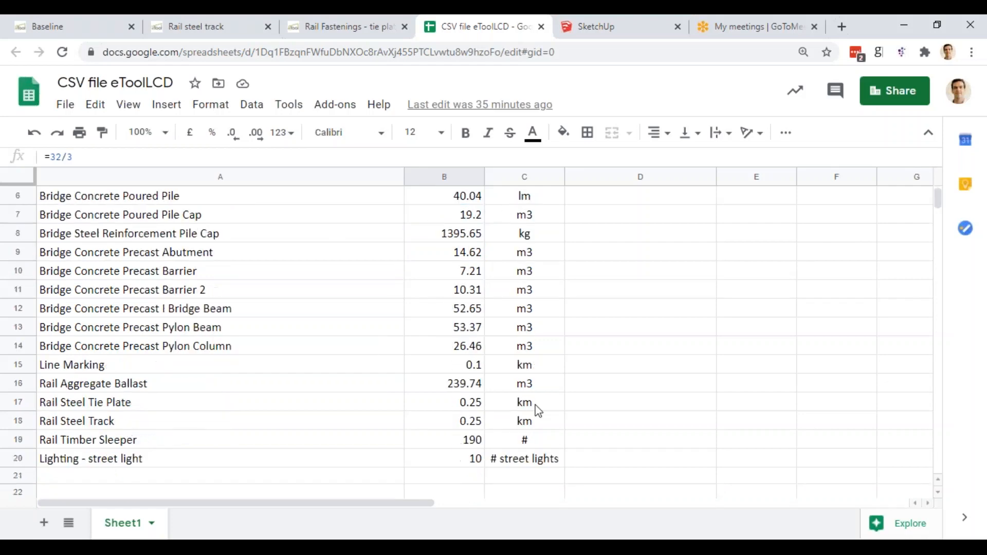
Download the current sheet of "CSV file eToolLCD" as comma-separated values (.csv).
{"action": "scroll", "coordinate": [539, 411], "scroll_direction": "up", "scroll_amount": 2}
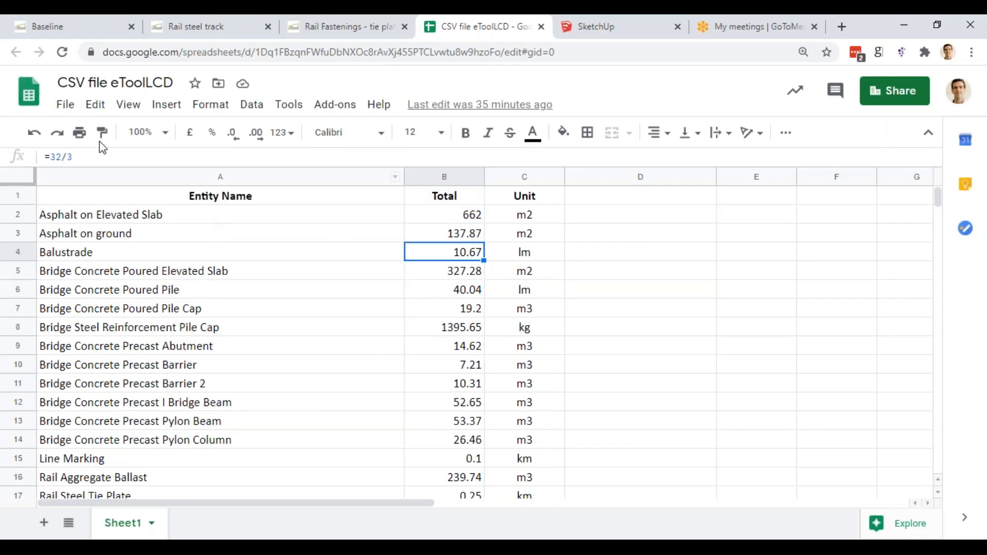
{"action": "left_click", "coordinate": [66, 104]}
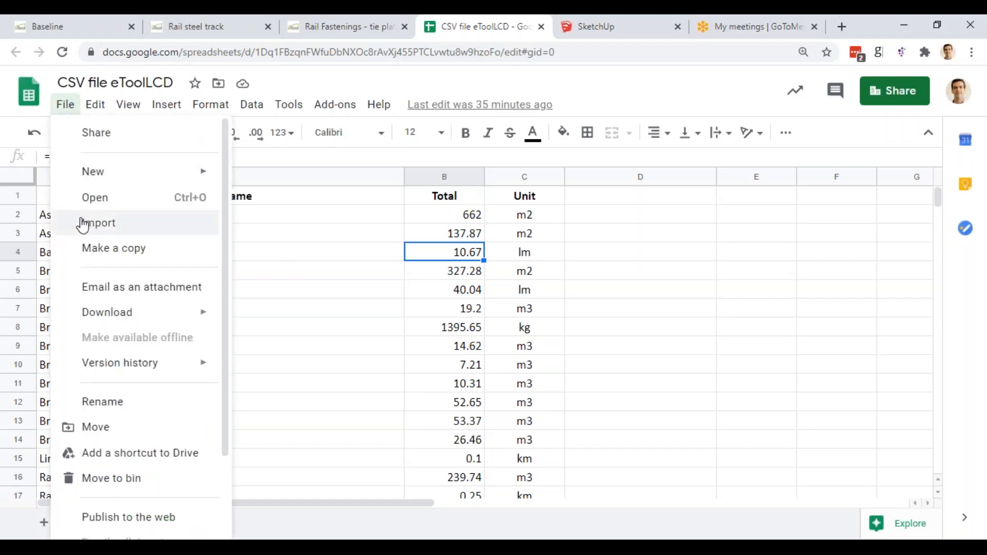
{"action": "mouse_move", "coordinate": [159, 315]}
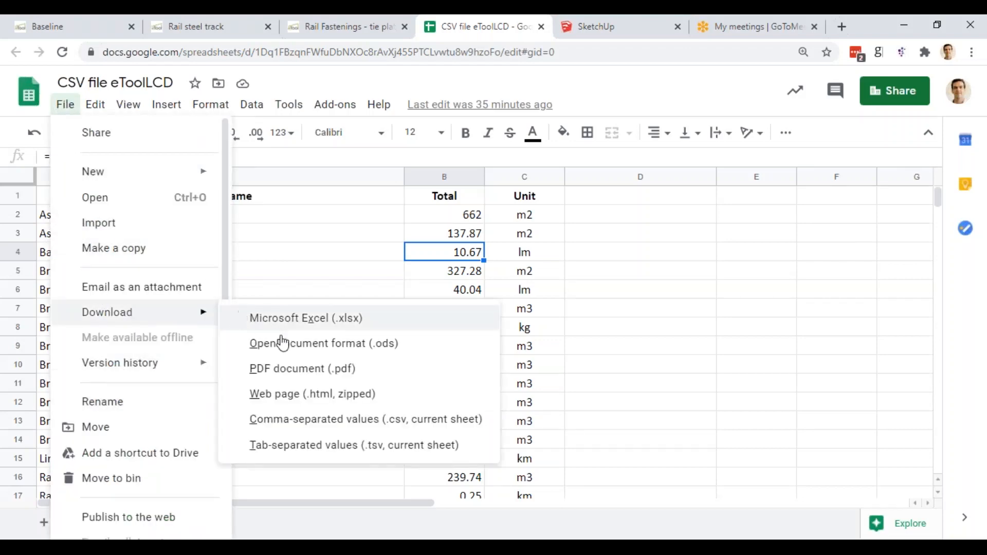
{"action": "left_click", "coordinate": [310, 426]}
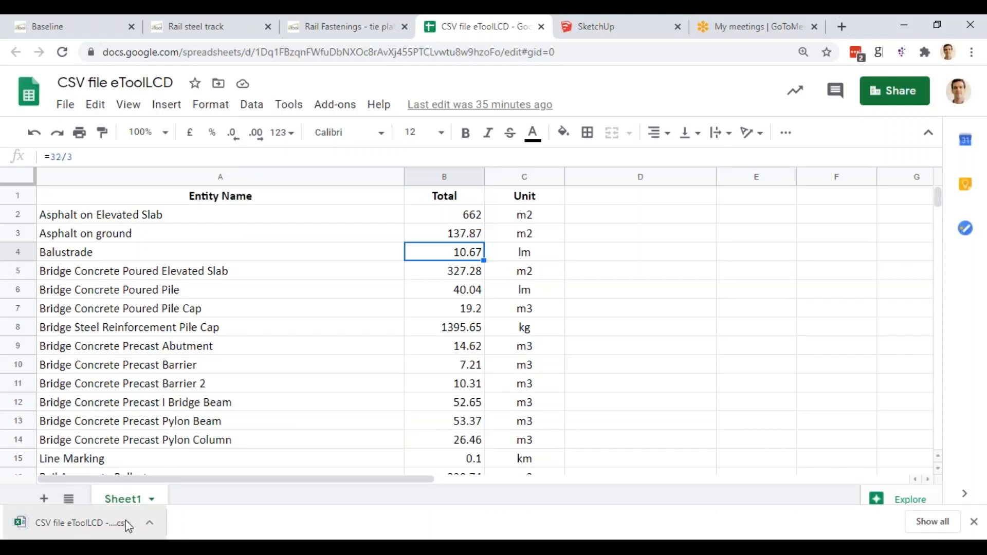
Switch to the Baseline design in eToolLCD and check its impact categories and templates for existing content.
{"action": "left_click", "coordinate": [406, 546]}
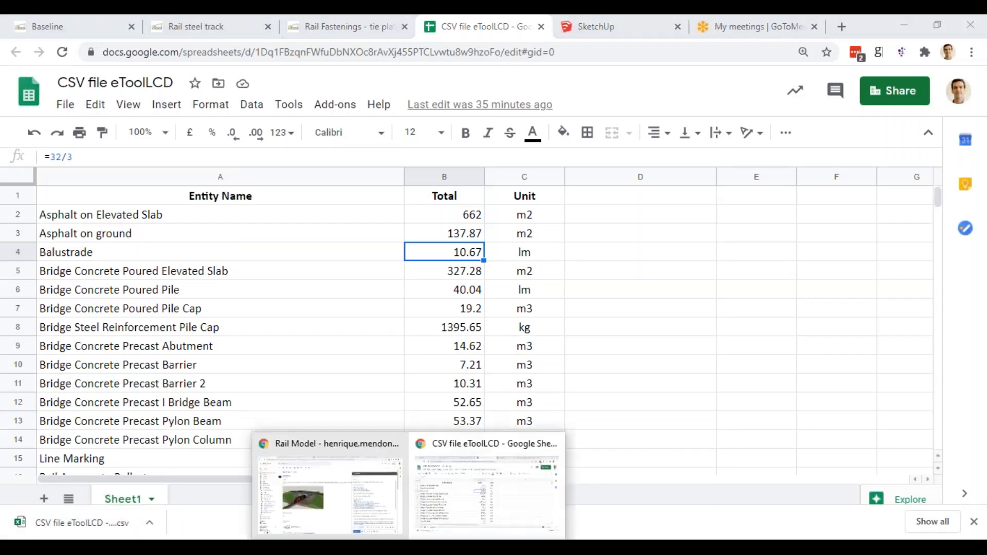
{"action": "left_click", "coordinate": [357, 494]}
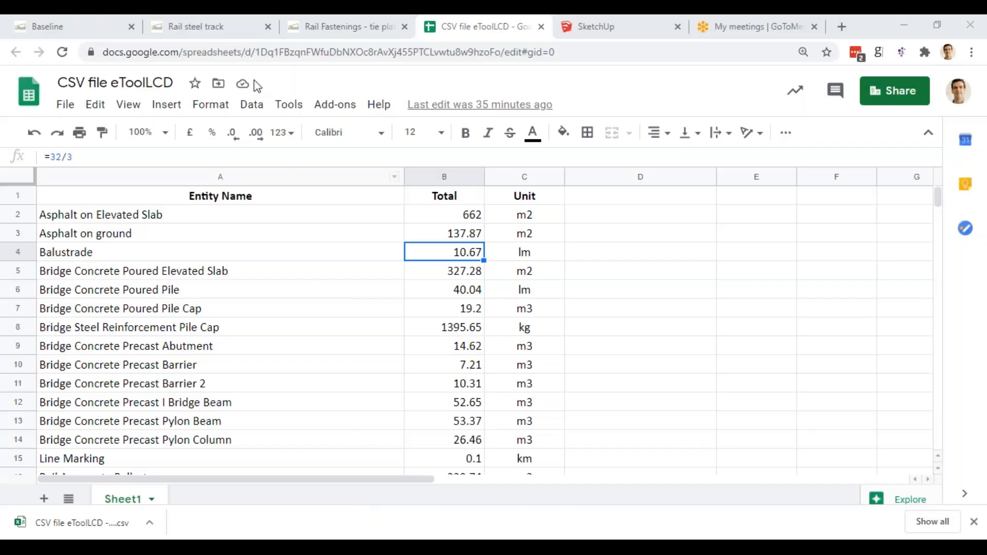
{"action": "left_click", "coordinate": [89, 28]}
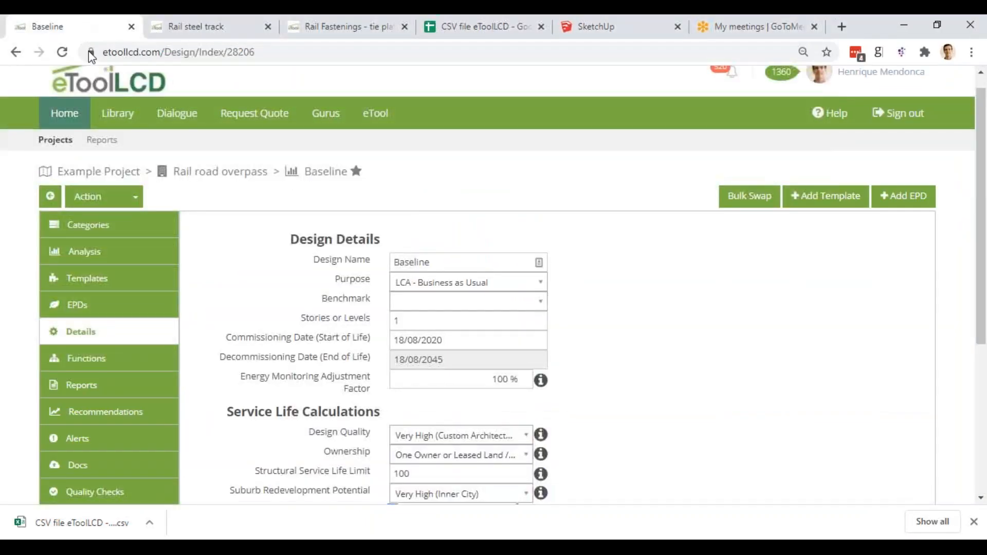
{"action": "left_click", "coordinate": [102, 226]}
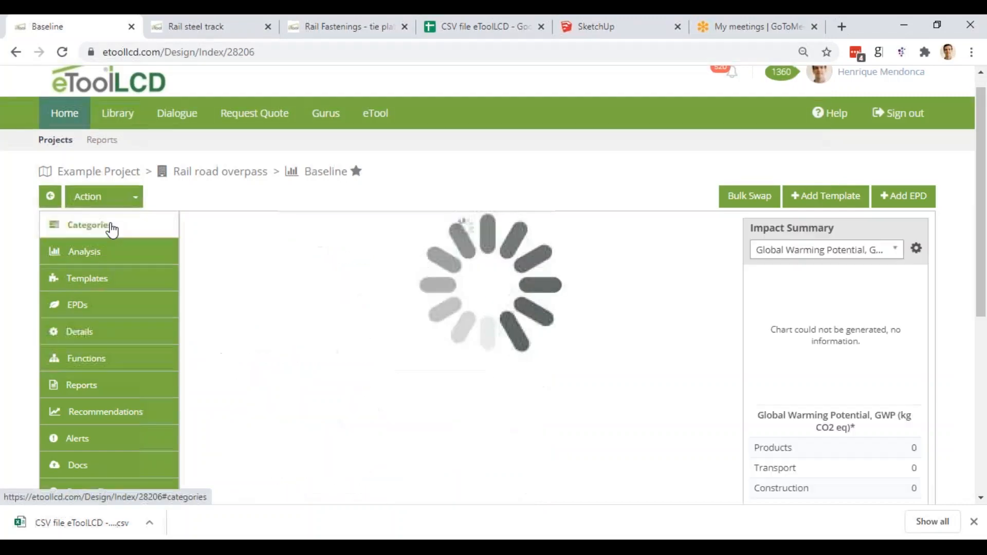
{"action": "scroll", "coordinate": [440, 287], "scroll_direction": "down", "scroll_amount": 5}
{"action": "scroll", "coordinate": [440, 287], "scroll_direction": "up", "scroll_amount": 5}
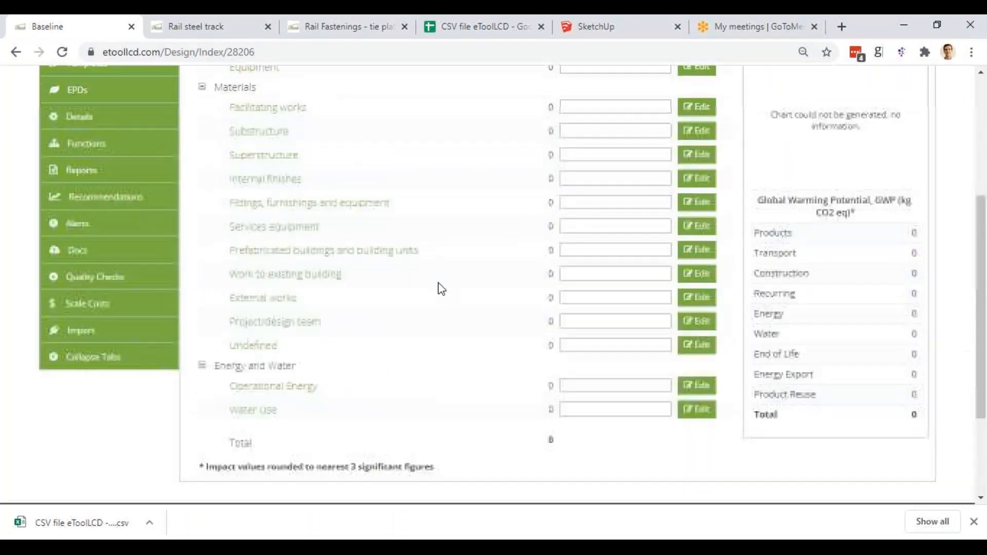
{"action": "left_click", "coordinate": [97, 281]}
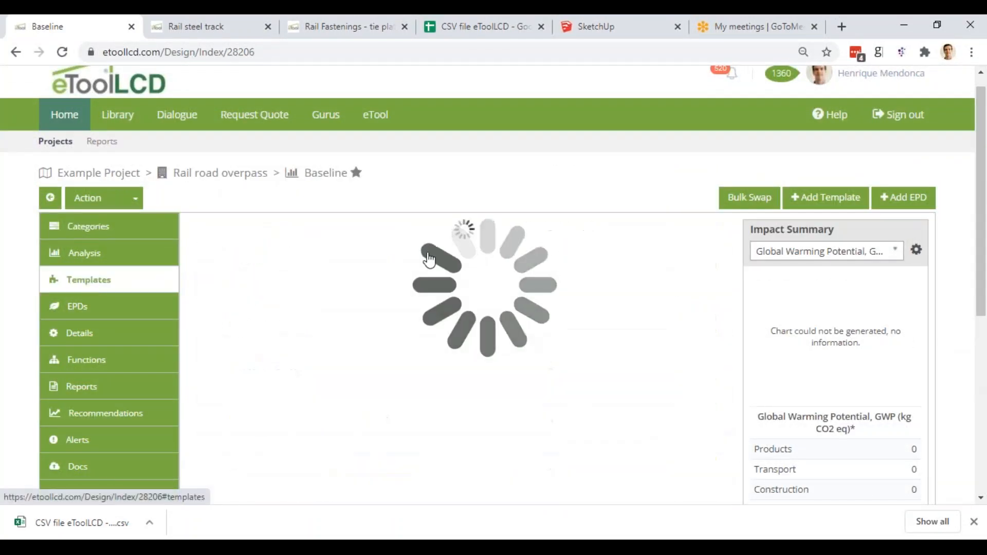
{"action": "scroll", "coordinate": [585, 252], "scroll_direction": "down", "scroll_amount": 2}
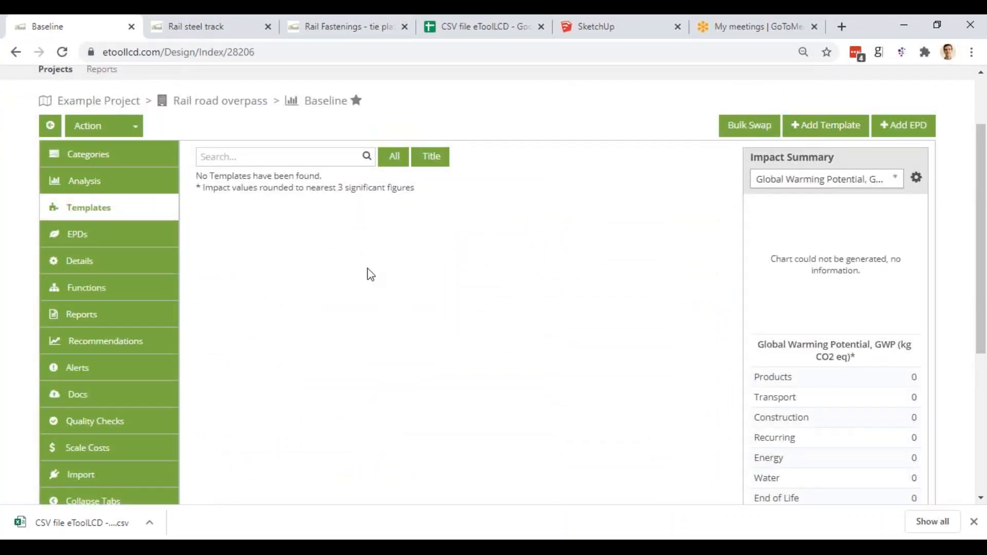
{"action": "scroll", "coordinate": [370, 275], "scroll_direction": "down", "scroll_amount": 2}
{"action": "scroll", "coordinate": [369, 274], "scroll_direction": "down", "scroll_amount": 2}
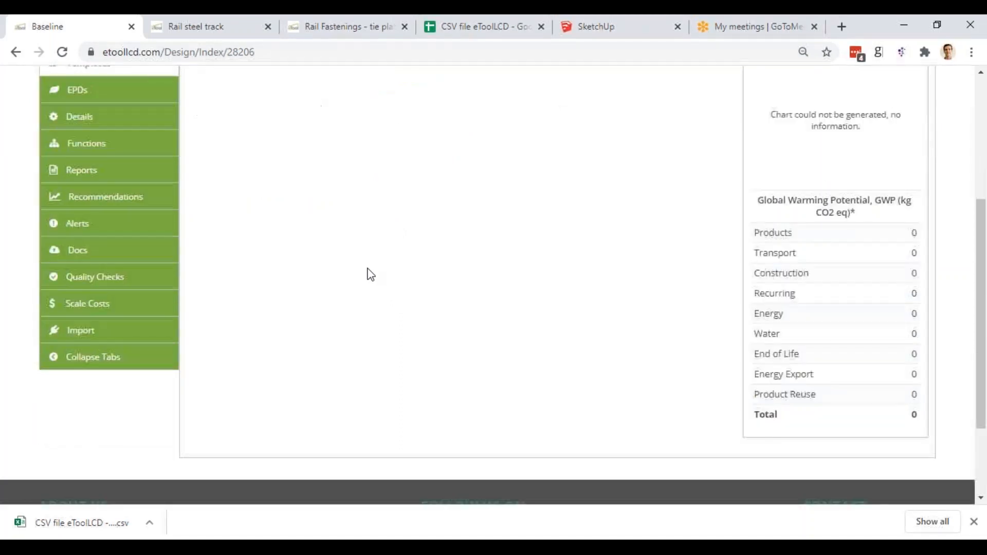
{"action": "scroll", "coordinate": [114, 346], "scroll_direction": "up", "scroll_amount": 2}
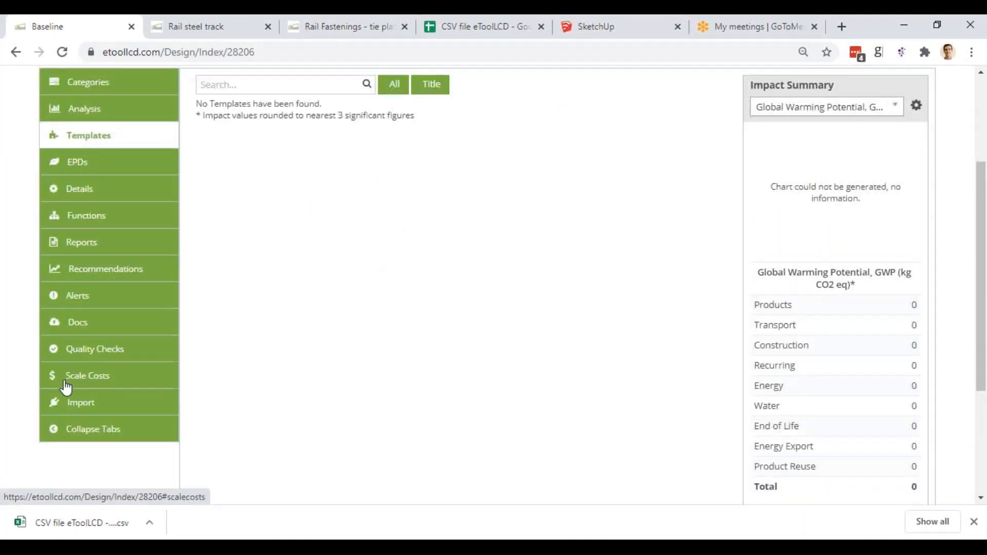
Start a template import for the Baseline design and upload the file "CSV file eToolLCD - Sheet1" from the desktop folder.
{"action": "left_click", "coordinate": [79, 409]}
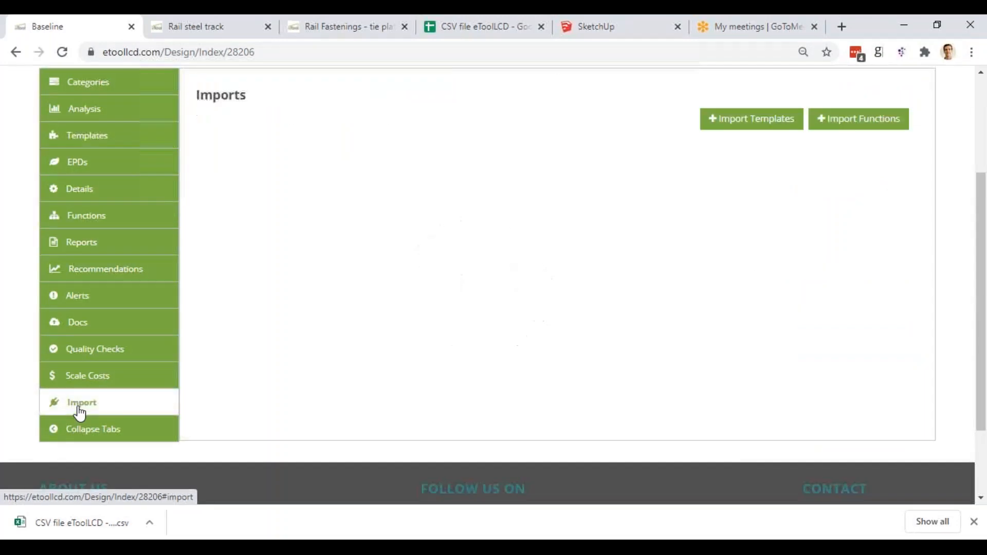
{"action": "scroll", "coordinate": [775, 263], "scroll_direction": "up", "scroll_amount": 2}
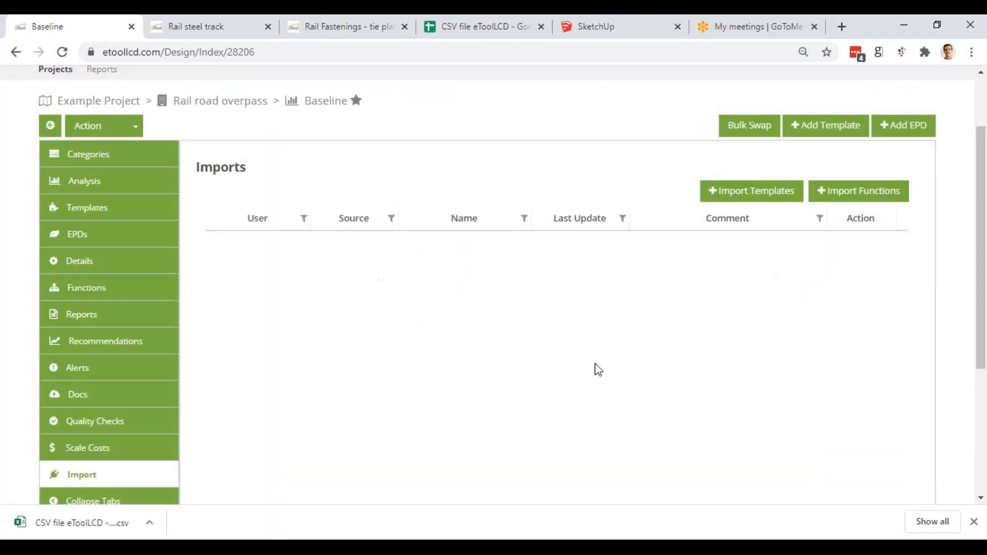
{"action": "left_click", "coordinate": [747, 198]}
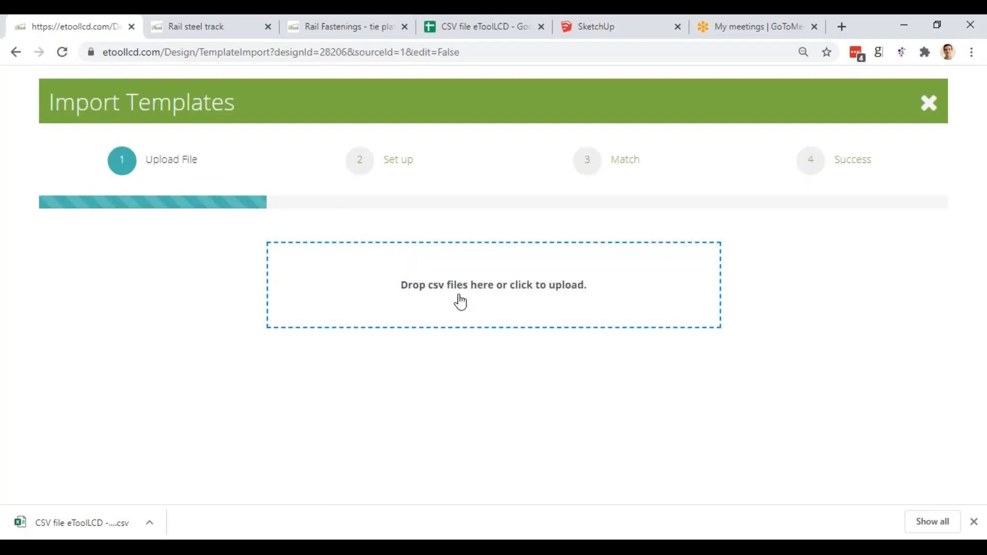
{"action": "left_click", "coordinate": [470, 303]}
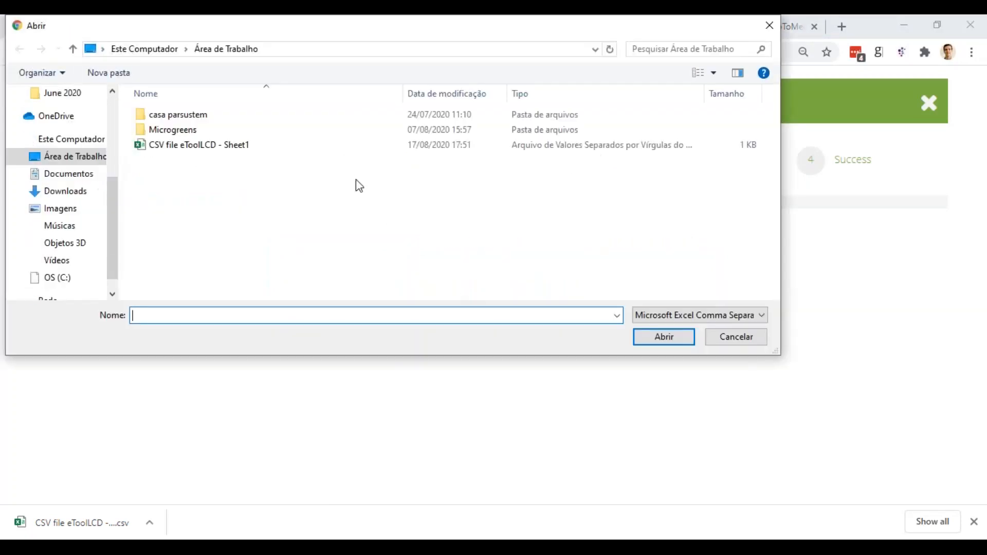
{"action": "left_click", "coordinate": [172, 146]}
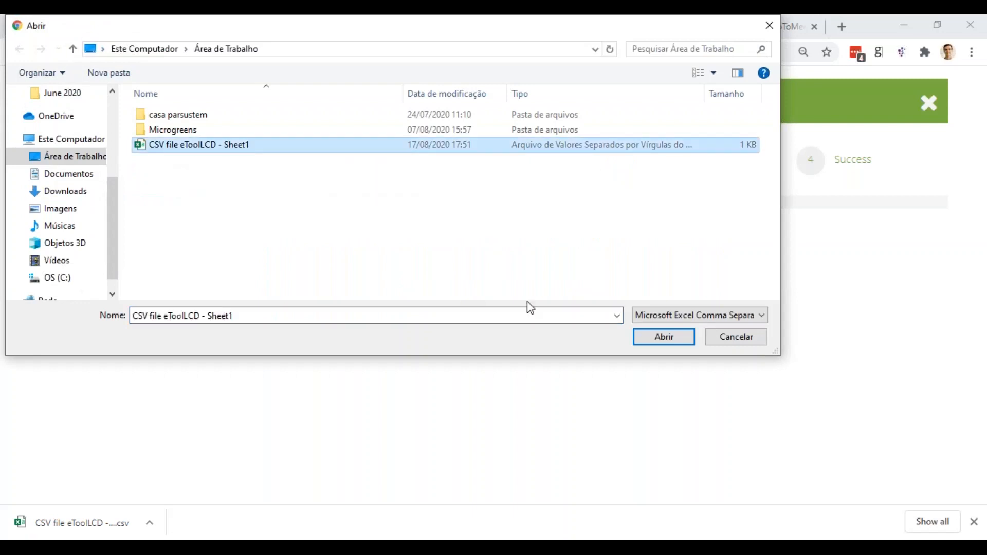
{"action": "left_click", "coordinate": [666, 344]}
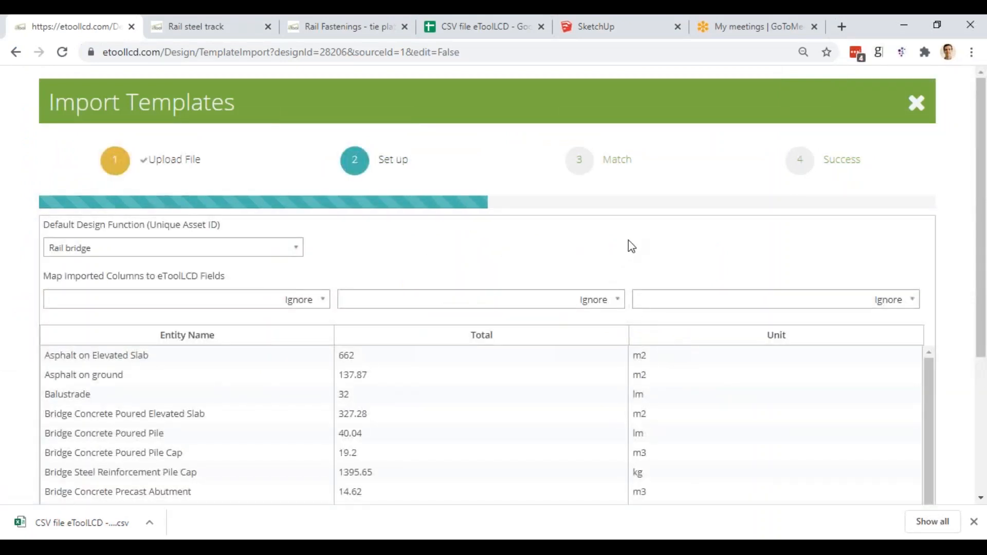
Map the Entity Name column to Template Name, Total to Quantity and Unit to Unit, and proceed to template matching.
{"action": "scroll", "coordinate": [536, 270], "scroll_direction": "down", "scroll_amount": 2}
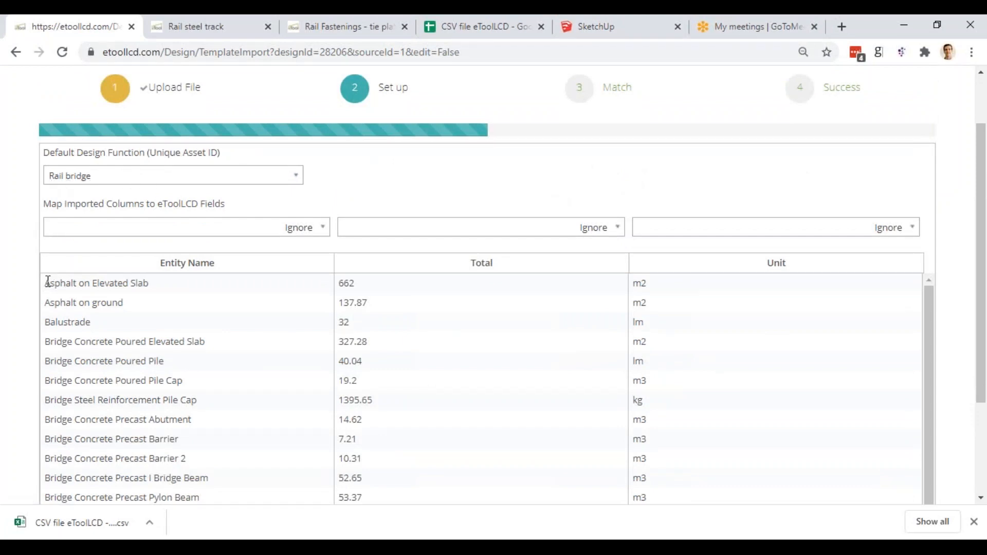
{"action": "scroll", "coordinate": [48, 281], "scroll_direction": "down", "scroll_amount": 1}
{"action": "scroll", "coordinate": [219, 242], "scroll_direction": "up", "scroll_amount": 2}
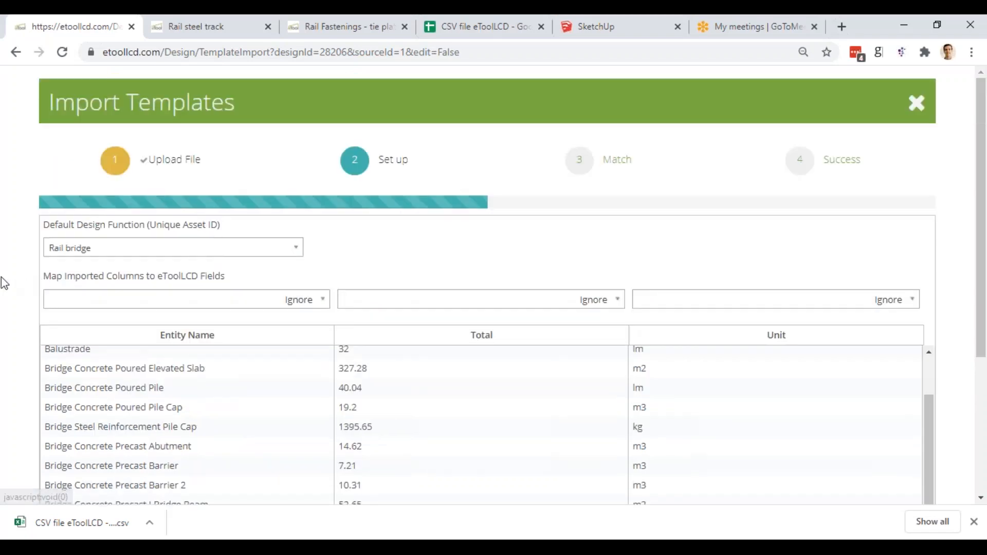
{"action": "scroll", "coordinate": [13, 282], "scroll_direction": "down", "scroll_amount": 4}
{"action": "scroll", "coordinate": [42, 260], "scroll_direction": "up", "scroll_amount": 3}
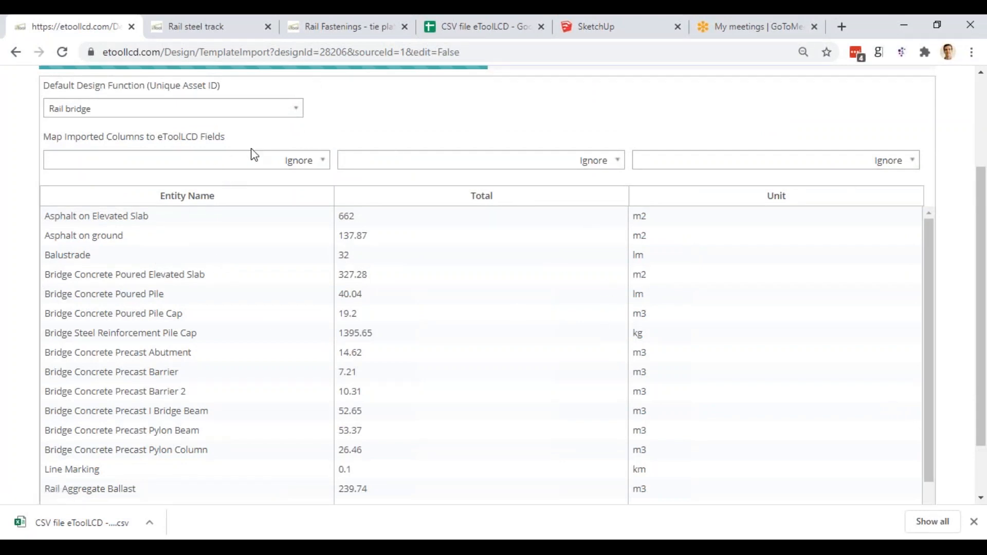
{"action": "left_click", "coordinate": [194, 164]}
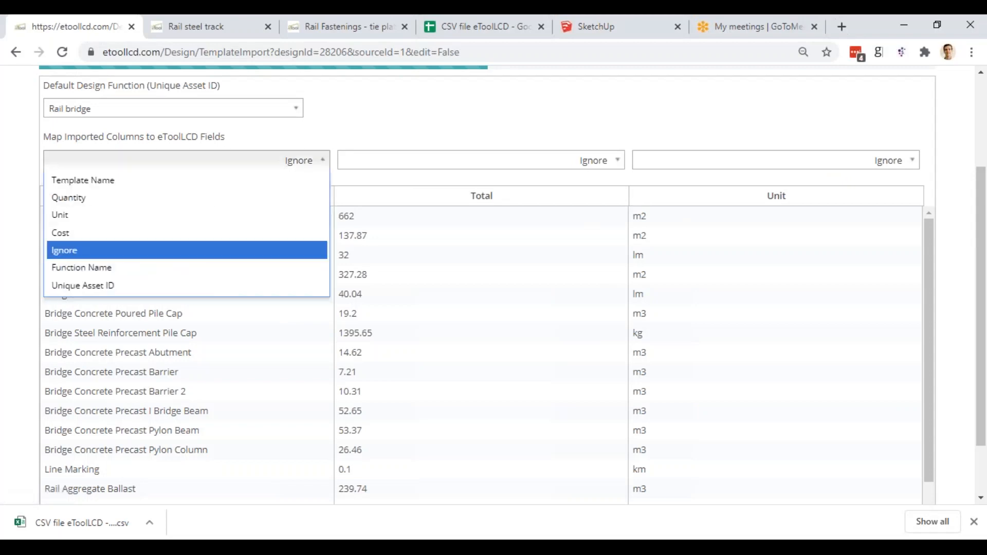
{"action": "left_click", "coordinate": [113, 181]}
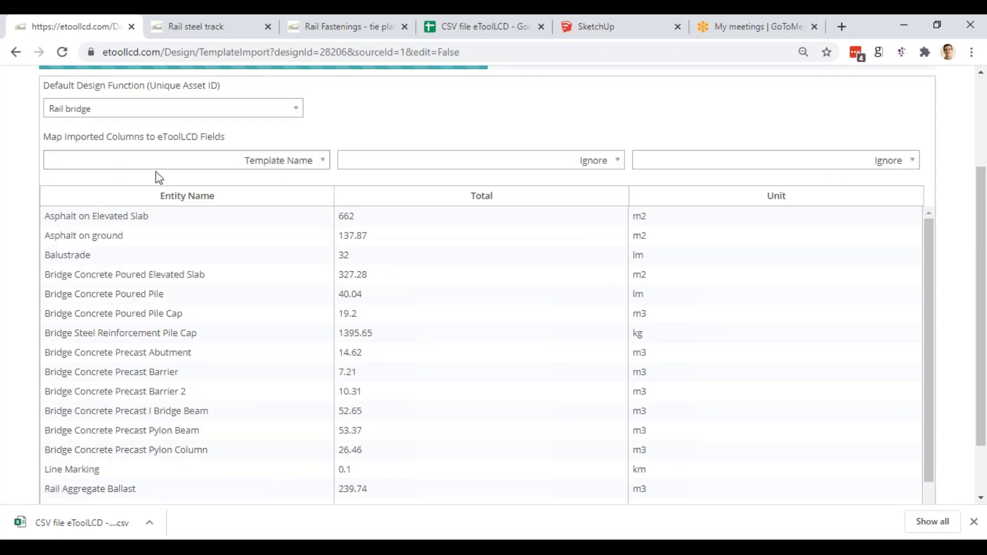
{"action": "left_click", "coordinate": [504, 161]}
{"action": "left_click", "coordinate": [395, 205]}
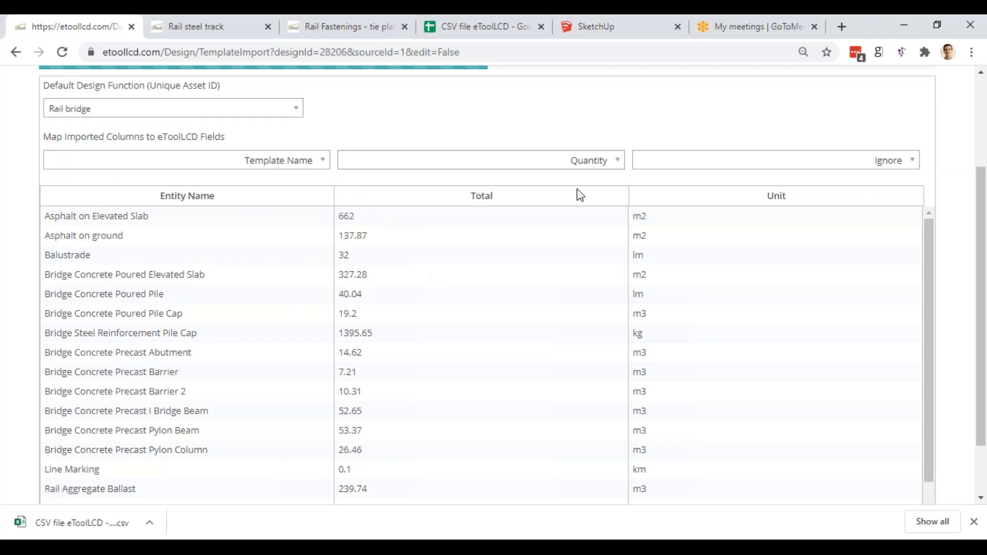
{"action": "left_click", "coordinate": [873, 163]}
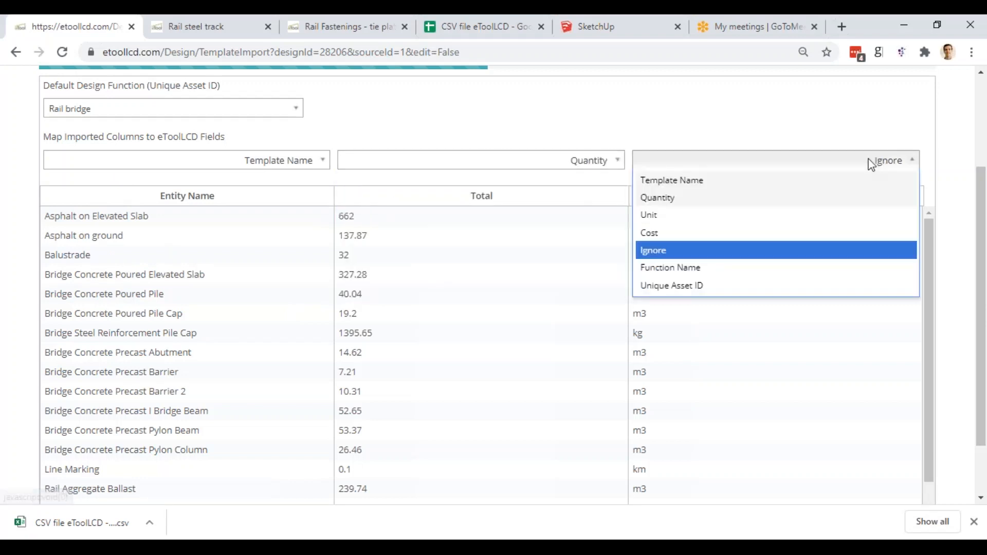
{"action": "left_click", "coordinate": [679, 220]}
{"action": "scroll", "coordinate": [964, 261], "scroll_direction": "down", "scroll_amount": 1}
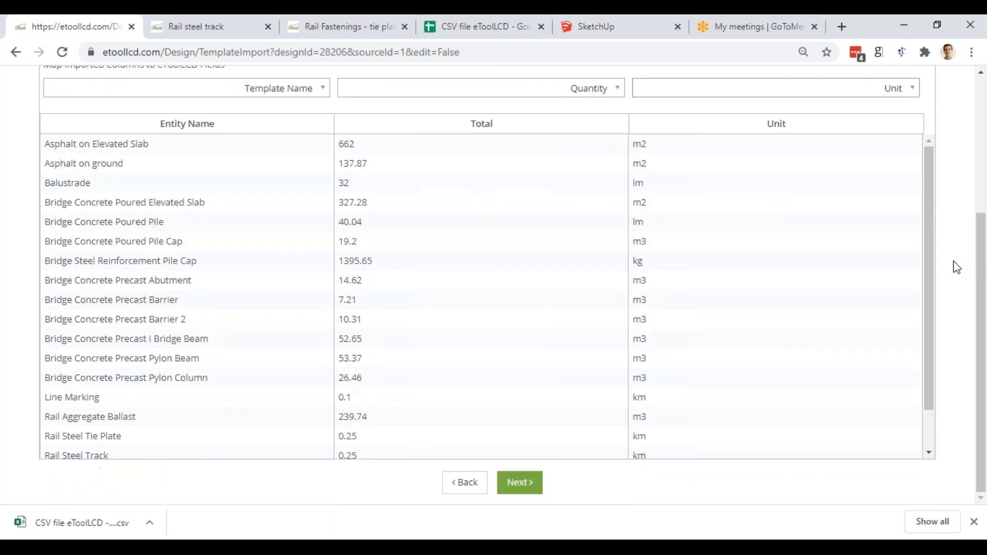
{"action": "left_click", "coordinate": [523, 486]}
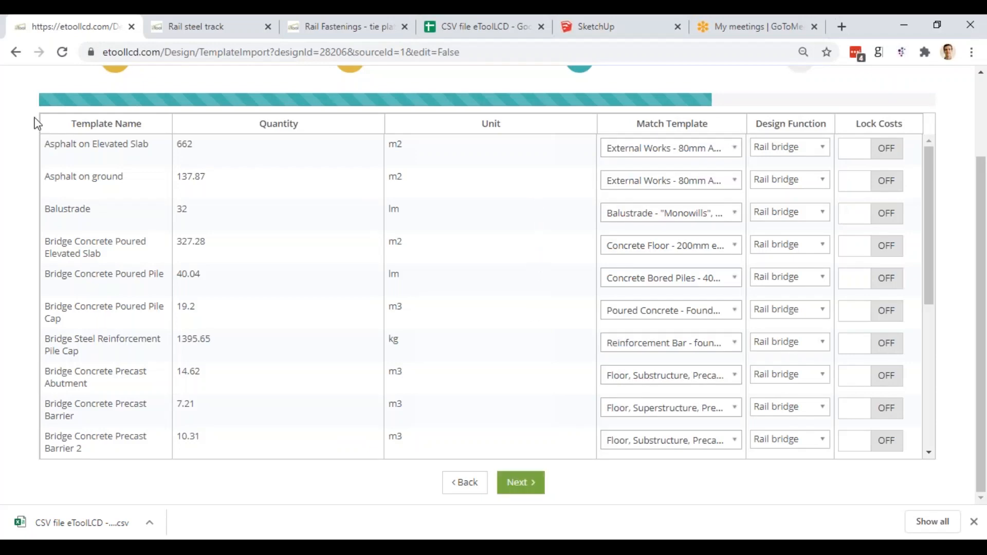
Review the matched template, quantity and unit of every imported row, from Asphalt on Elevated Slab to Lighting - street light.
{"action": "scroll", "coordinate": [413, 231], "scroll_direction": "up", "scroll_amount": 2}
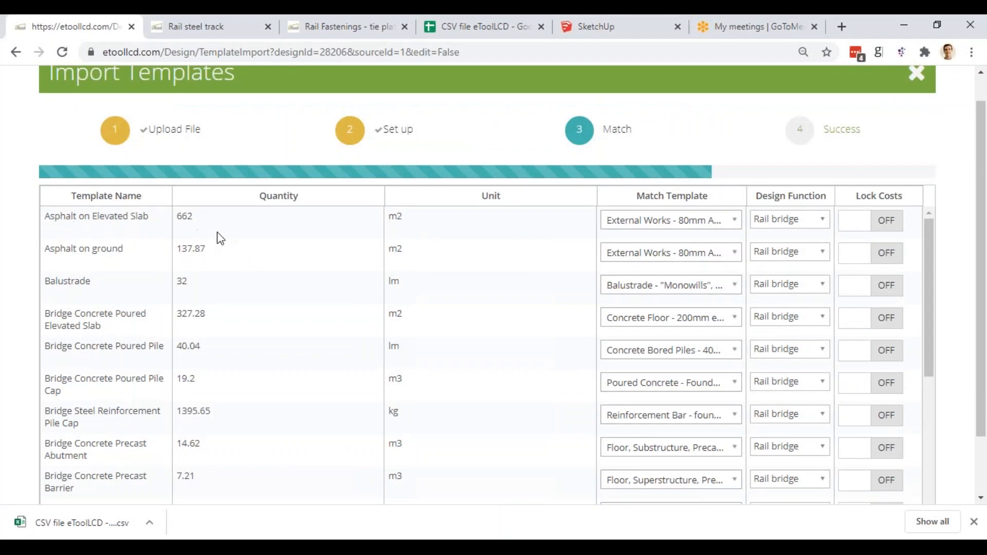
{"action": "scroll", "coordinate": [486, 308], "scroll_direction": "down", "scroll_amount": 6}
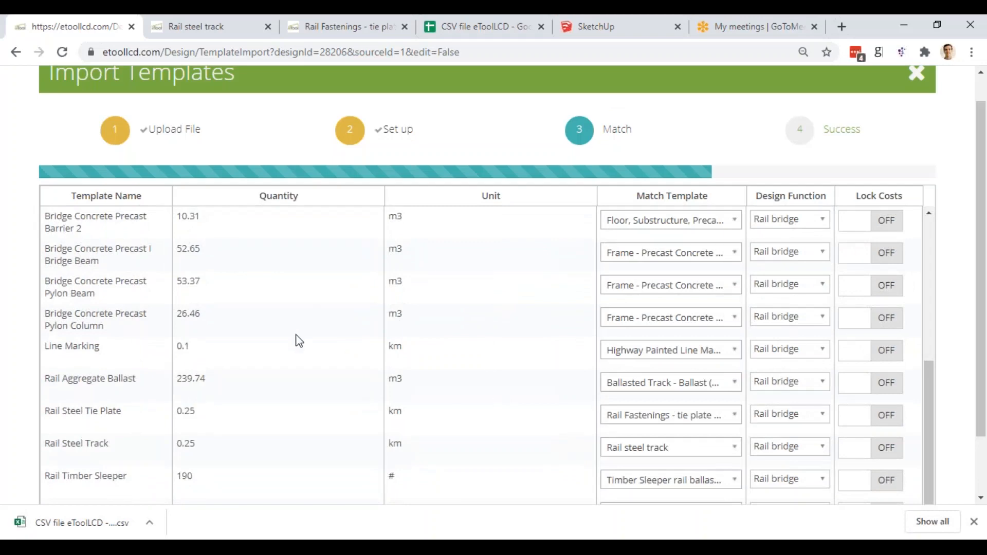
{"action": "scroll", "coordinate": [297, 337], "scroll_direction": "down", "scroll_amount": 2}
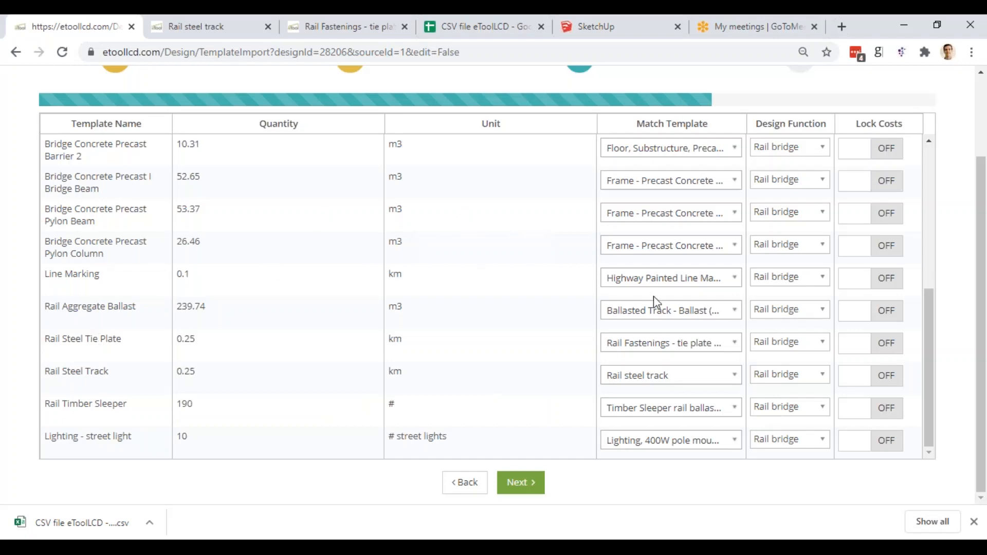
{"action": "scroll", "coordinate": [653, 296], "scroll_direction": "up", "scroll_amount": 5}
{"action": "scroll", "coordinate": [658, 297], "scroll_direction": "up", "scroll_amount": 2}
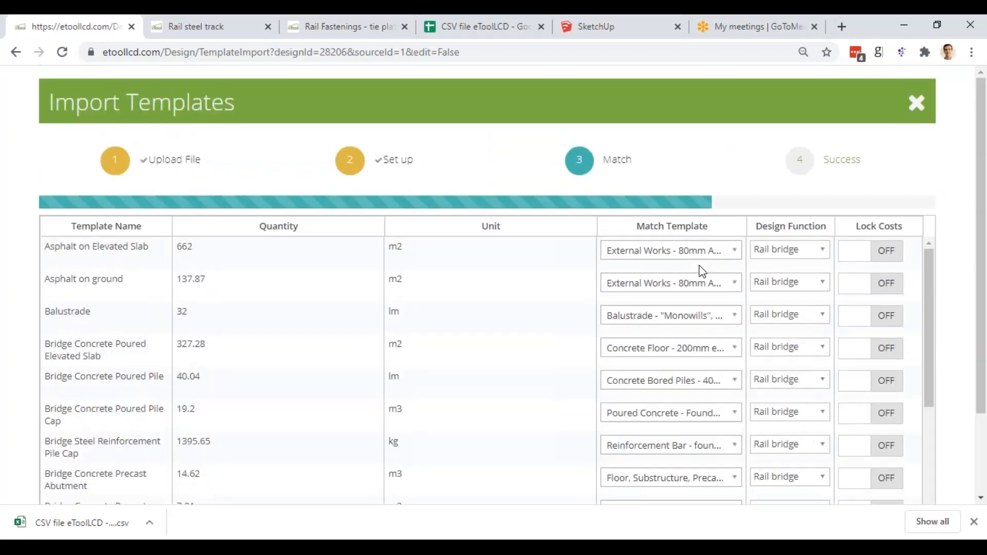
Check the full names of the templates matched to the two asphalt rows and the Bridge Concrete Poured Elevated Slab row.
{"action": "left_click", "coordinate": [663, 257]}
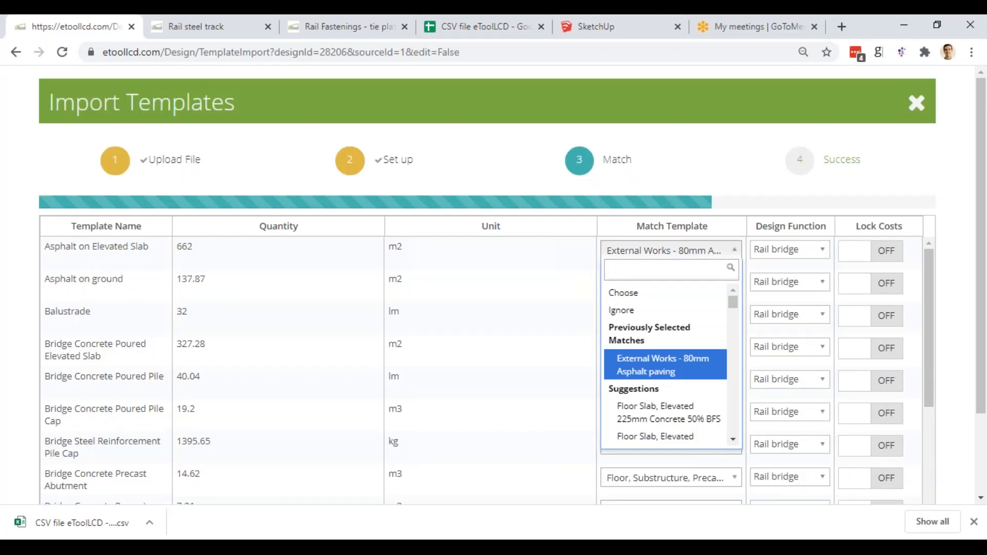
{"action": "left_click", "coordinate": [664, 367]}
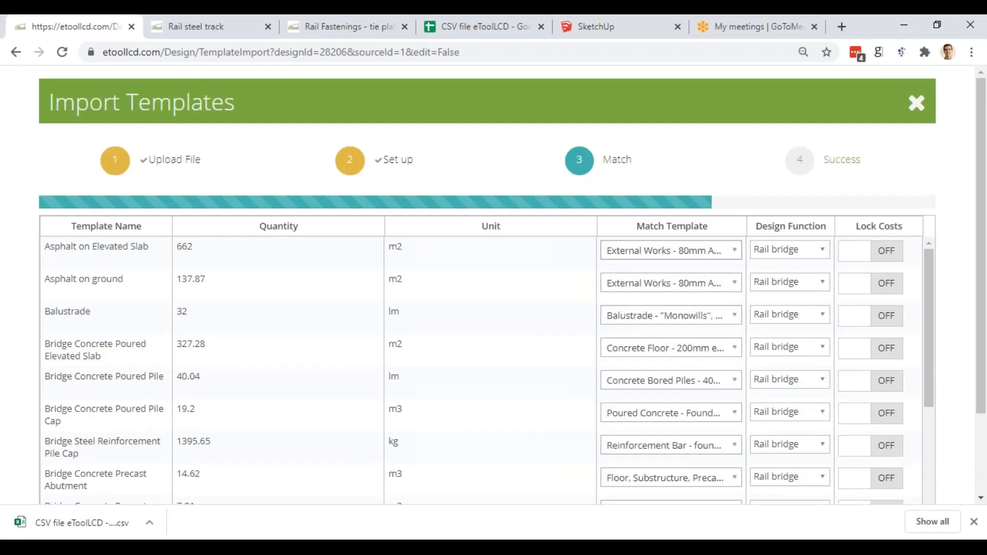
{"action": "left_click", "coordinate": [632, 290]}
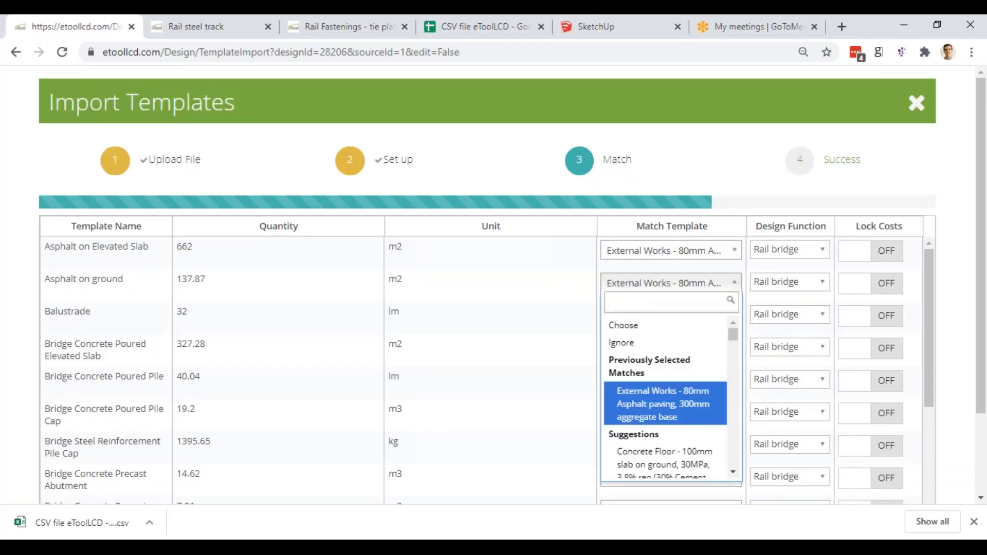
{"action": "left_click", "coordinate": [629, 401]}
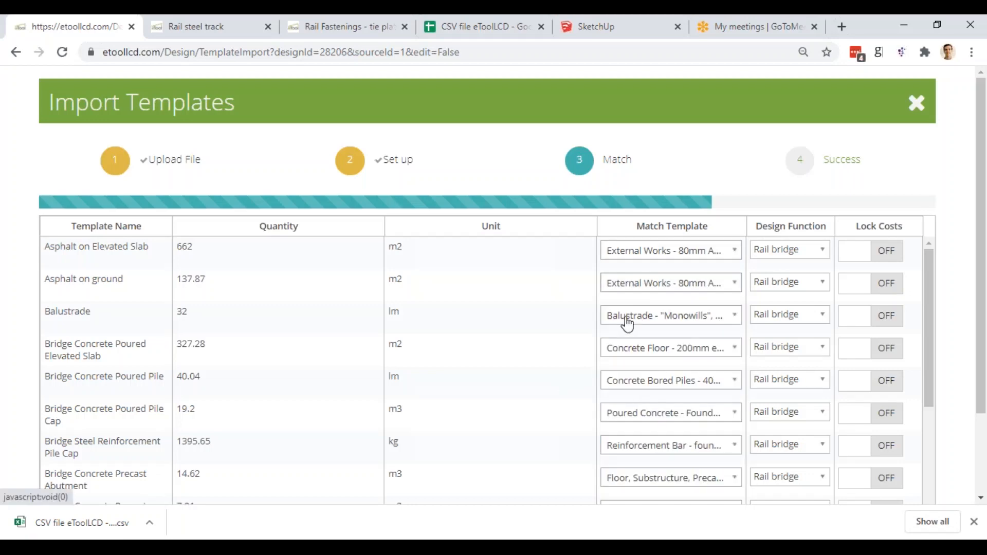
{"action": "left_click", "coordinate": [630, 355]}
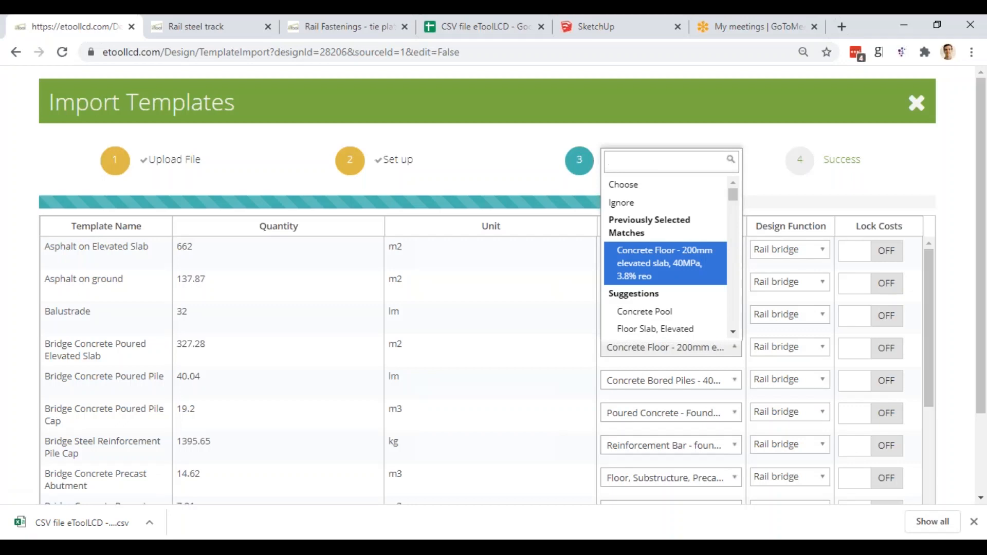
{"action": "left_click", "coordinate": [630, 354]}
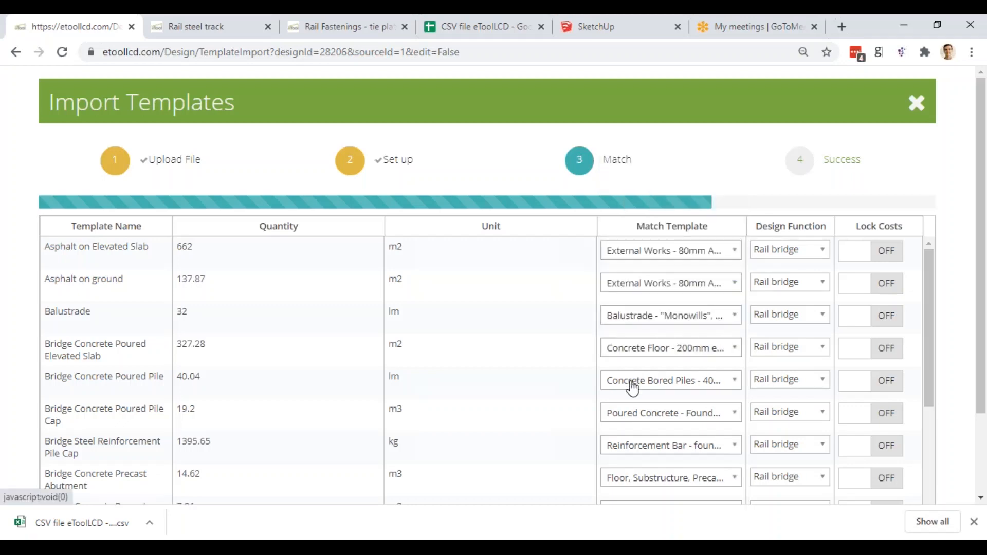
Compare the Bridge Concrete Poured Pile template in the Excel take-off sheet with the row's match in the eToolLCD import.
{"action": "key", "text": "alt+Tab"}
{"action": "key", "text": "alt+Tab"}
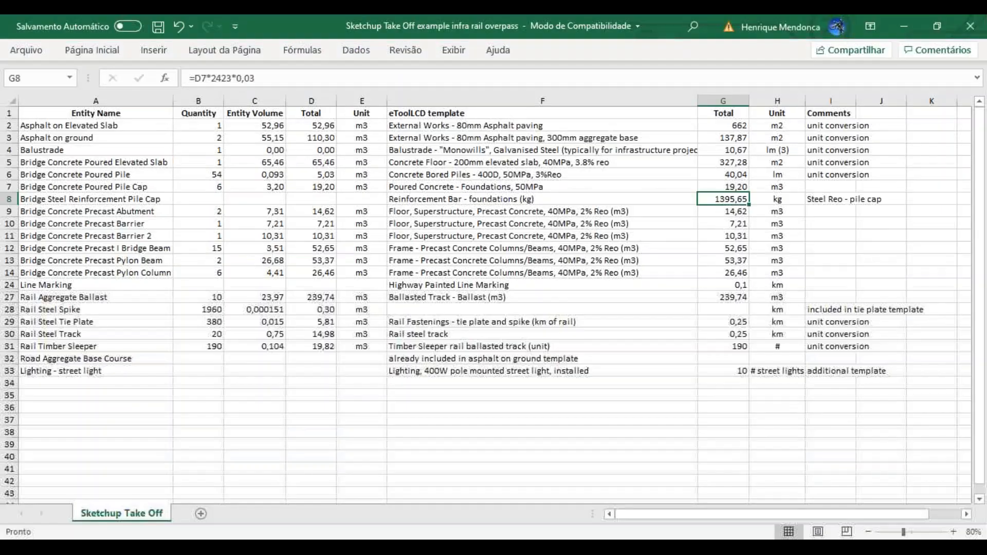
{"action": "left_click", "coordinate": [480, 183]}
{"action": "left_click", "coordinate": [484, 174]}
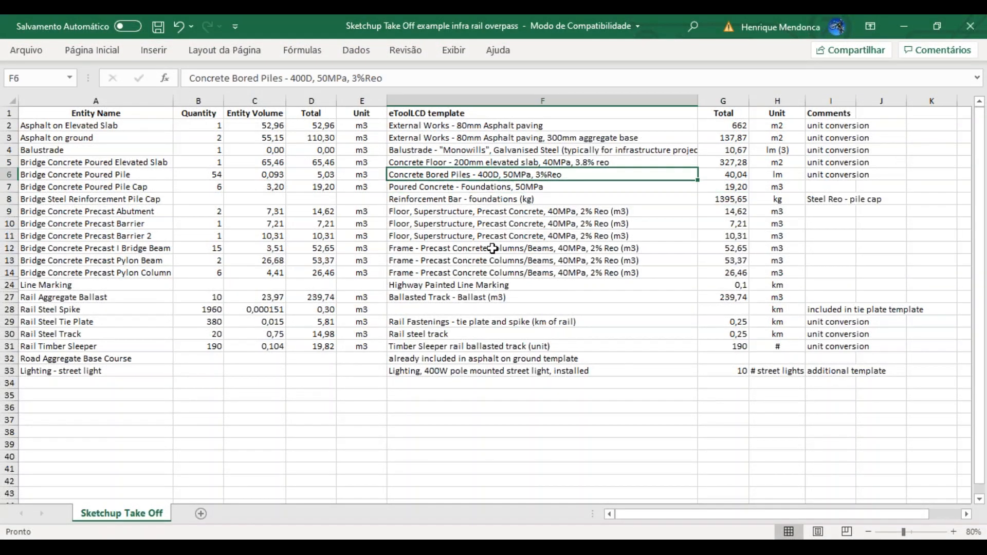
{"action": "key", "text": "alt+Tab"}
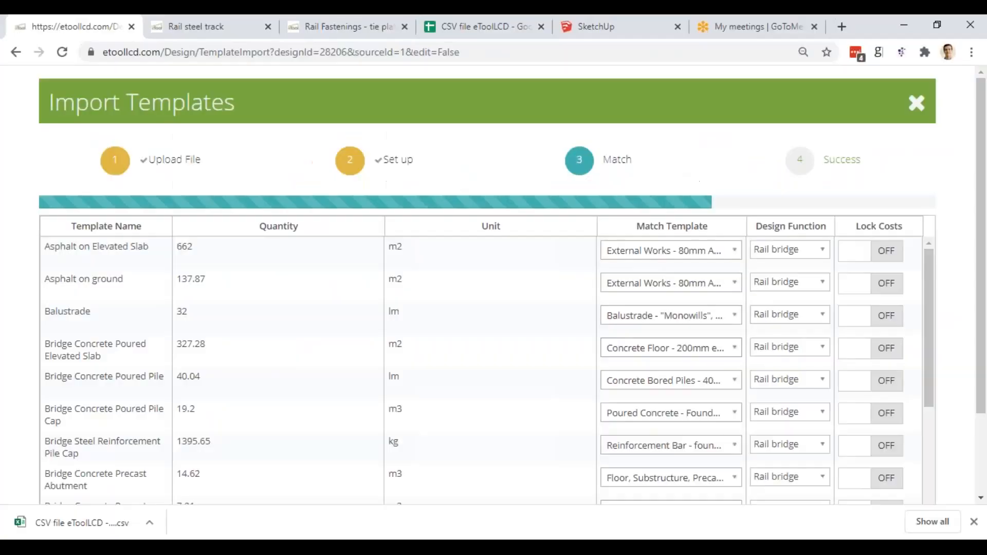
{"action": "left_click", "coordinate": [662, 387]}
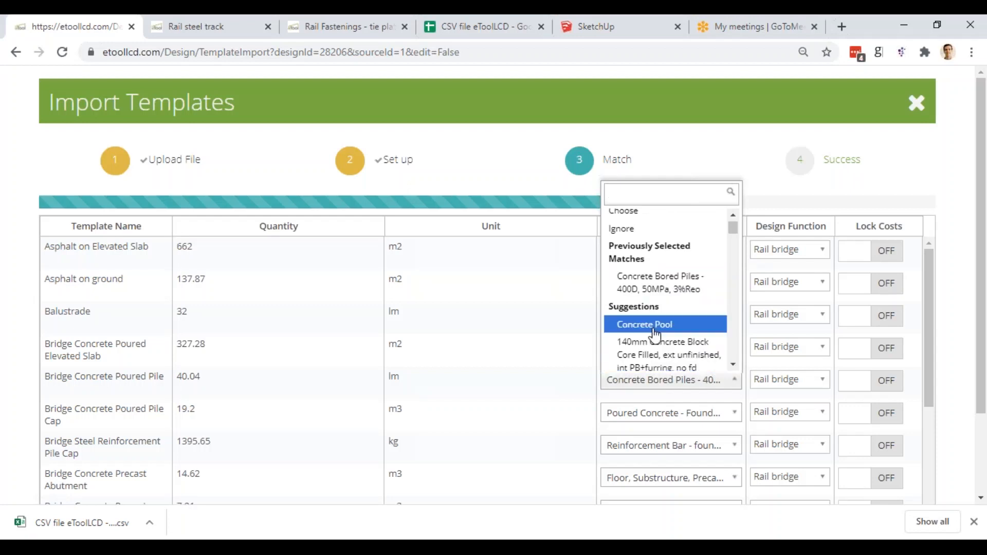
{"action": "left_click", "coordinate": [648, 284]}
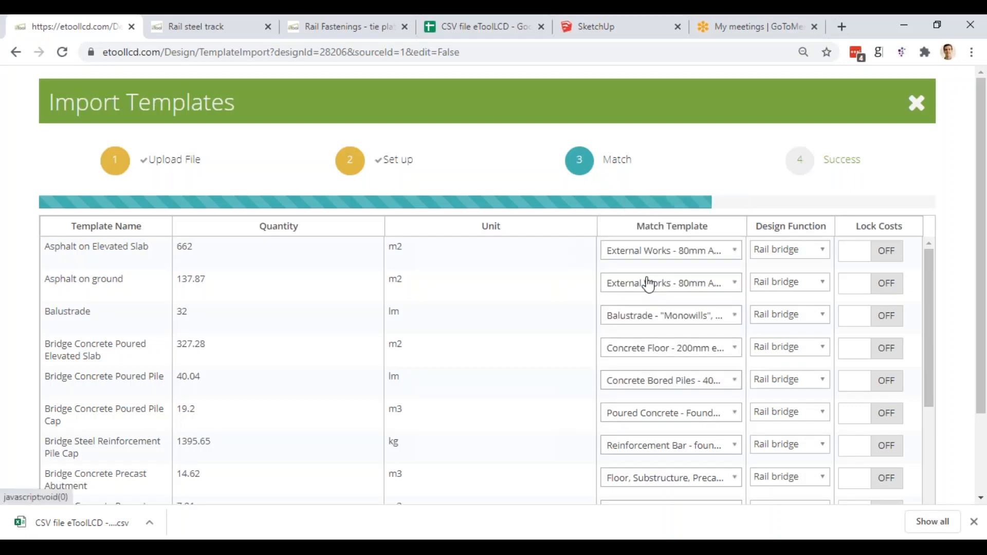
Check the full names of the templates matched to the Bridge Concrete Poured Pile Cap and Bridge Concrete Precast Barrier rows.
{"action": "scroll", "coordinate": [615, 380], "scroll_direction": "down", "scroll_amount": 1}
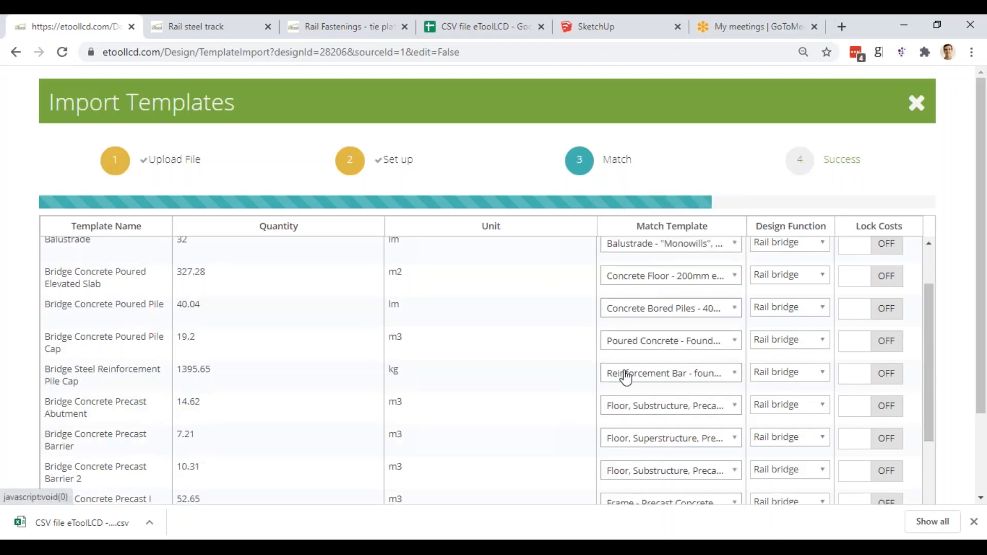
{"action": "left_click", "coordinate": [632, 342]}
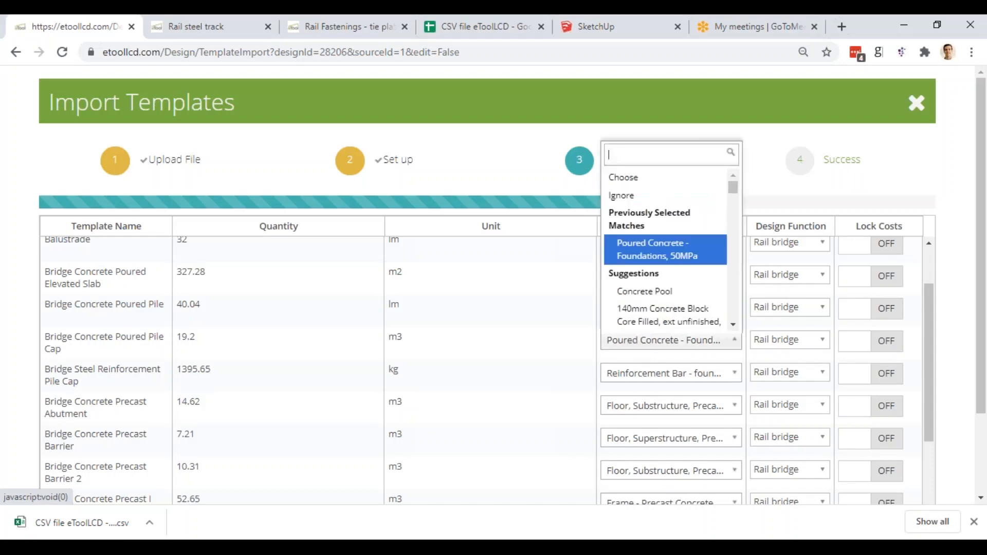
{"action": "left_click", "coordinate": [635, 343]}
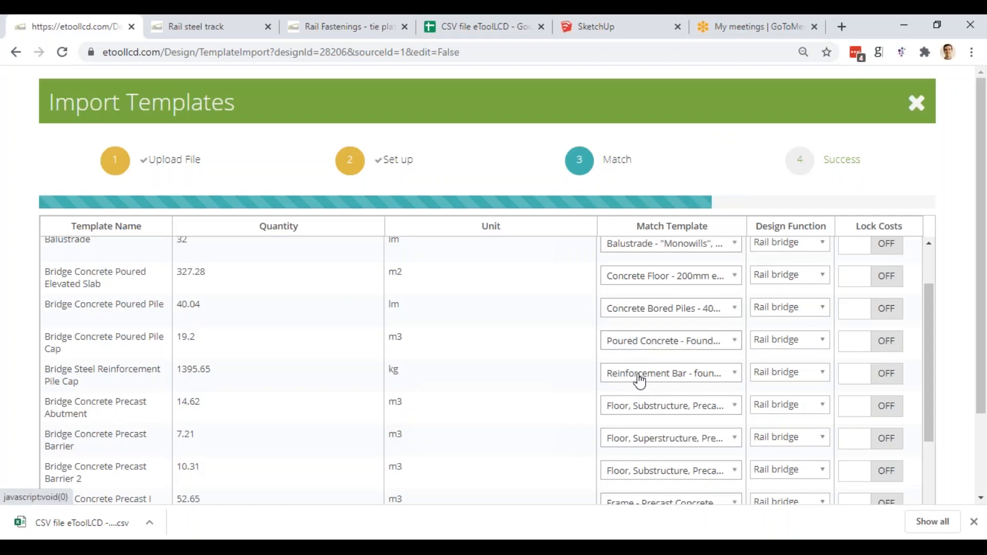
{"action": "scroll", "coordinate": [640, 381], "scroll_direction": "down", "scroll_amount": 1}
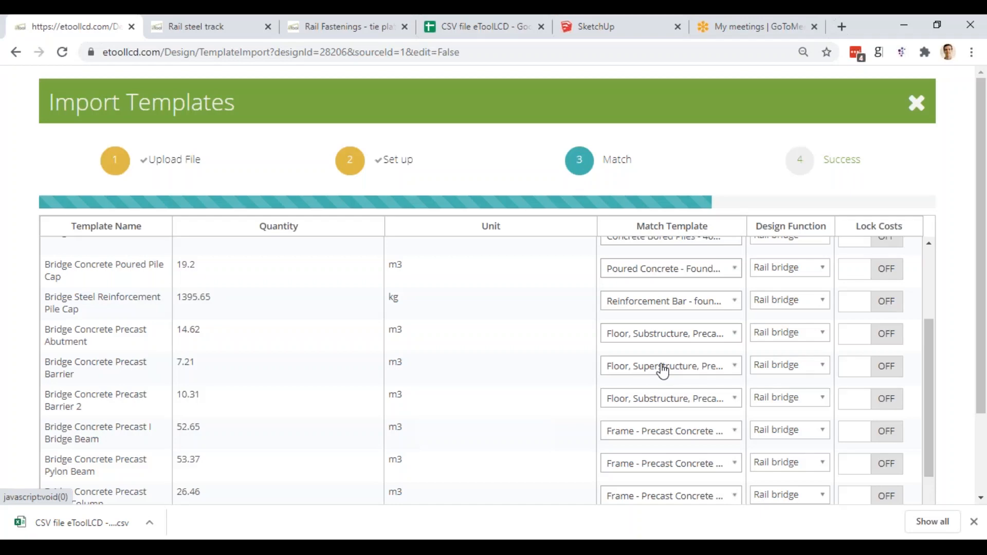
{"action": "left_click", "coordinate": [663, 367]}
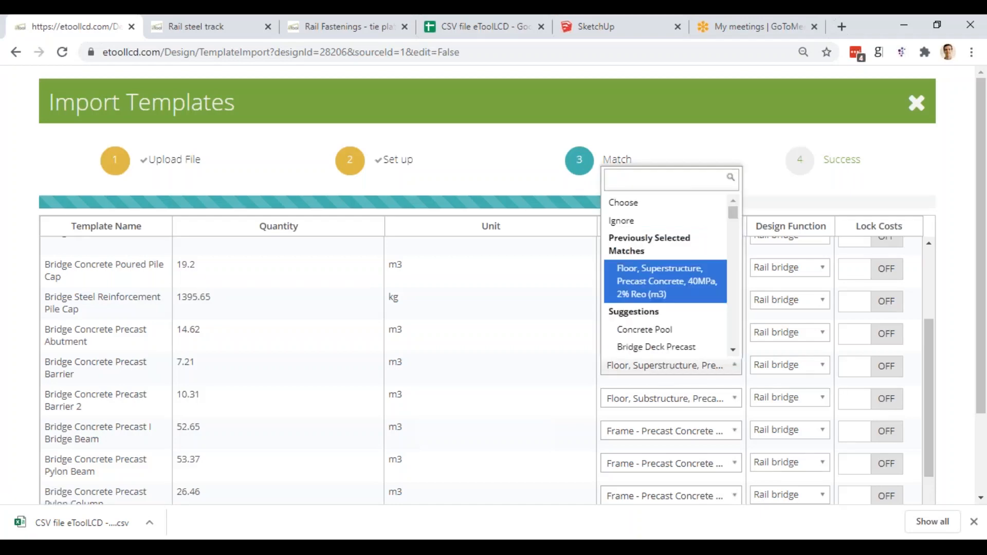
{"action": "left_click", "coordinate": [655, 370]}
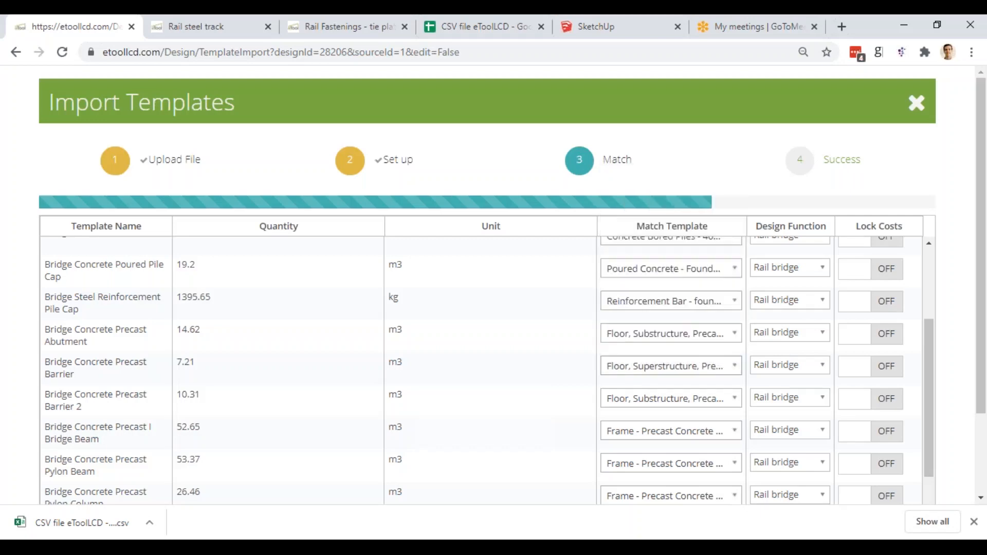
Check the full names of the templates matched to the Precast I Bridge Beam, Line Marking and Rail Aggregate Ballast rows.
{"action": "left_click", "coordinate": [645, 434]}
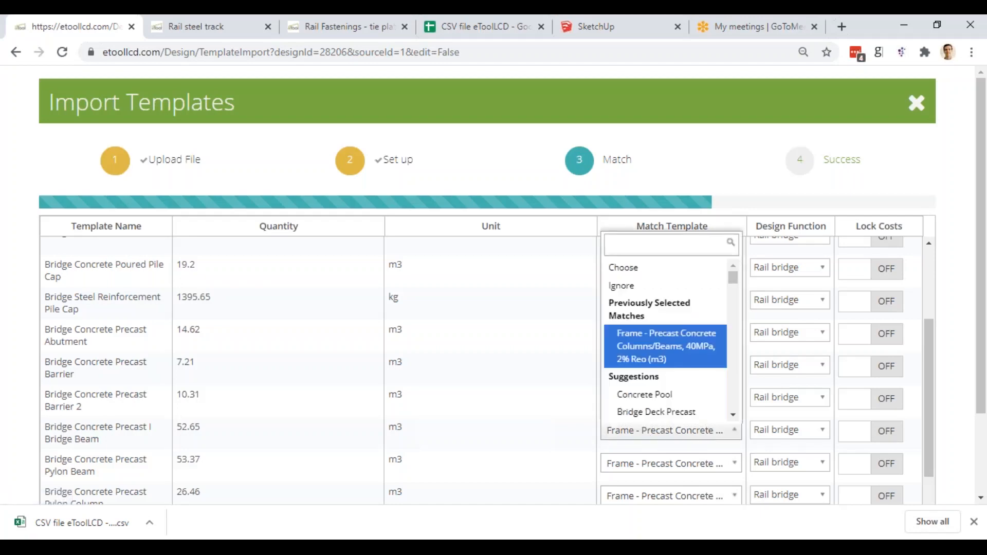
{"action": "left_click", "coordinate": [645, 431]}
{"action": "scroll", "coordinate": [646, 431], "scroll_direction": "down", "scroll_amount": 1}
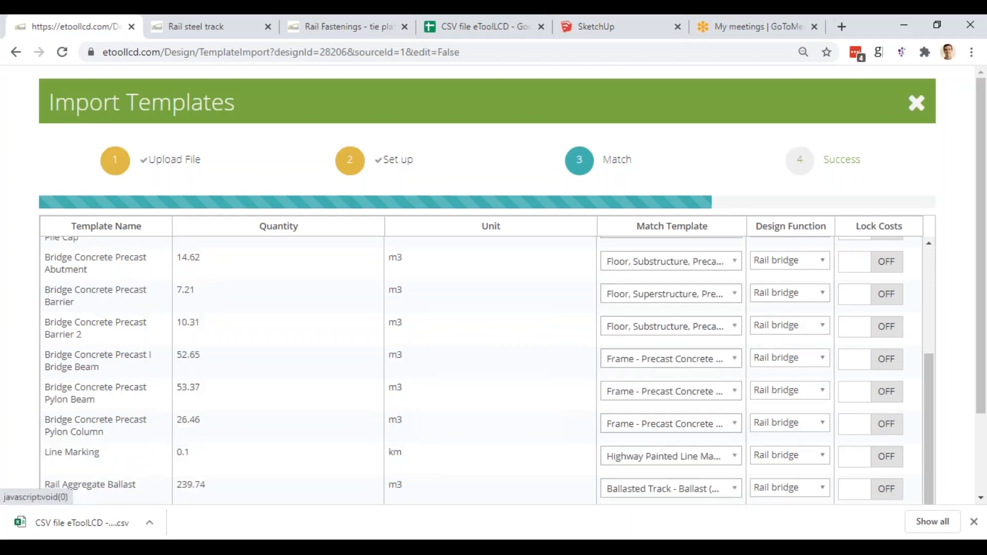
{"action": "left_click", "coordinate": [625, 458]}
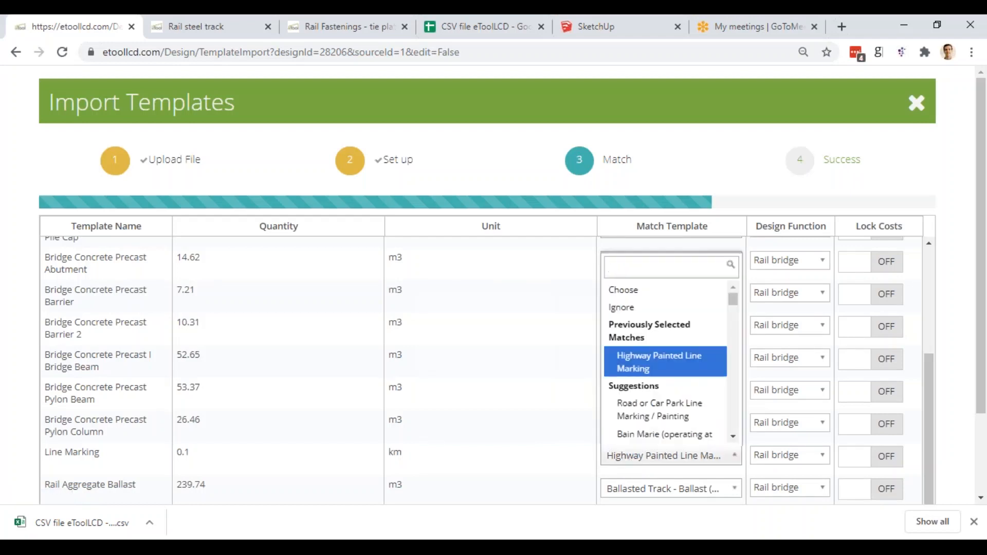
{"action": "left_click", "coordinate": [636, 360]}
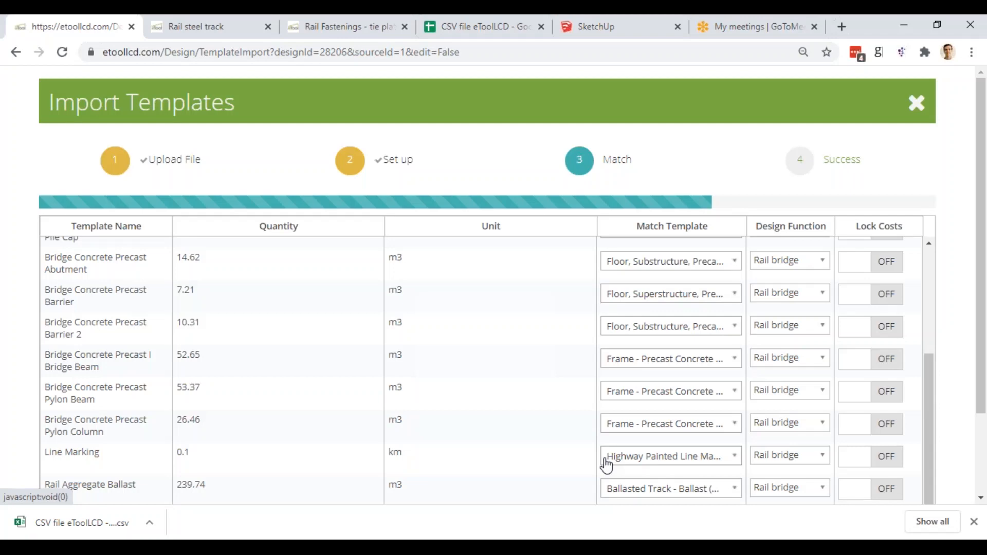
{"action": "scroll", "coordinate": [621, 438], "scroll_direction": "down", "scroll_amount": 2}
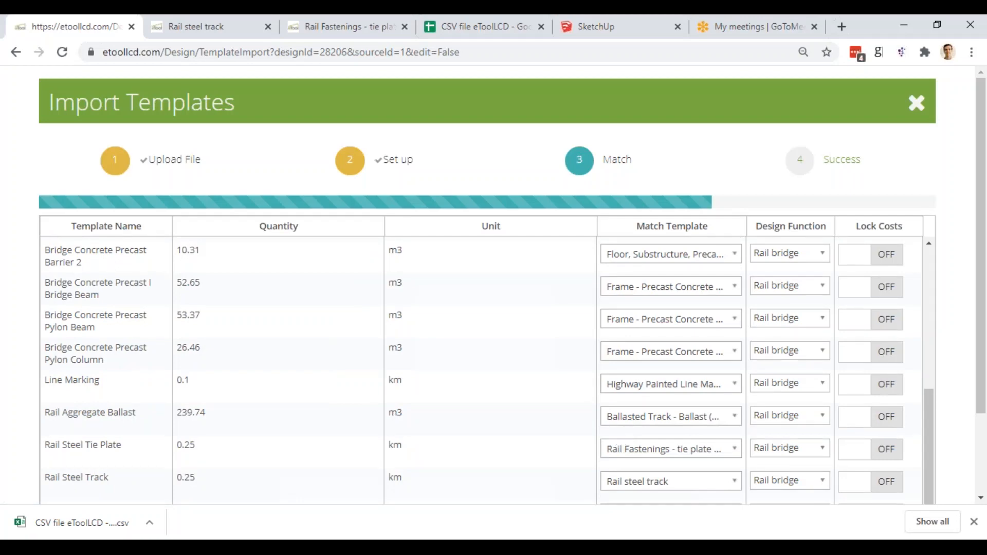
{"action": "left_click", "coordinate": [632, 426]}
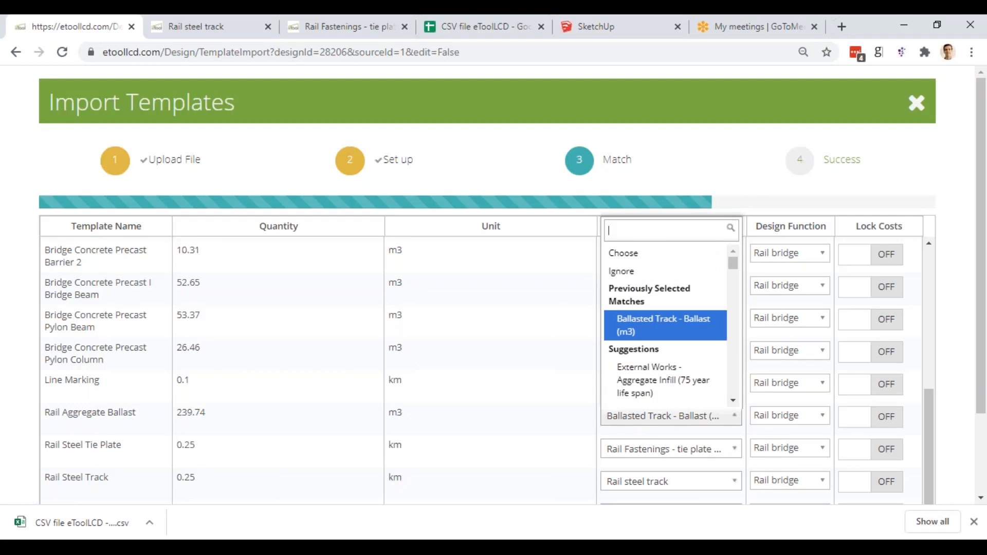
{"action": "left_click", "coordinate": [628, 428]}
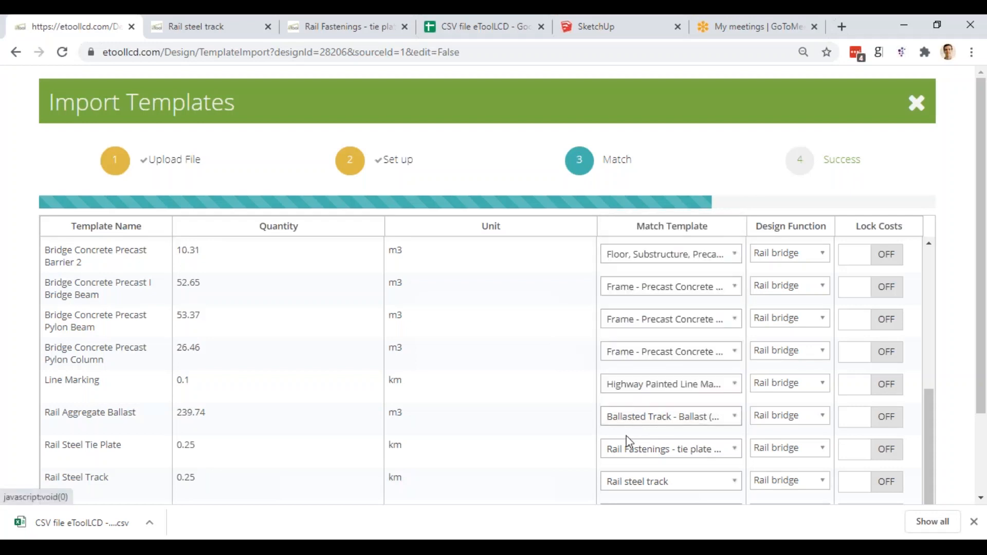
Set the design function of the Rail Timber Sleeper and Rail Steel Track rows to Railway.
{"action": "scroll", "coordinate": [621, 459], "scroll_direction": "down", "scroll_amount": 1}
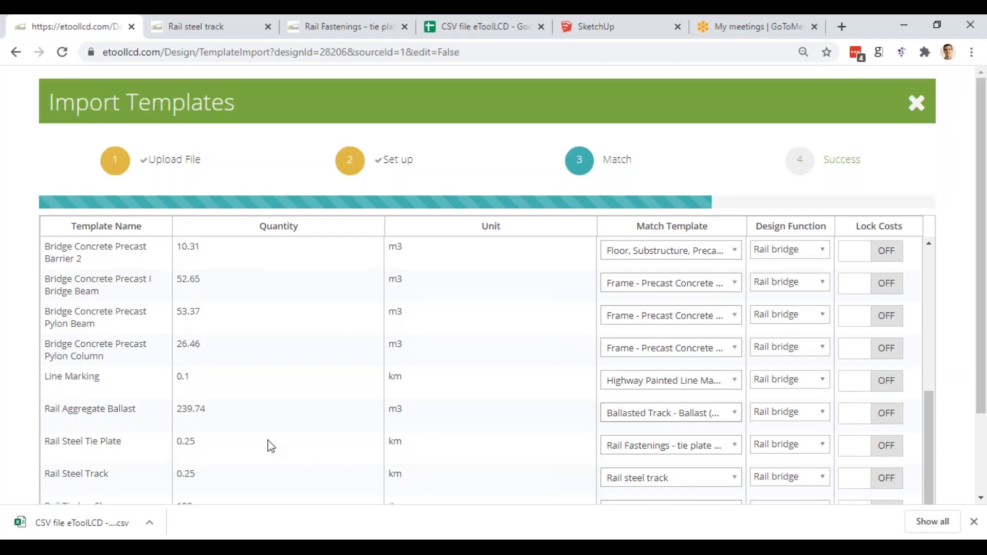
{"action": "scroll", "coordinate": [470, 443], "scroll_direction": "down", "scroll_amount": 1}
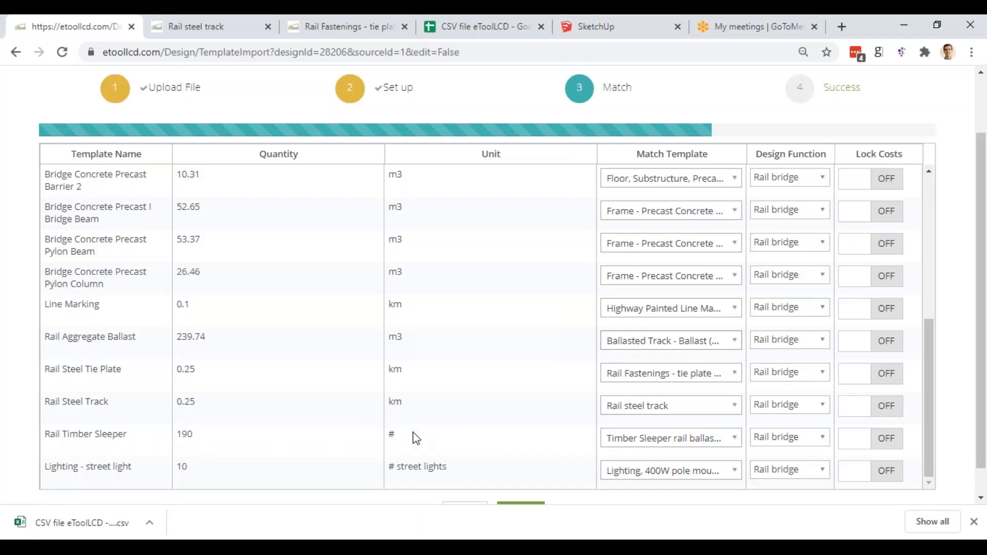
{"action": "scroll", "coordinate": [598, 434], "scroll_direction": "down", "scroll_amount": 1}
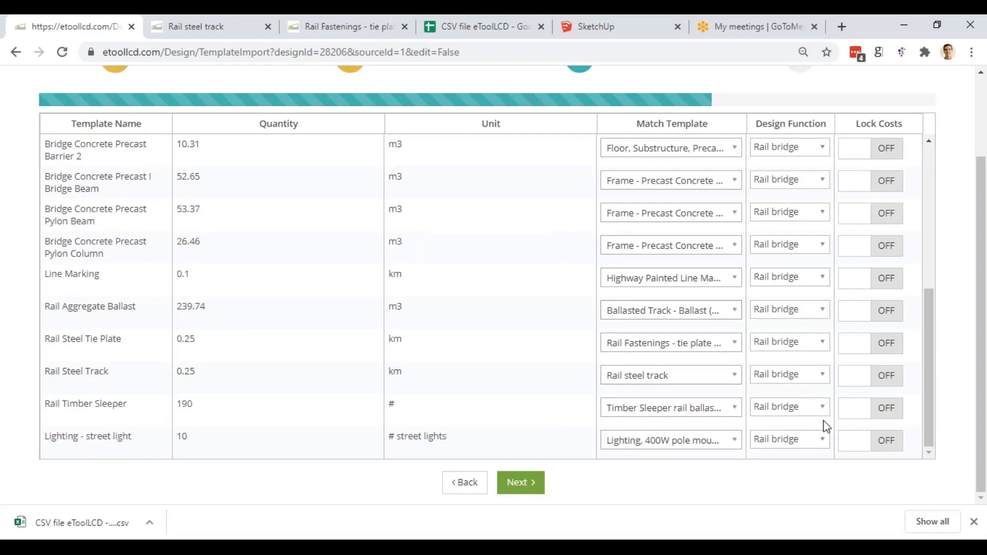
{"action": "left_click", "coordinate": [782, 444]}
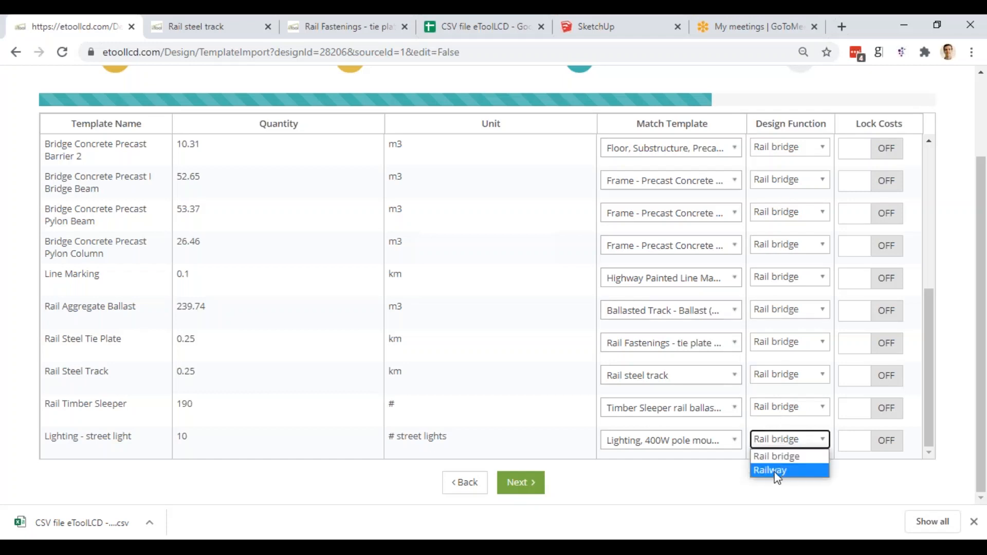
{"action": "left_click", "coordinate": [775, 407]}
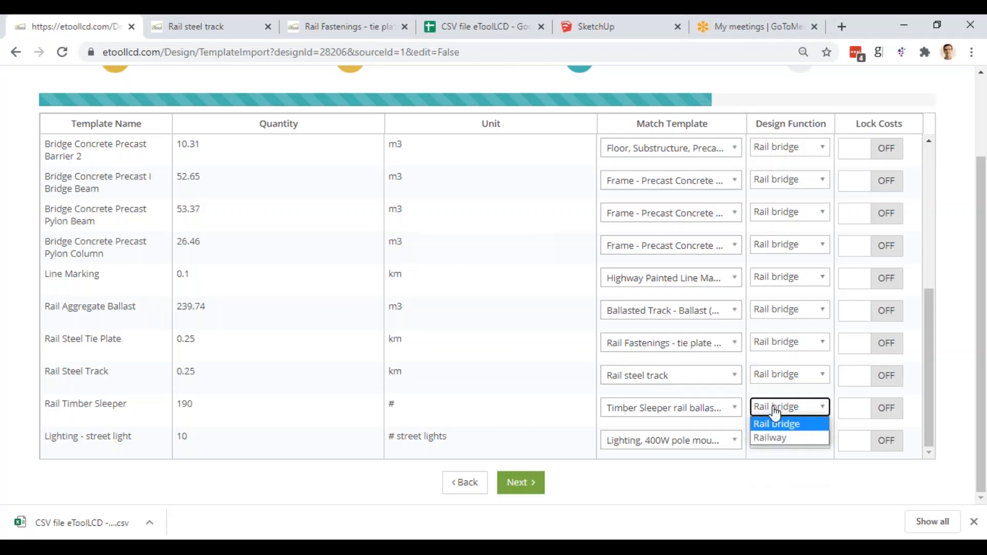
{"action": "left_click", "coordinate": [778, 439]}
{"action": "left_click", "coordinate": [762, 378]}
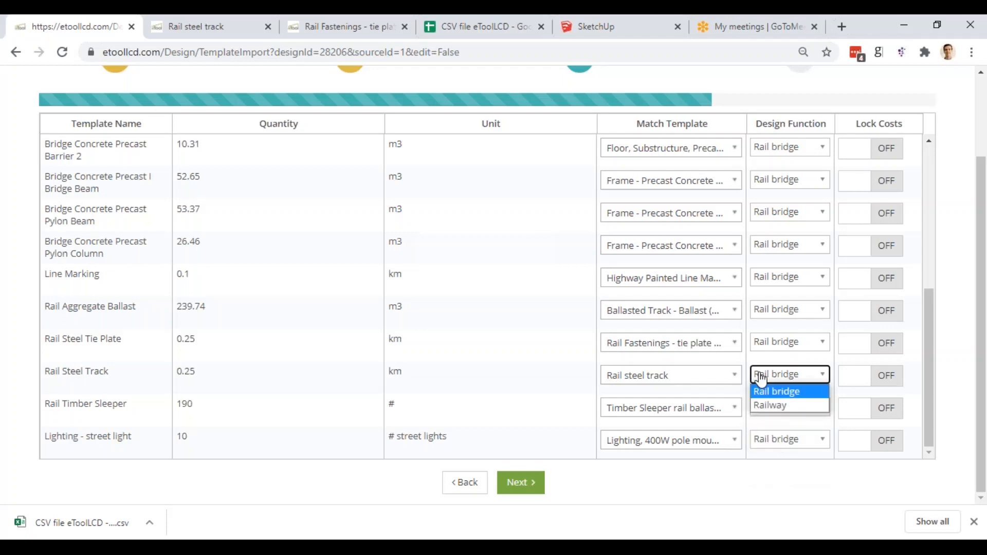
{"action": "left_click", "coordinate": [771, 406]}
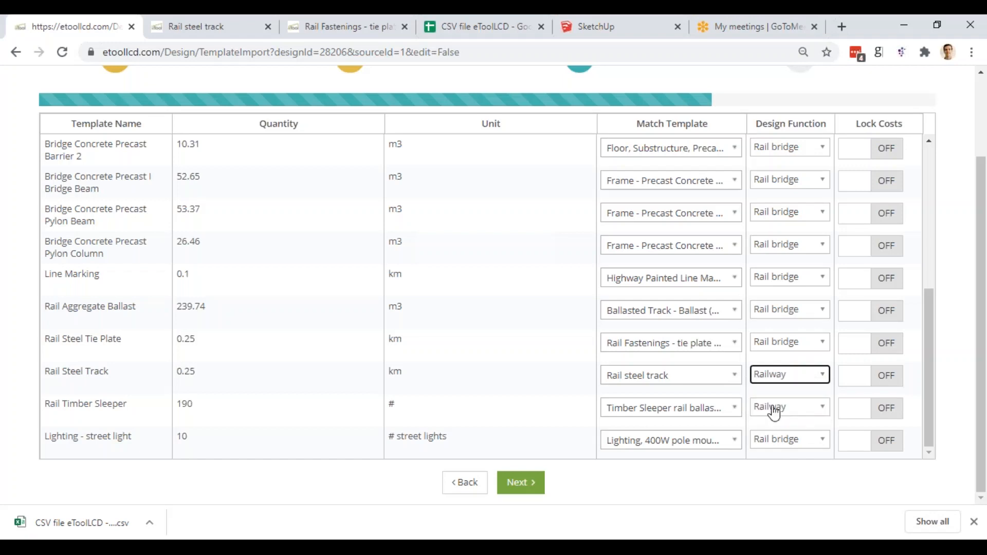
Set the design function of the Rail Steel Tie Plate and Rail Aggregate Ballast rows to Railway and submit the matched templates for import.
{"action": "left_click", "coordinate": [770, 345]}
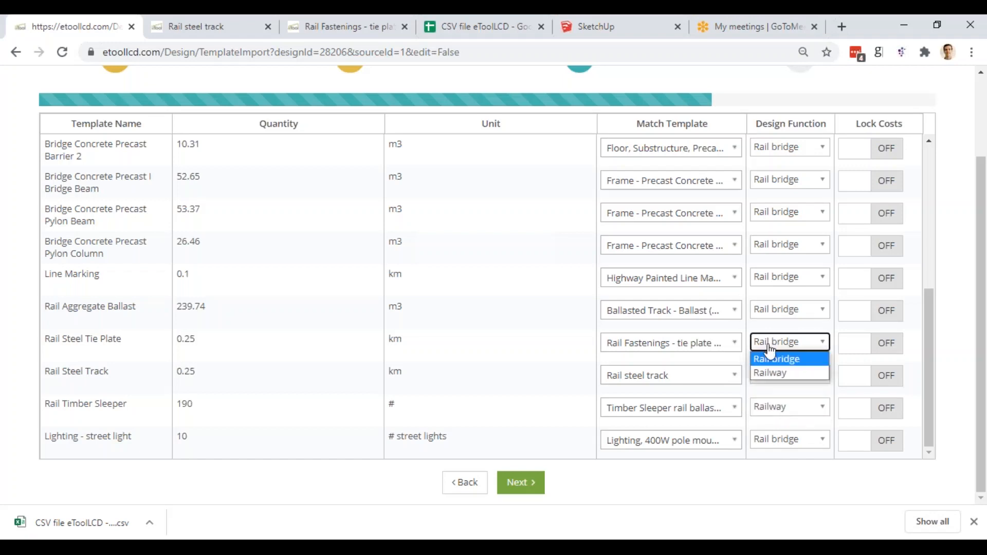
{"action": "left_click", "coordinate": [776, 374]}
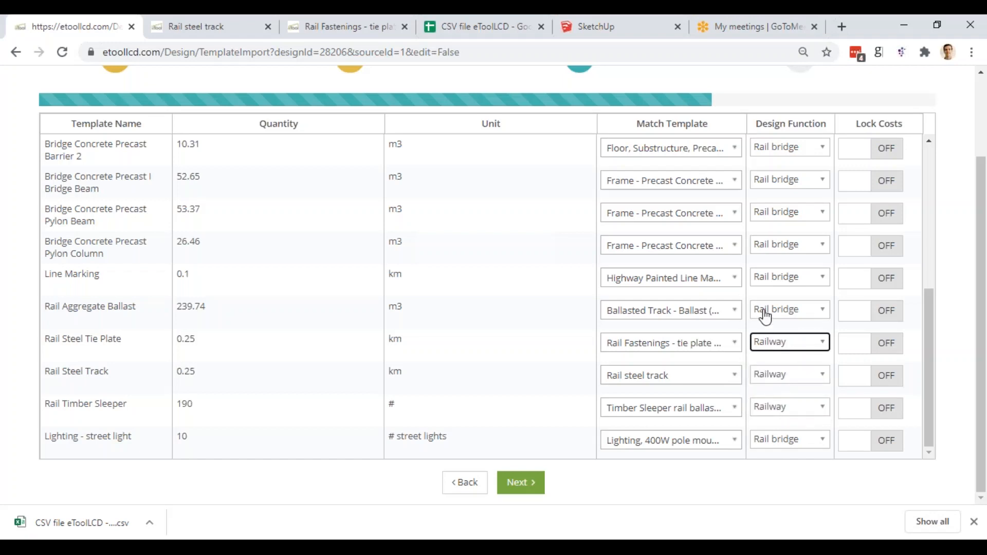
{"action": "left_click", "coordinate": [781, 309]}
{"action": "left_click", "coordinate": [782, 341]}
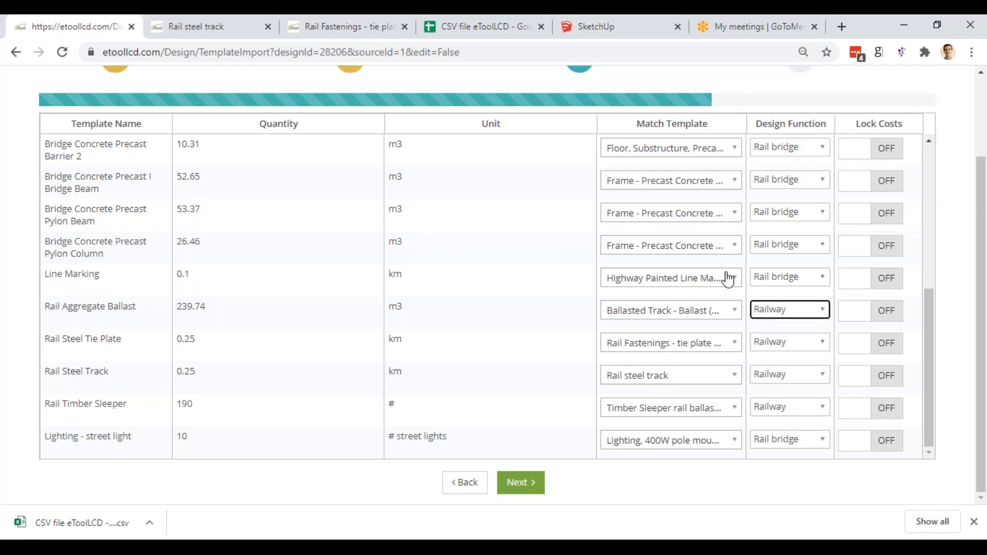
{"action": "left_click", "coordinate": [520, 486]}
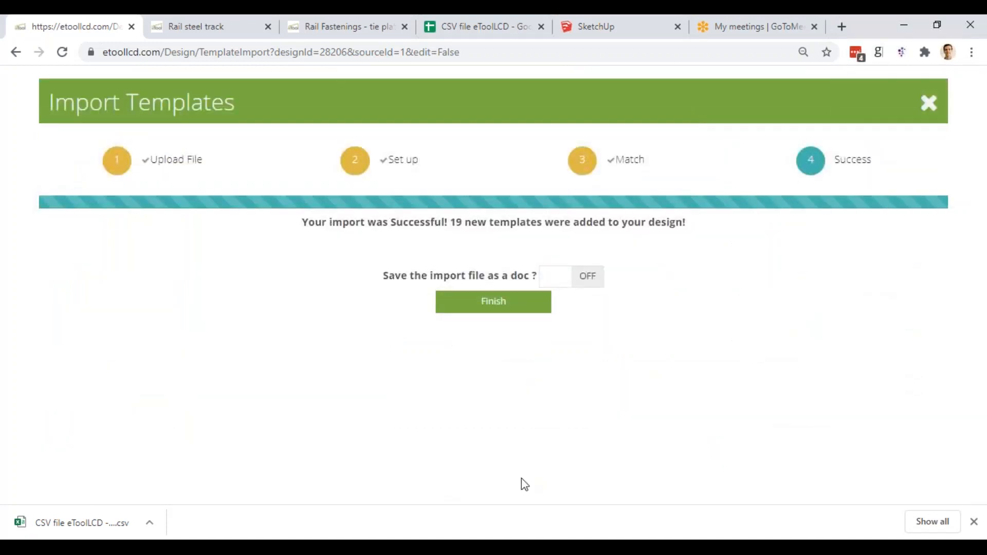
Choose to save the import file as a doc of type Other Design Documentation titled "Material take off from sketchup".
{"action": "left_click", "coordinate": [585, 284]}
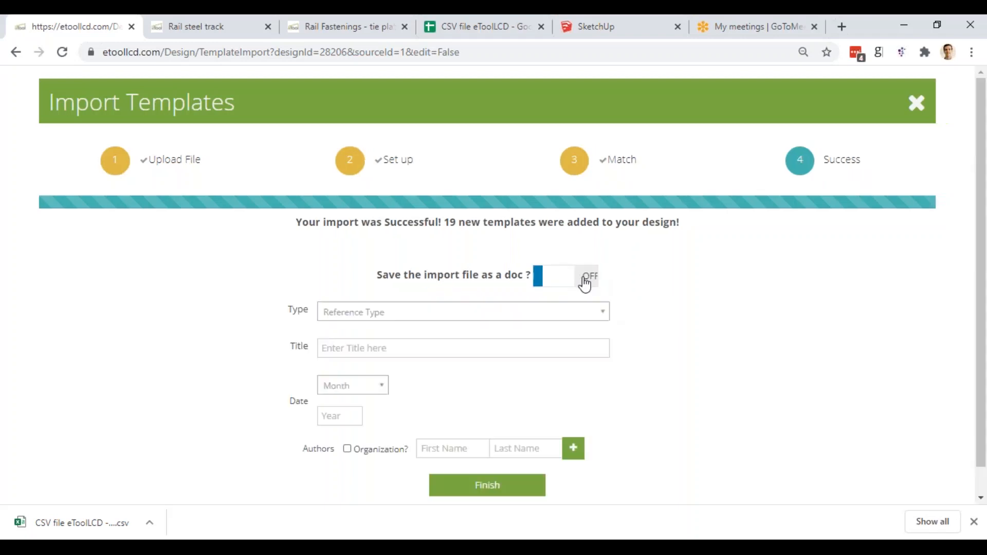
{"action": "left_click", "coordinate": [403, 320]}
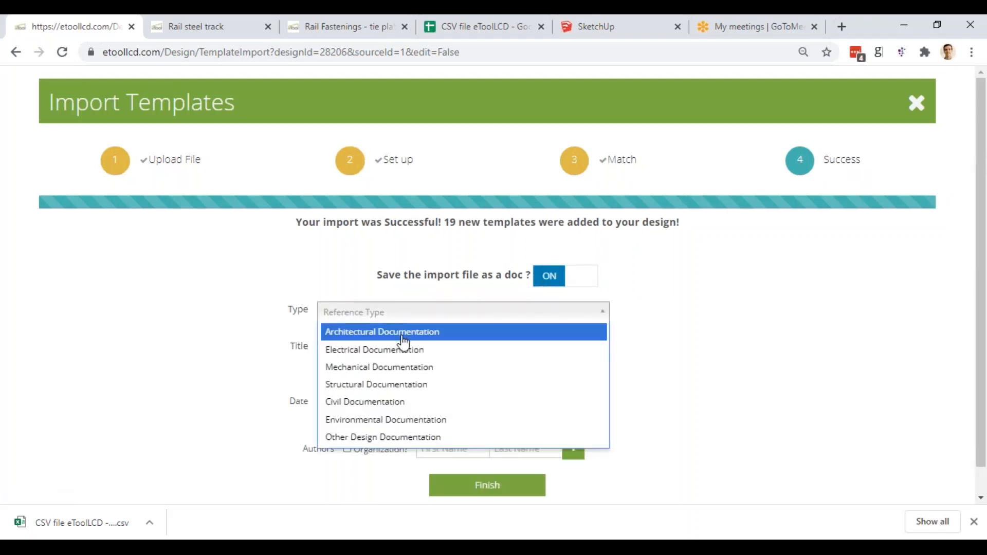
{"action": "left_click", "coordinate": [385, 438]}
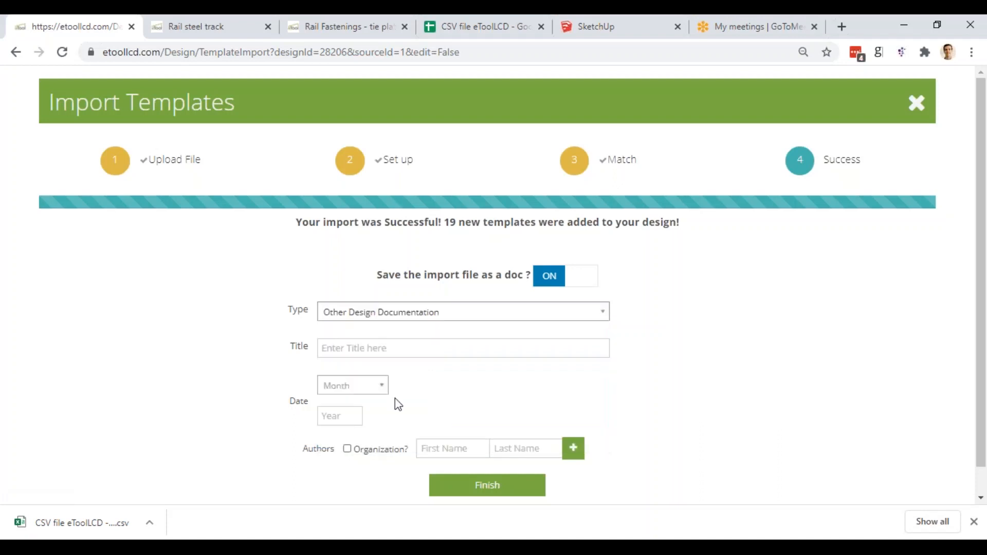
{"action": "left_click", "coordinate": [411, 343]}
{"action": "type", "text": "Materia"}
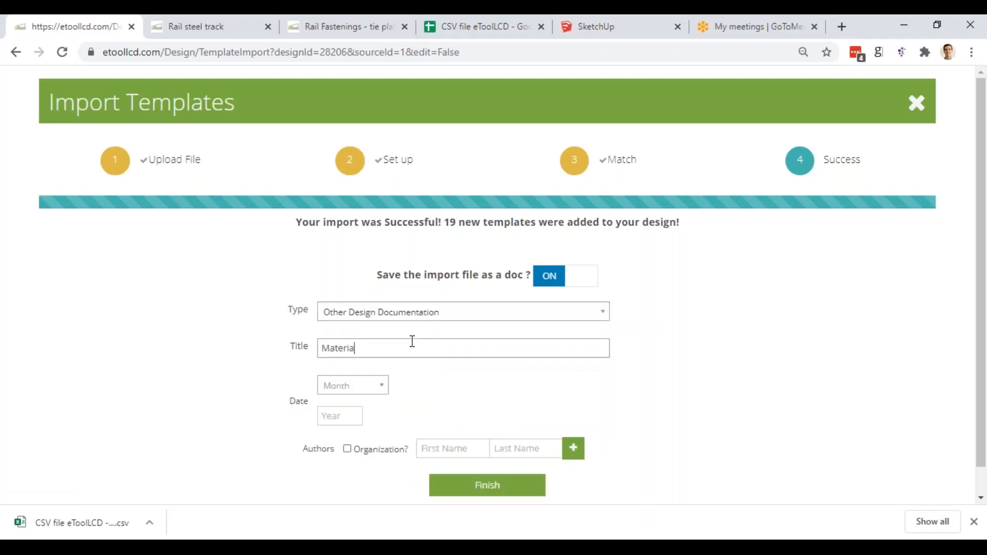
{"action": "type", "text": "ke off from sketchup"}
Set the date of the saved import document to August 2020.
{"action": "left_click", "coordinate": [351, 391]}
{"action": "left_click", "coordinate": [354, 335]}
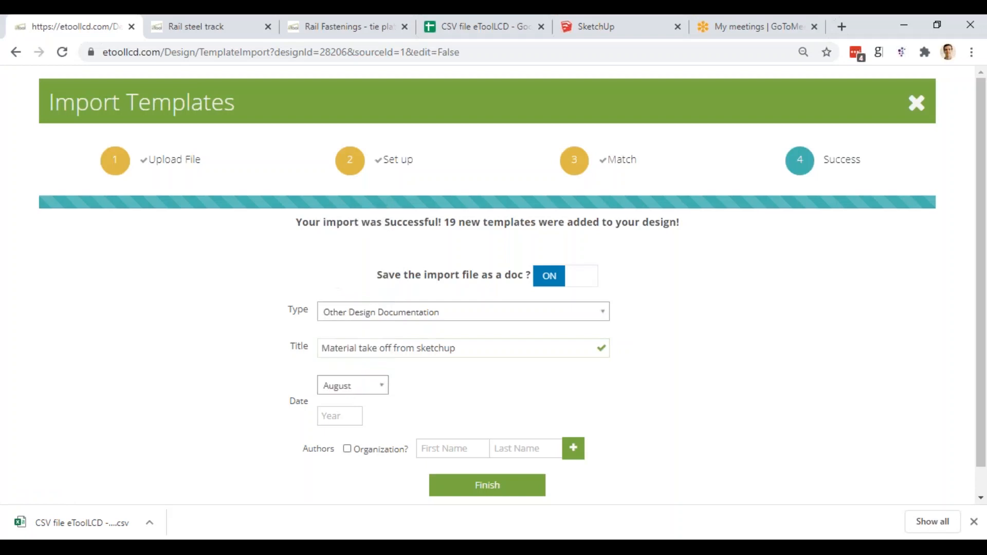
{"action": "left_click", "coordinate": [341, 417]}
{"action": "type", "text": "2020"}
Add the organization eTool as the document's author and finish the template import.
{"action": "left_click", "coordinate": [347, 449]}
{"action": "left_click", "coordinate": [497, 451]}
{"action": "type", "text": "e"}
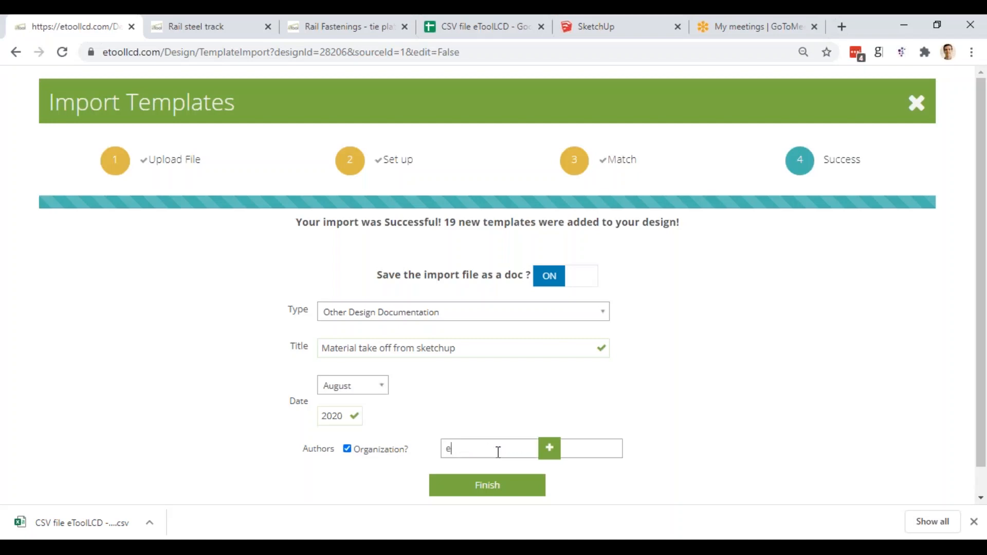
{"action": "type", "text": "Tool"}
{"action": "left_click", "coordinate": [550, 455]}
{"action": "scroll", "coordinate": [422, 468], "scroll_direction": "down", "scroll_amount": 1}
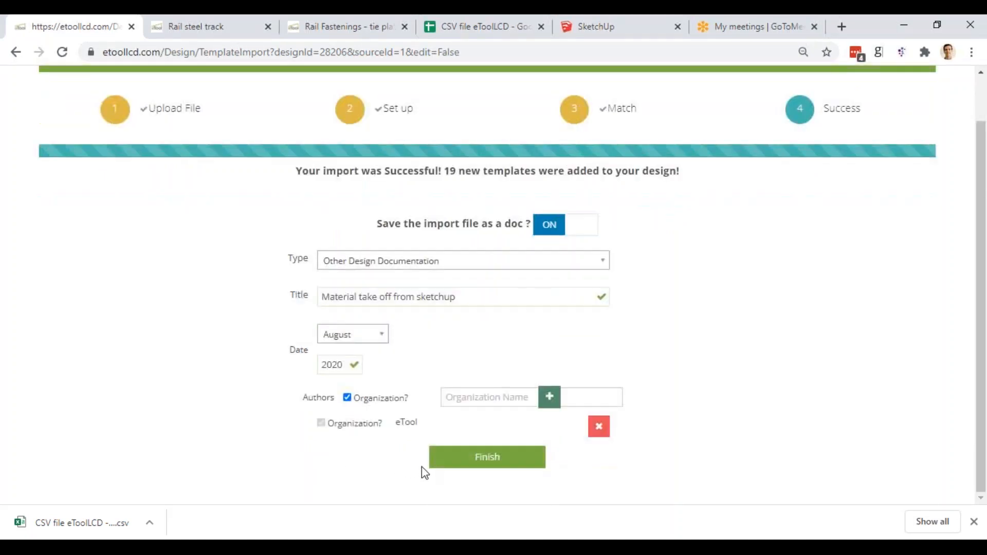
{"action": "left_click", "coordinate": [482, 462]}
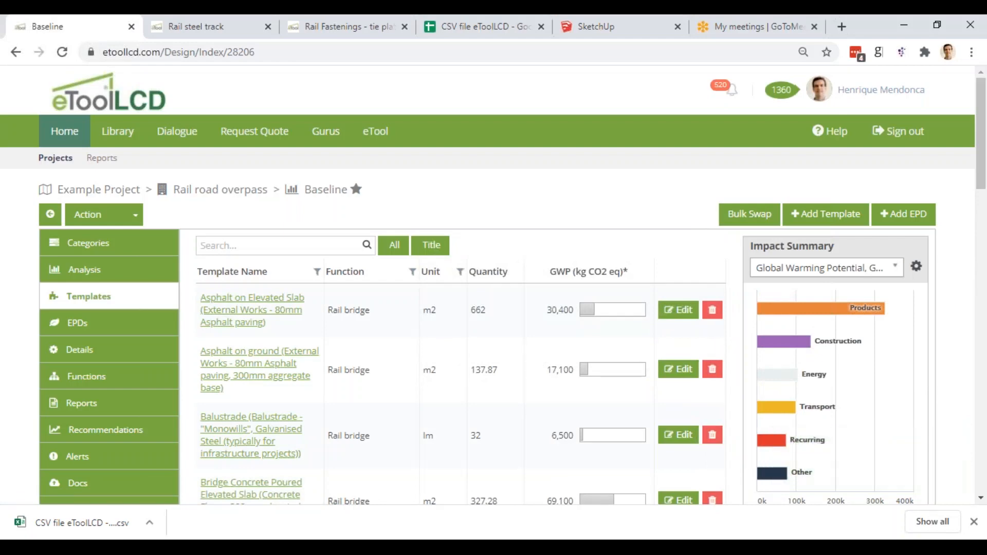
Check the Products, Construction and Energy values in the Global Warming Potential impact summary chart.
{"action": "key", "text": "ctrl+minus"}
{"action": "key", "text": "ctrl+minus"}
{"action": "key", "text": "ctrl+minus"}
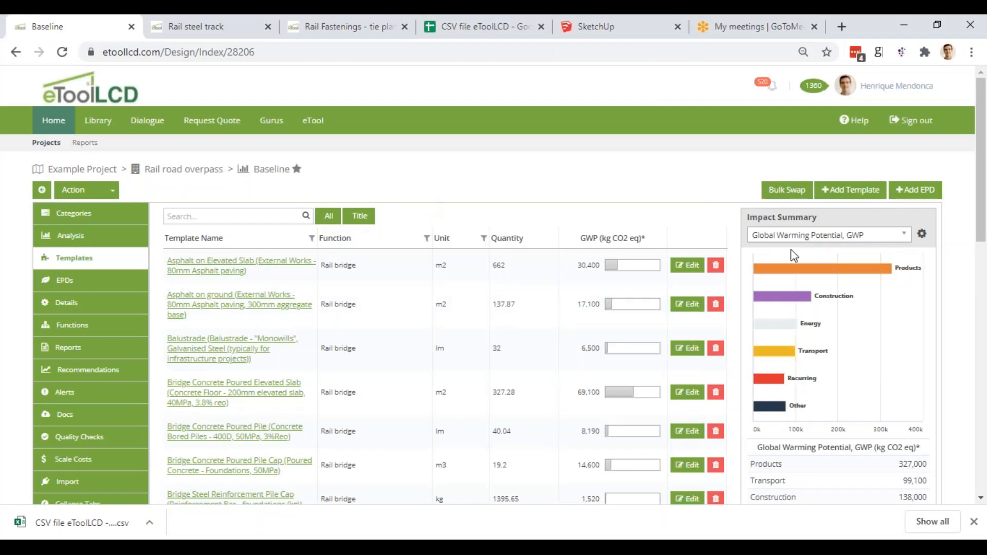
{"action": "mouse_move", "coordinate": [804, 277]}
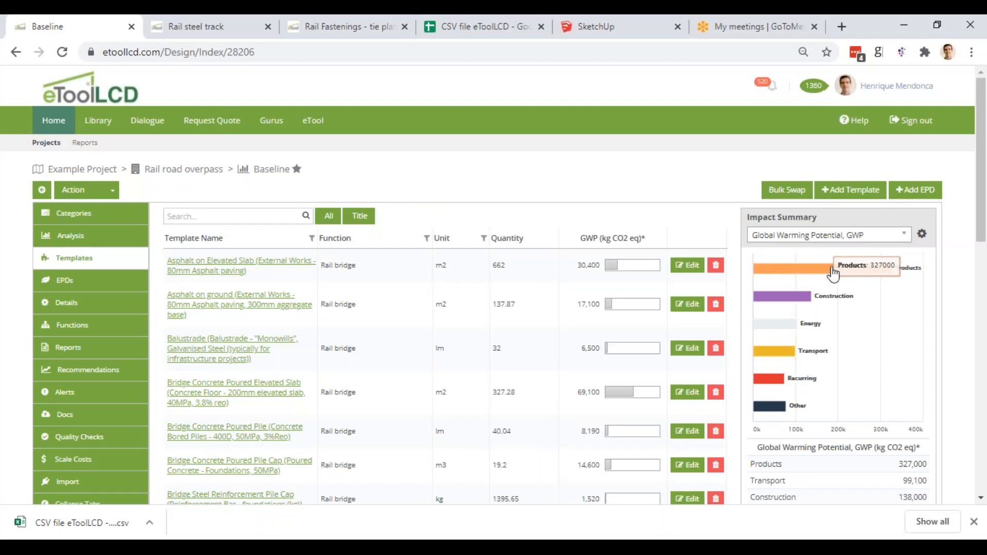
{"action": "mouse_move", "coordinate": [779, 301]}
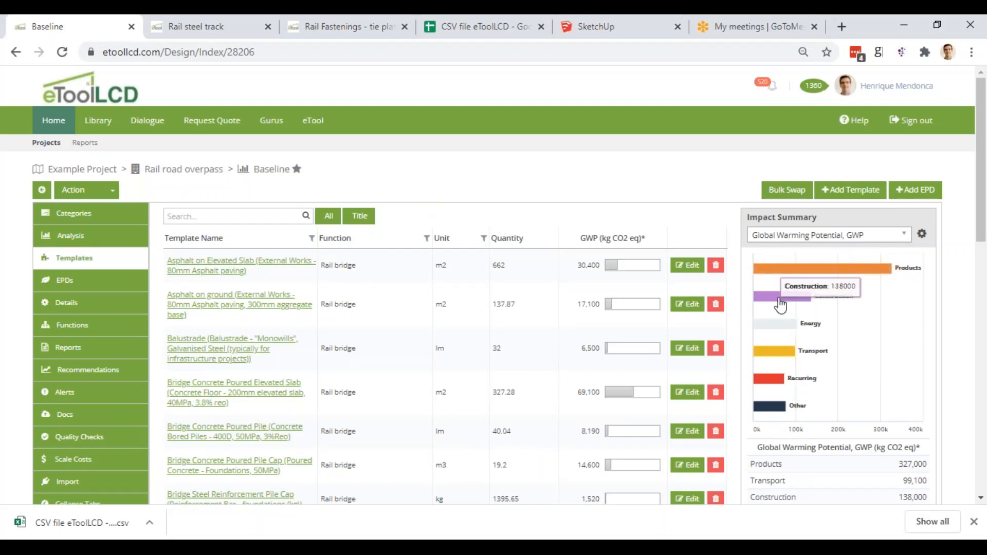
{"action": "mouse_move", "coordinate": [774, 329]}
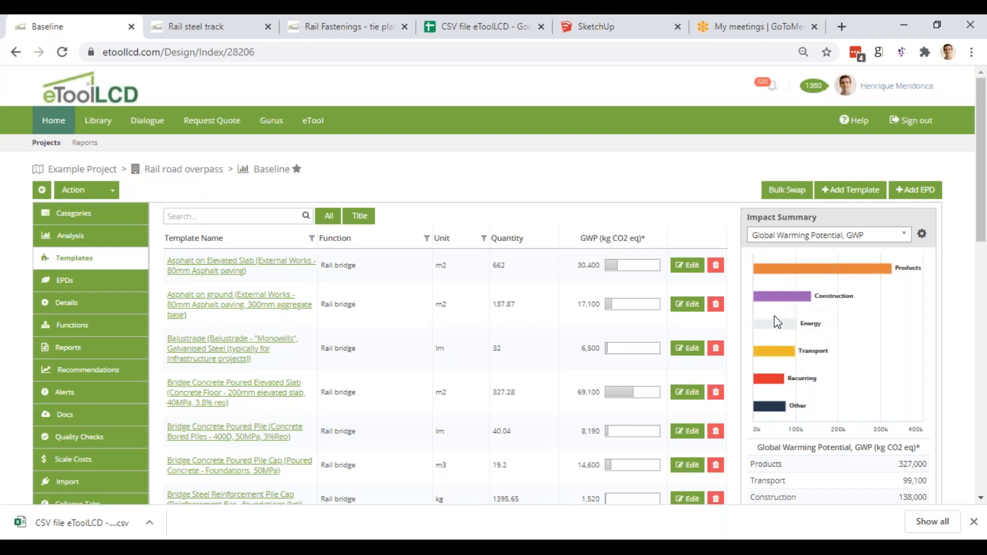
Override the Baseline design's predicted service life with 100 years and save the design details.
{"action": "left_click", "coordinate": [67, 308]}
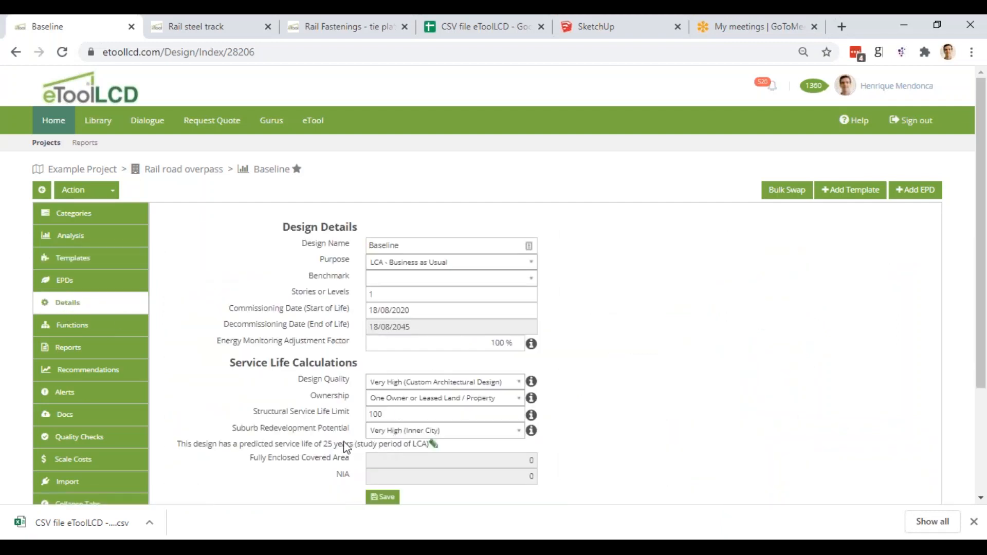
{"action": "left_click", "coordinate": [434, 444]}
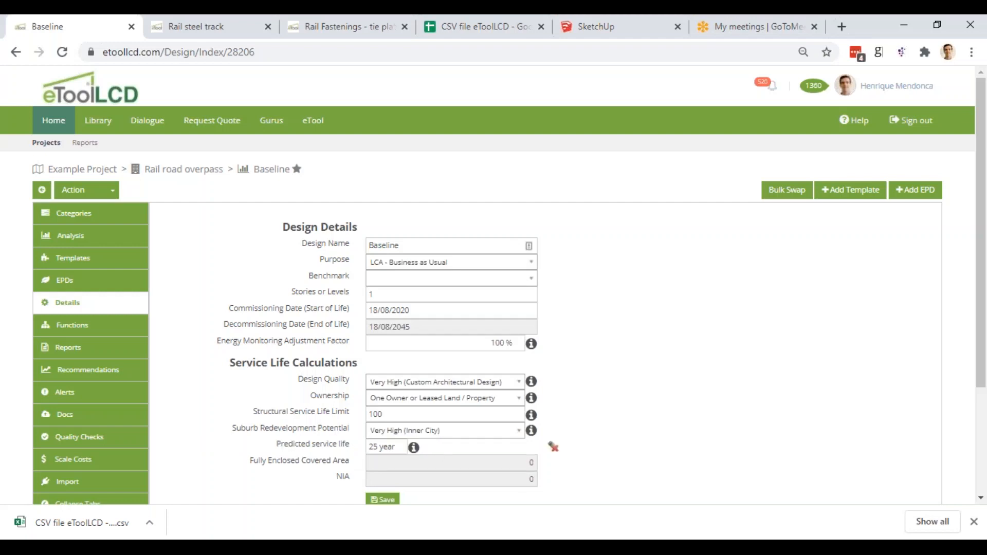
{"action": "left_click_drag", "start_coordinate": [381, 448], "coordinate": [343, 447]}
{"action": "type", "text": "100"}
{"action": "left_click", "coordinate": [382, 501]}
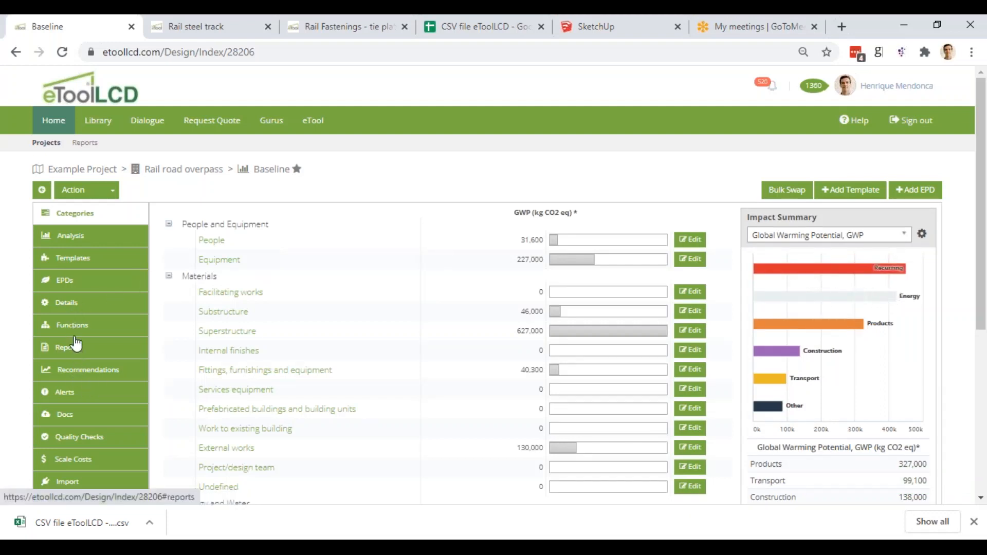
Remove the predicted service life override from the Baseline design details and save the design.
{"action": "left_click", "coordinate": [70, 312]}
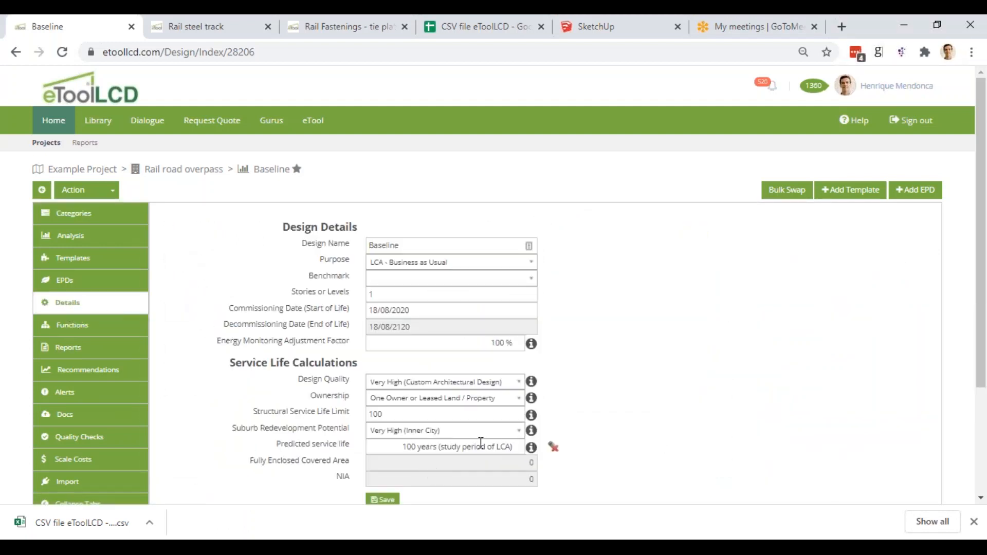
{"action": "left_click", "coordinate": [553, 446]}
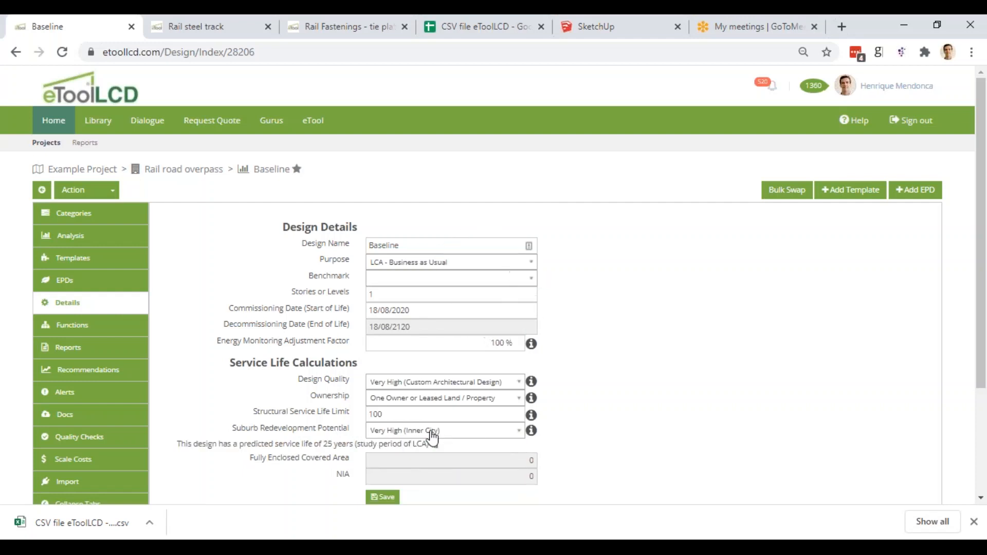
{"action": "left_click", "coordinate": [382, 497]}
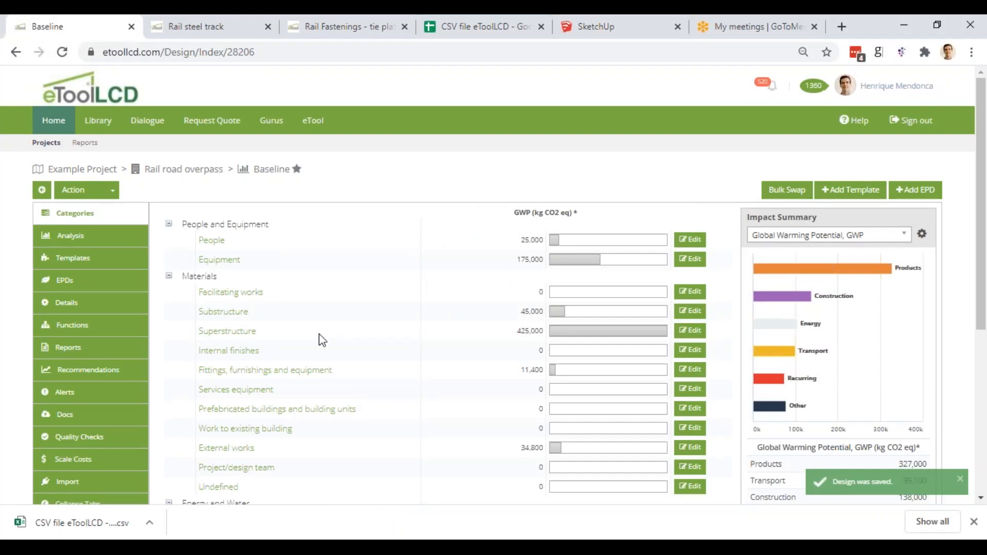
Review the impacts by category and the full list of imported templates with their functions, quantities and GWP.
{"action": "scroll", "coordinate": [322, 340], "scroll_direction": "down", "scroll_amount": 1}
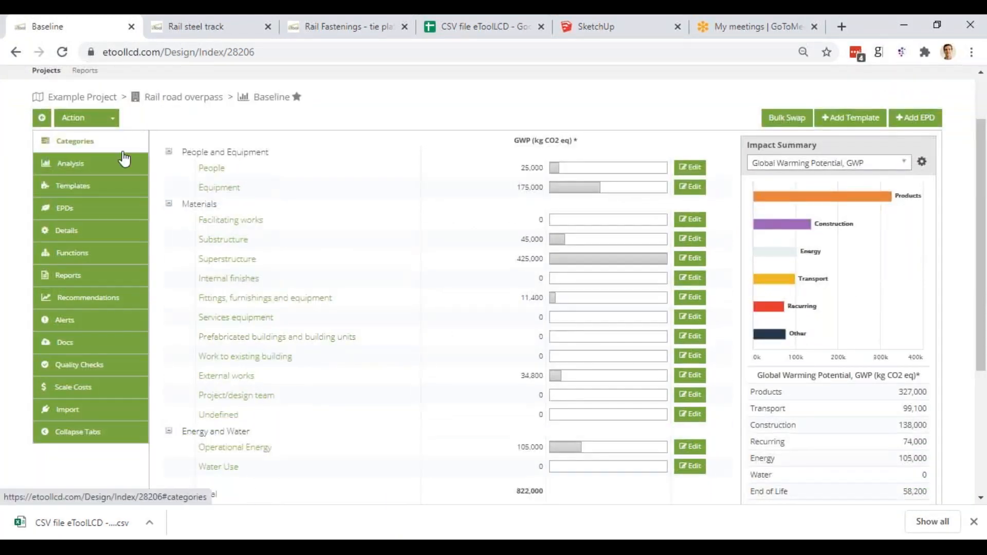
{"action": "left_click", "coordinate": [975, 523]}
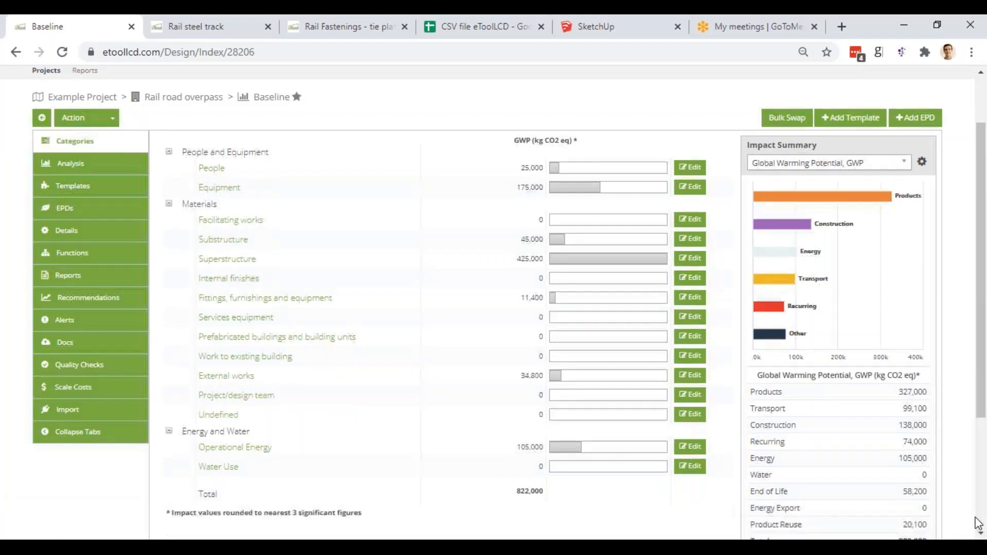
{"action": "left_click", "coordinate": [71, 190]}
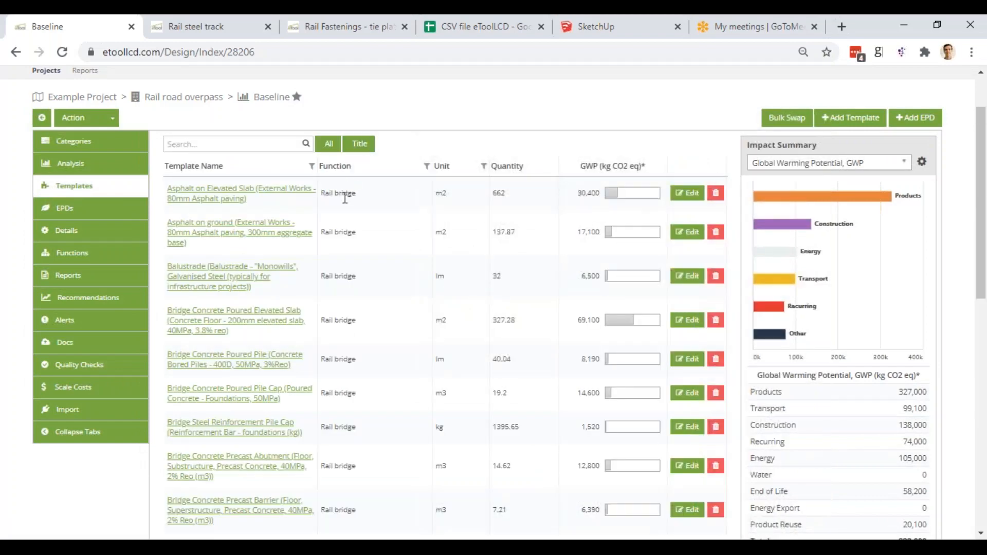
{"action": "scroll", "coordinate": [349, 193], "scroll_direction": "down", "scroll_amount": 3}
{"action": "scroll", "coordinate": [494, 303], "scroll_direction": "down", "scroll_amount": 7}
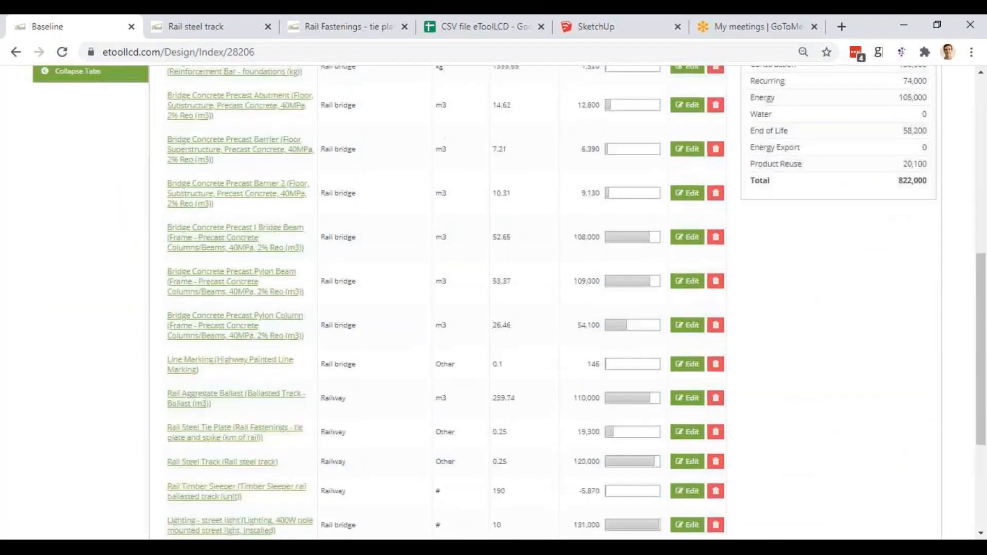
{"action": "scroll", "coordinate": [493, 303], "scroll_direction": "up", "scroll_amount": 10}
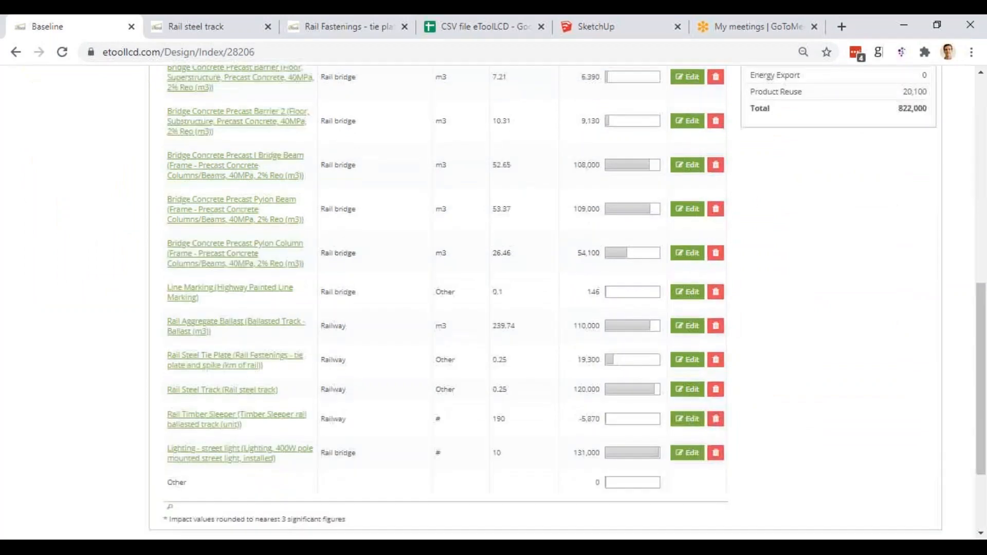